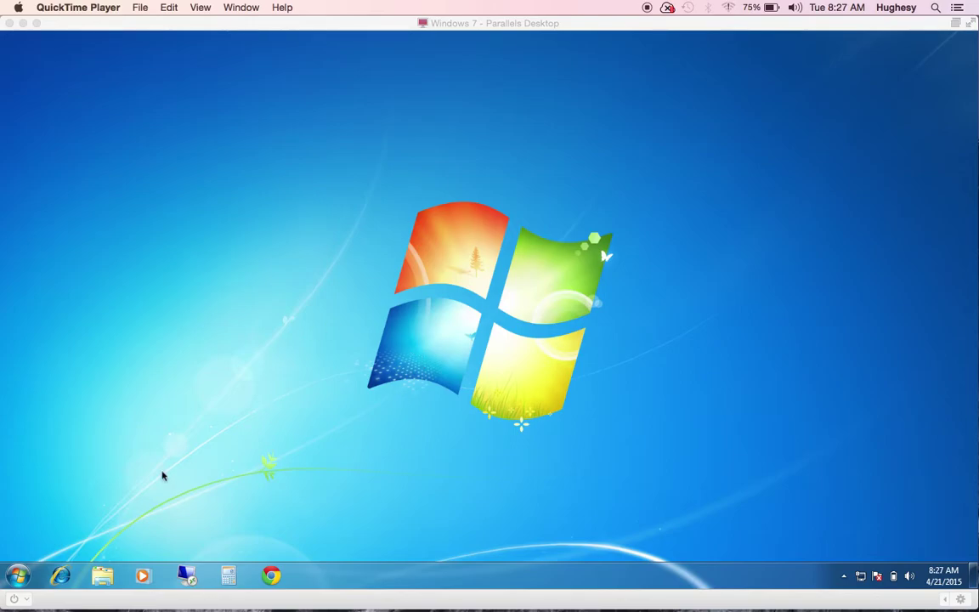
Launch Smart Led Manager Pro and allow its updater to make changes to the computer
left_click(20, 576)
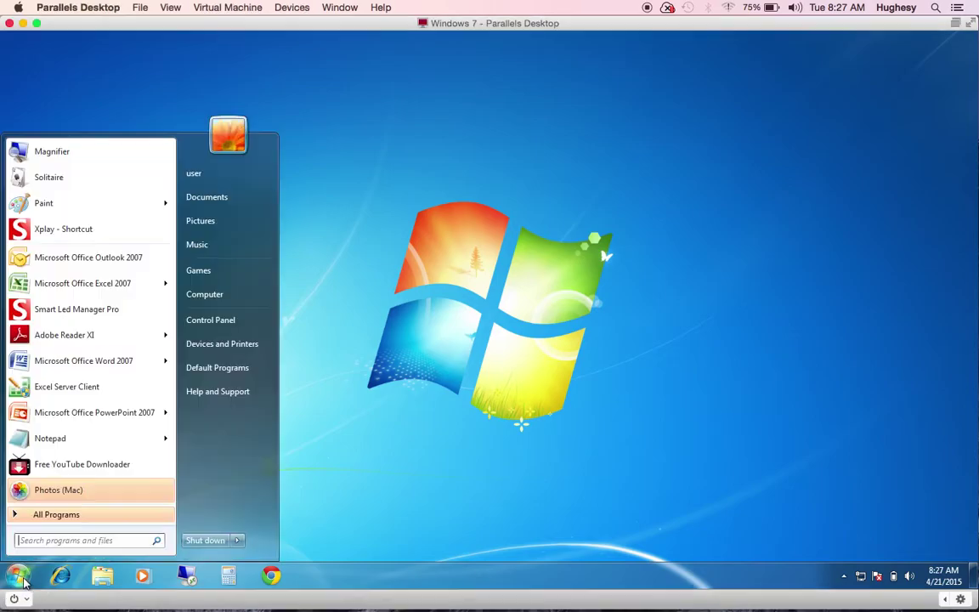
left_click(59, 316)
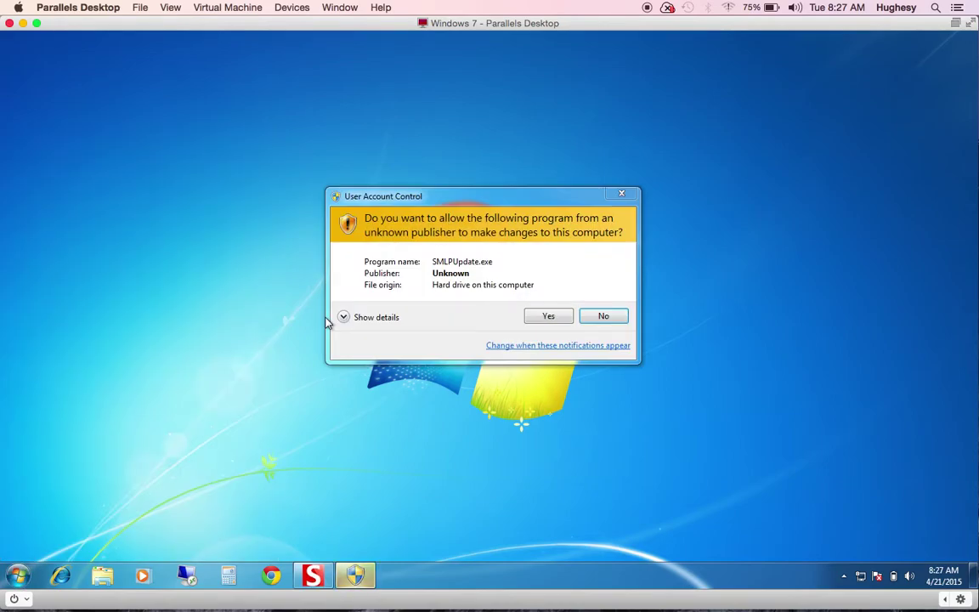
left_click(548, 316)
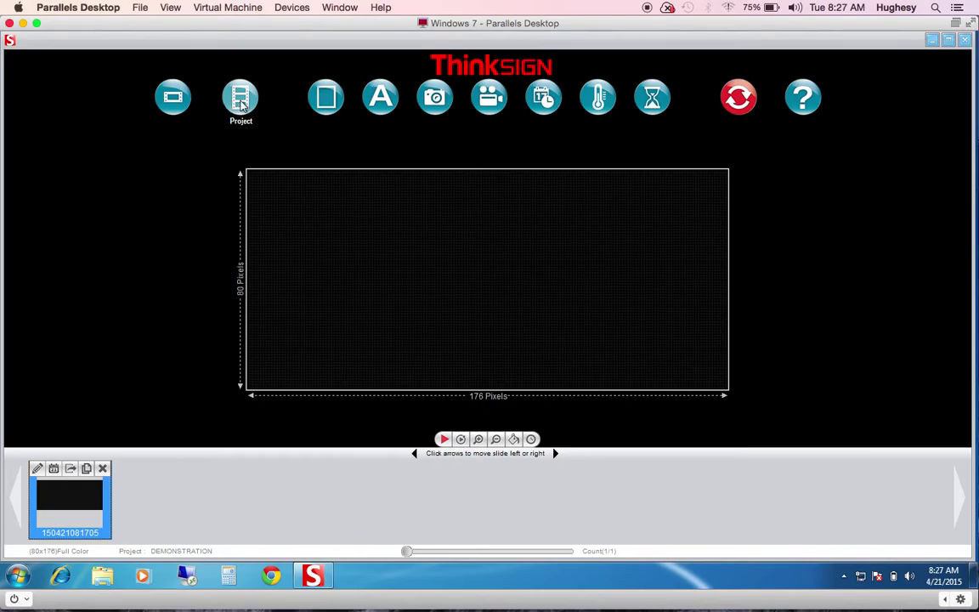
Create a full-color project named DEMONSTRATION with a sign matrix of height 80 and width 176
left_click(242, 102)
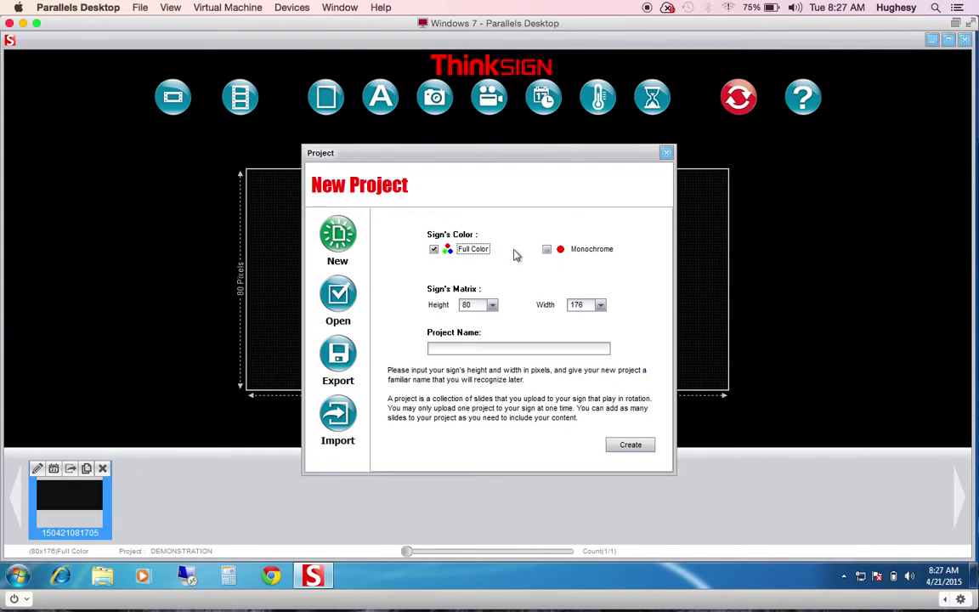
left_click(493, 307)
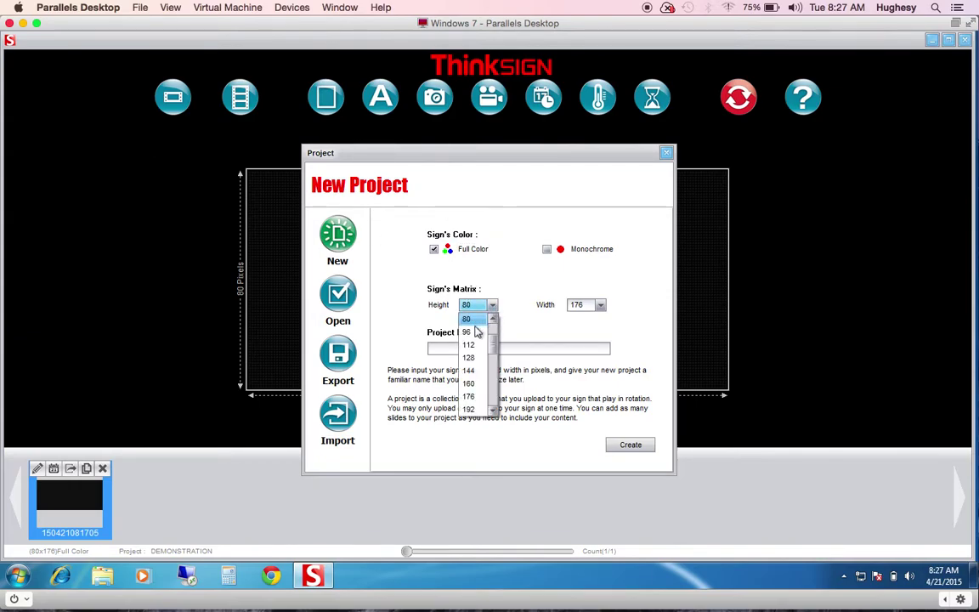
left_click(469, 331)
left_click(493, 307)
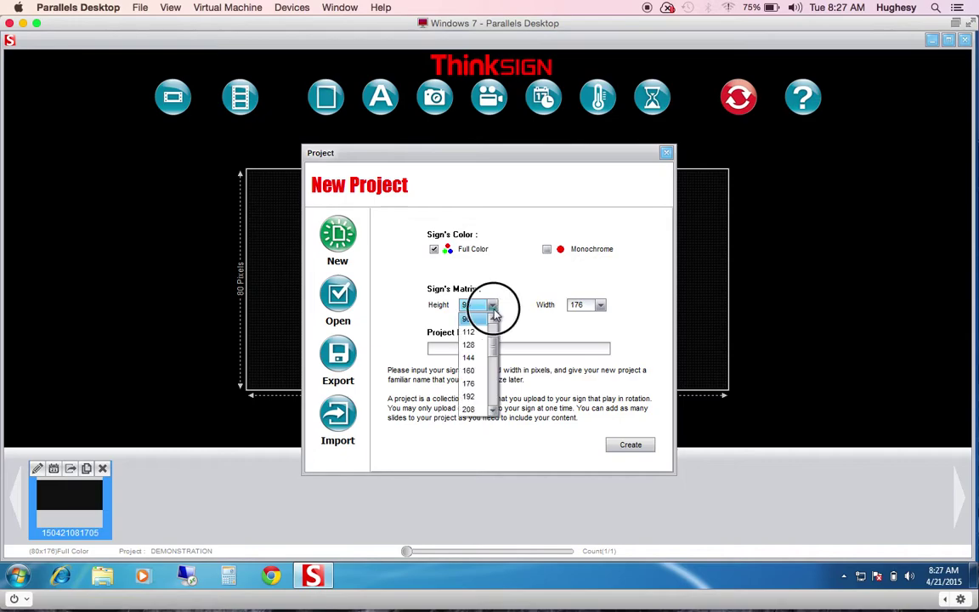
left_click(492, 321)
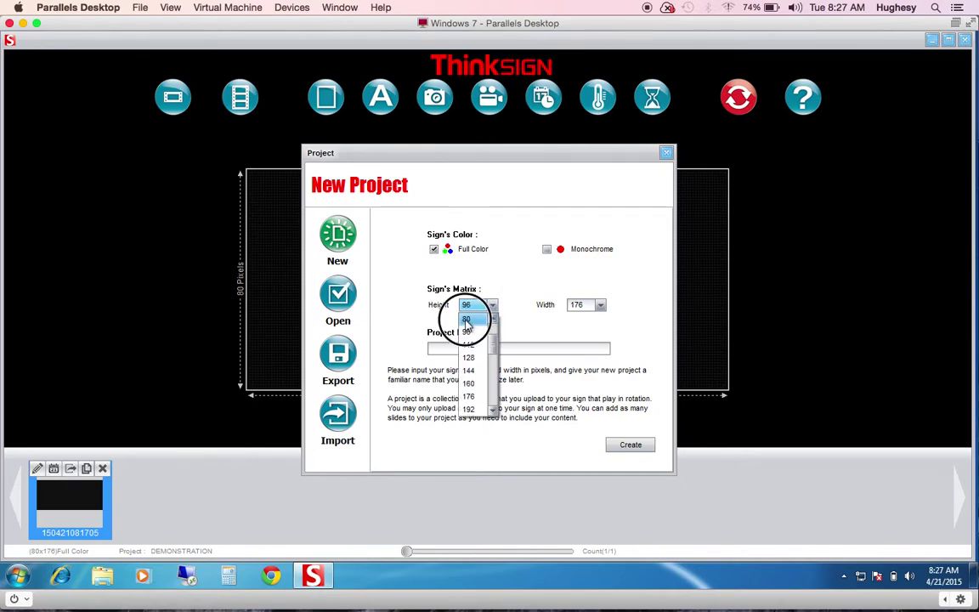
left_click(468, 319)
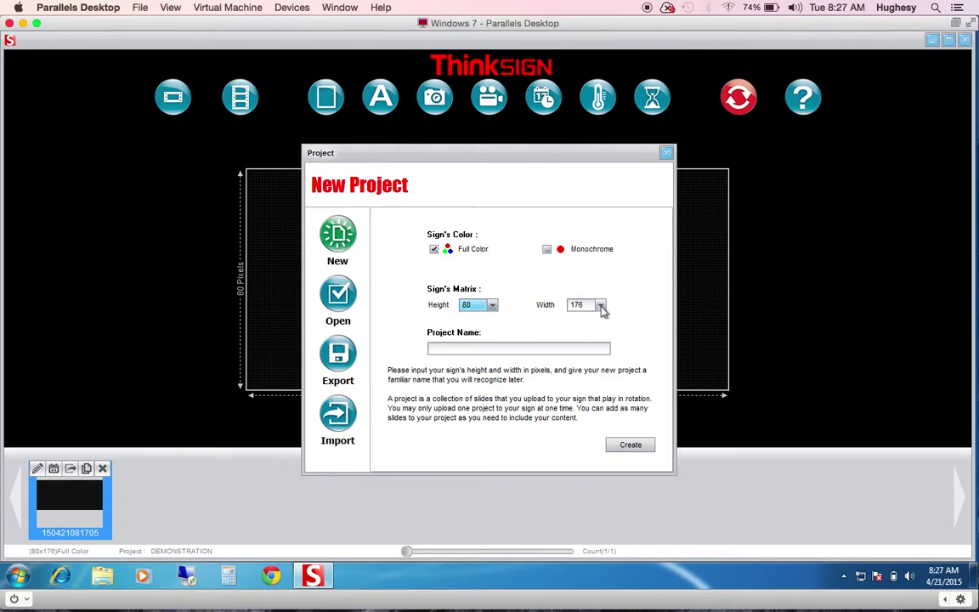
left_click(471, 349)
type("DEMONSTRATION")
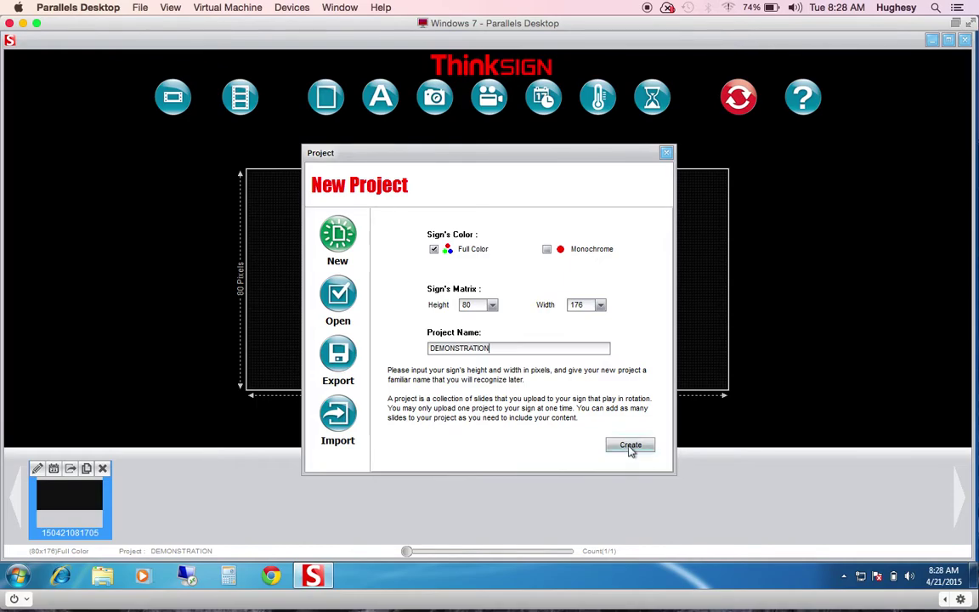
left_click(630, 447)
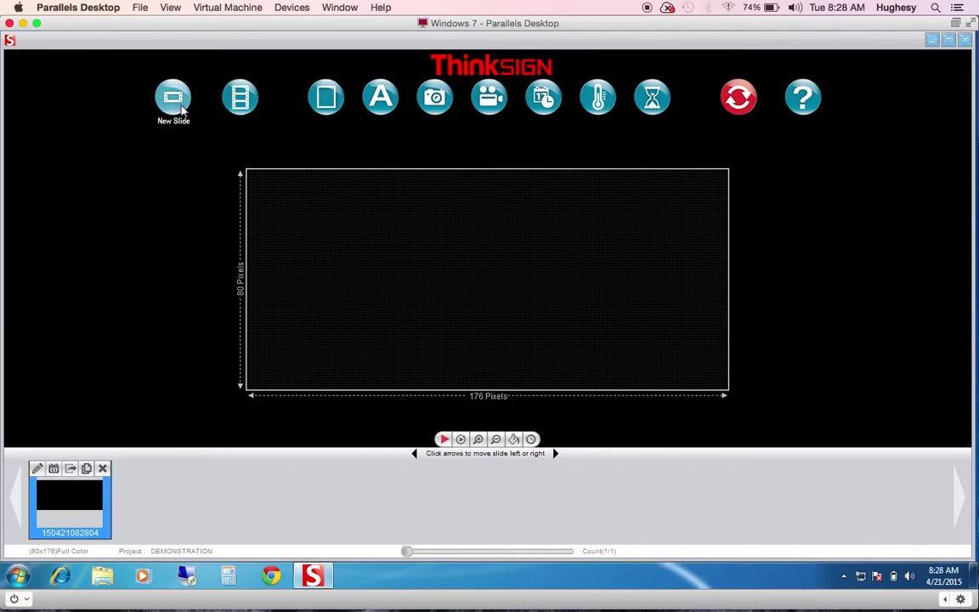
Open the first 80 x 176 DEMONSTRATION project from the list of saved projects
left_click(240, 100)
left_click(348, 294)
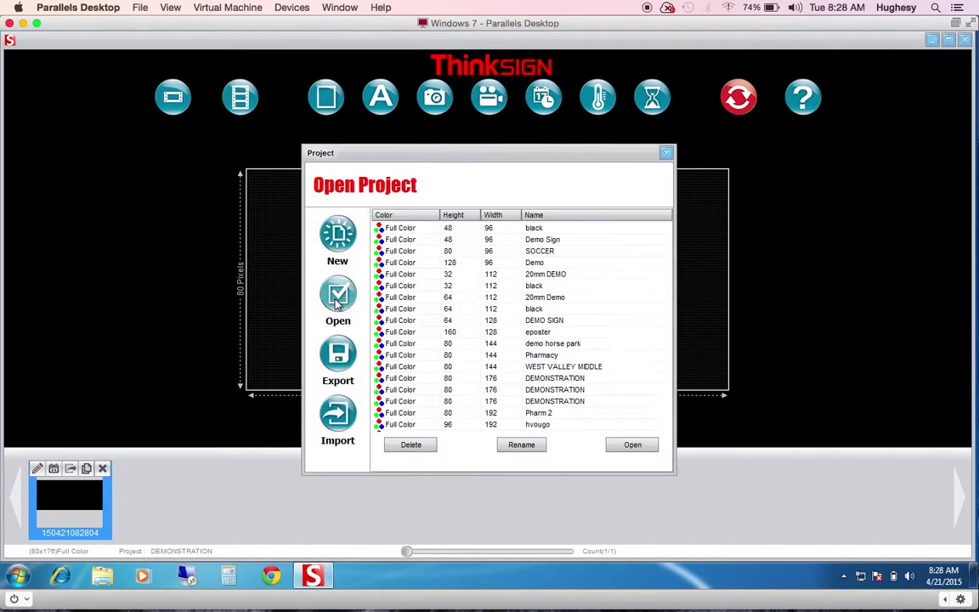
left_click(518, 321)
scroll(518, 320, "down", 2)
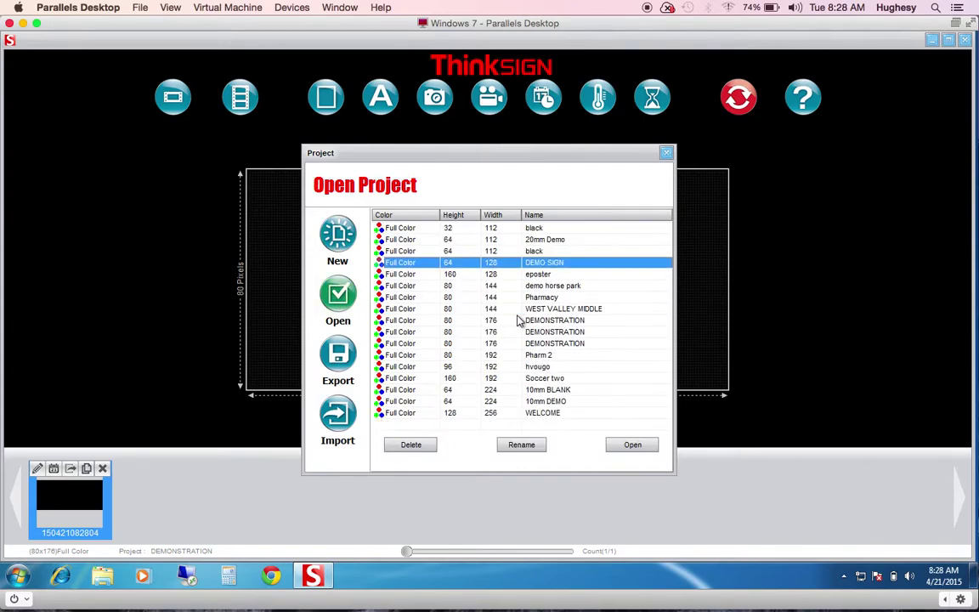
scroll(518, 320, "up", 2)
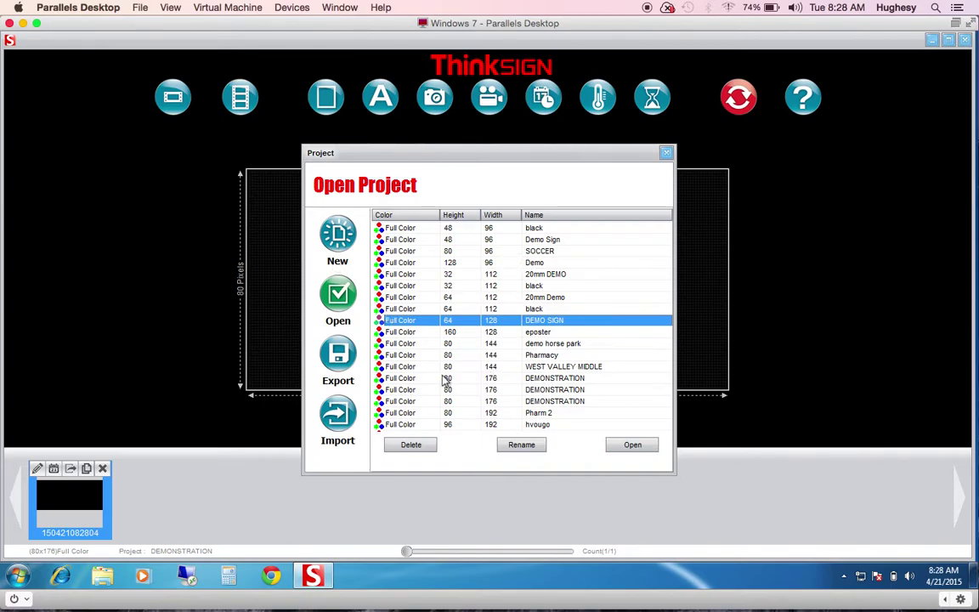
scroll(445, 381, "down", 2)
double_click(468, 321)
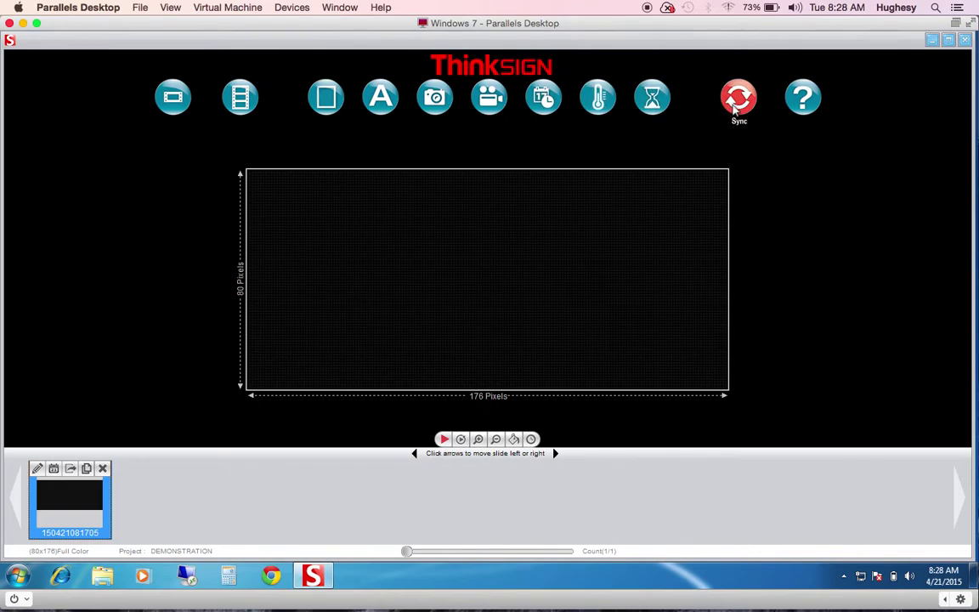
Read the first three steps of the software manual in Help, up to Adding Text, and close the help
left_click(803, 99)
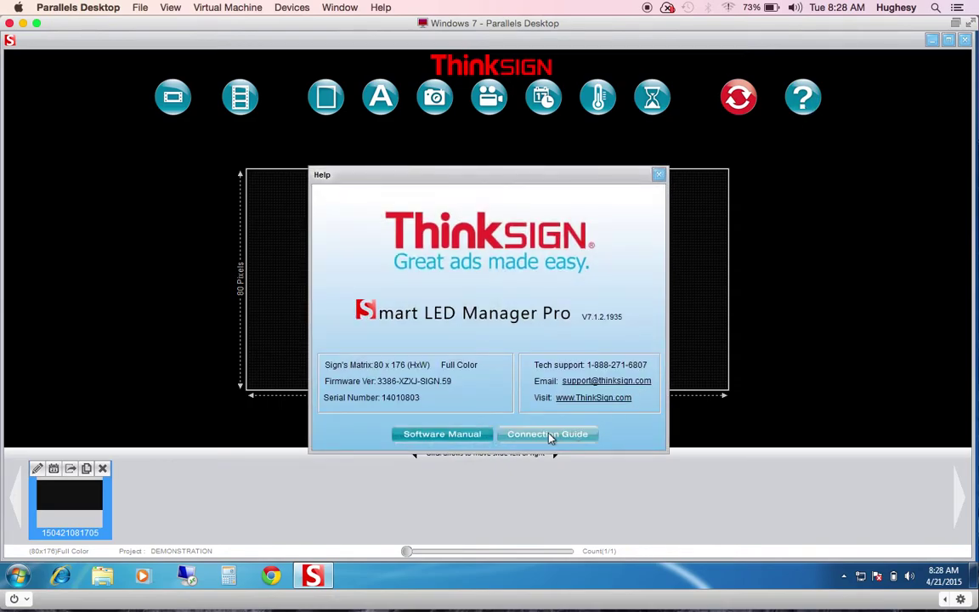
left_click(442, 434)
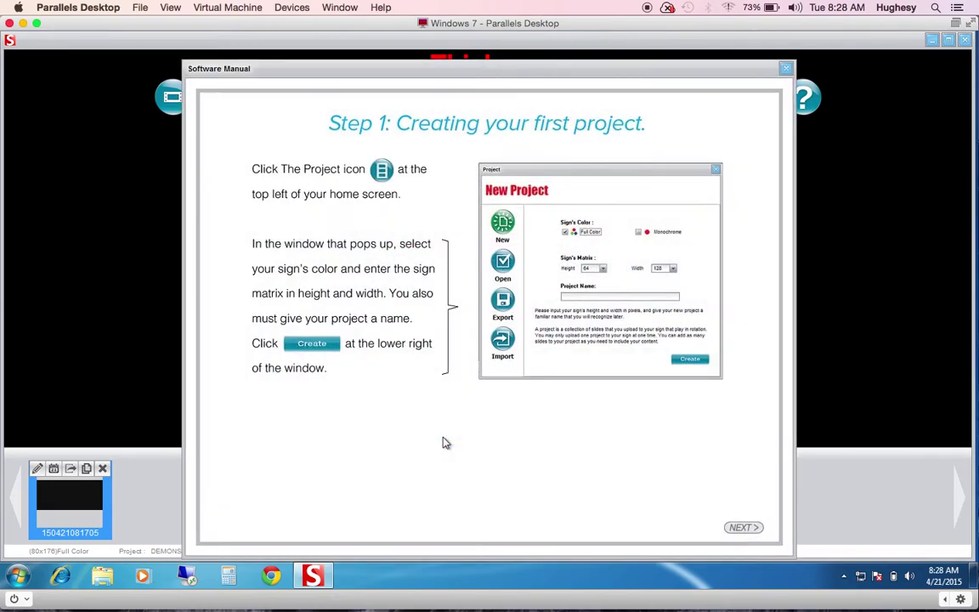
left_click(741, 527)
left_click(741, 527)
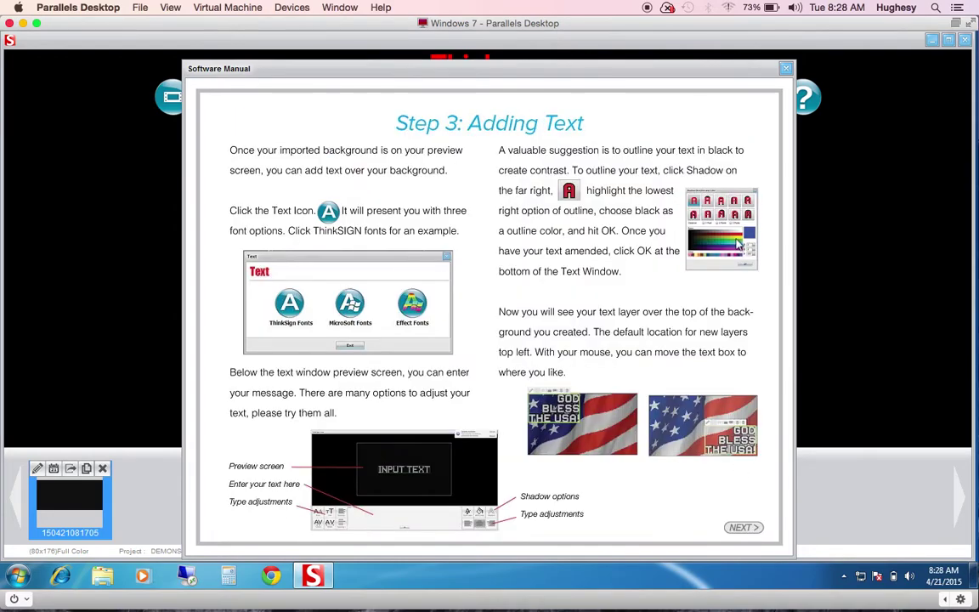
left_click(786, 68)
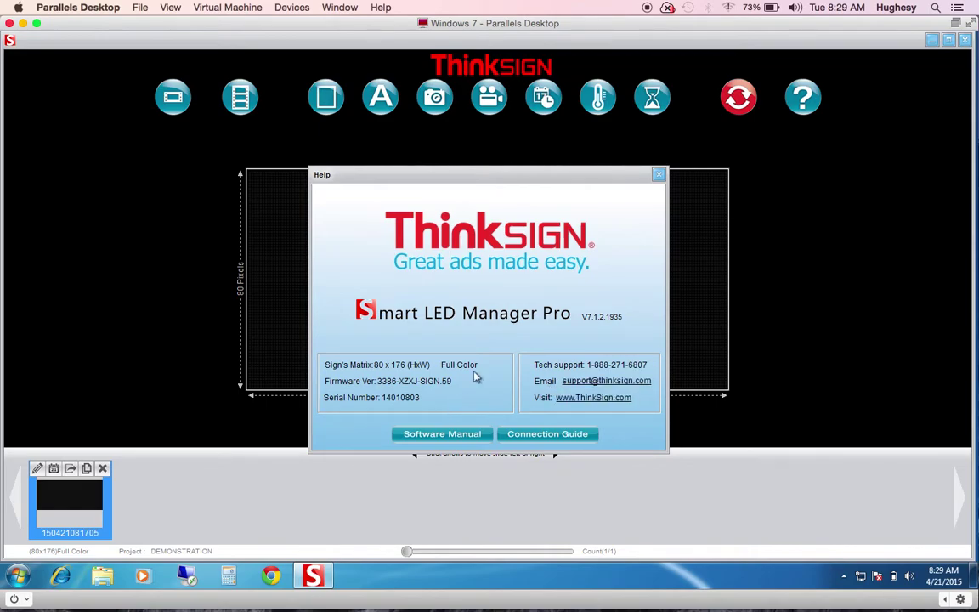
left_click(657, 175)
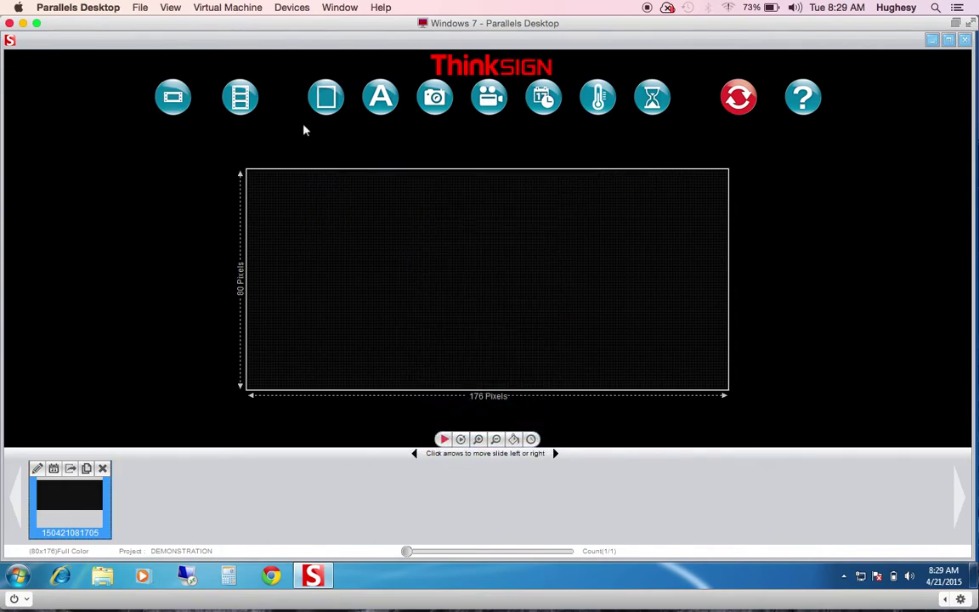
Try several border styles for the slide and choose the topmost thin red dashed one
left_click(323, 107)
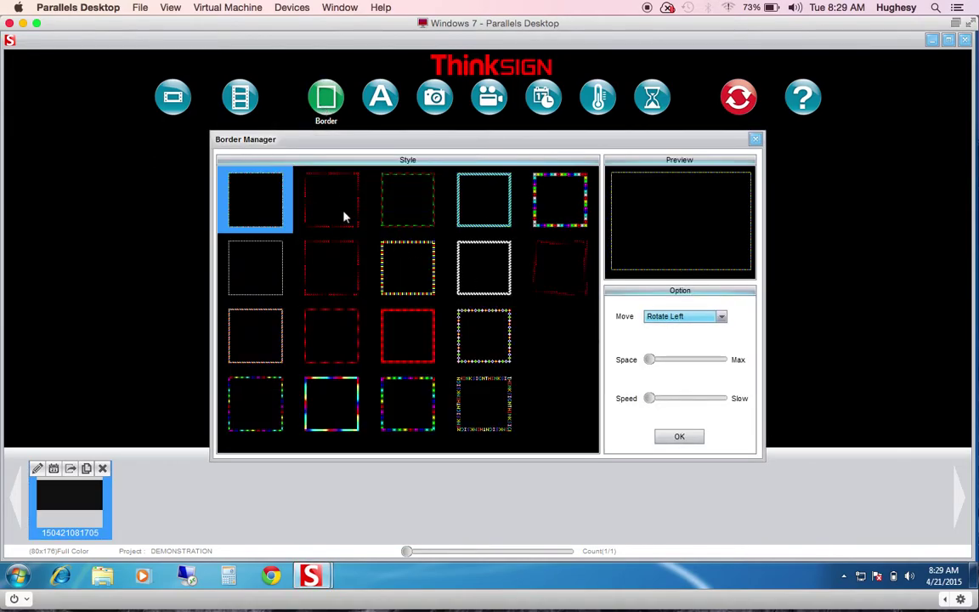
left_click(344, 217)
left_click(424, 208)
left_click(416, 283)
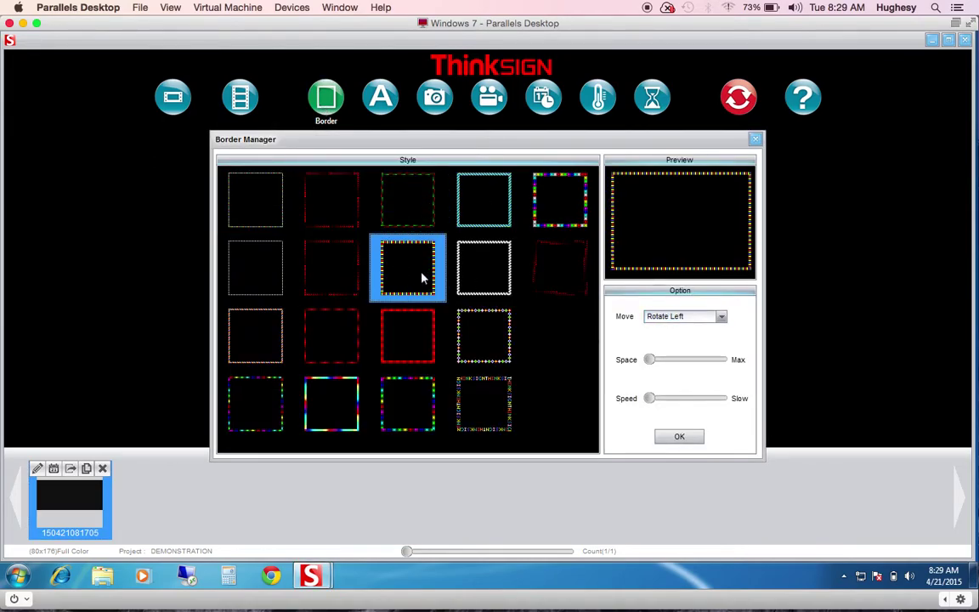
left_click(306, 306)
left_click(337, 253)
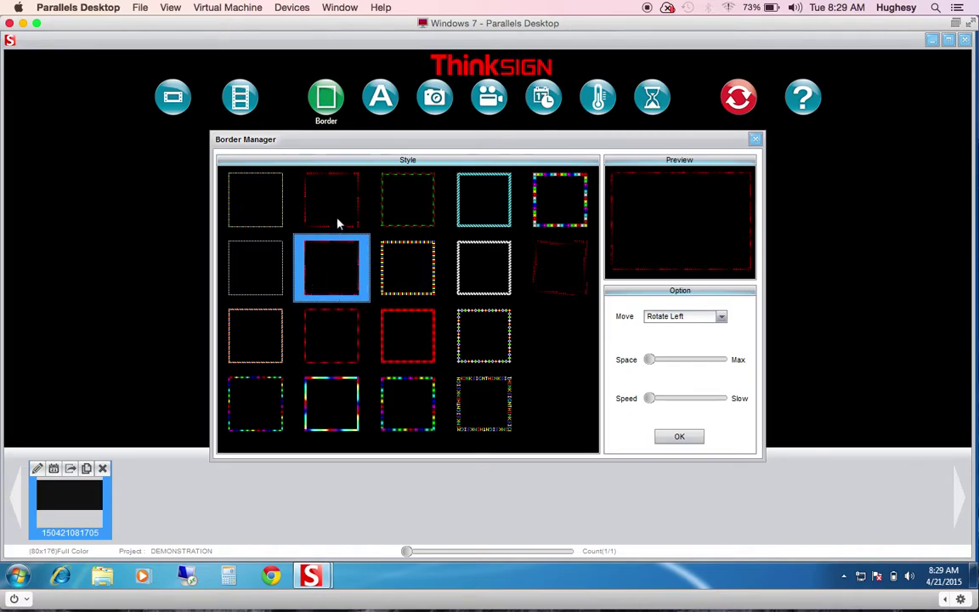
left_click(338, 223)
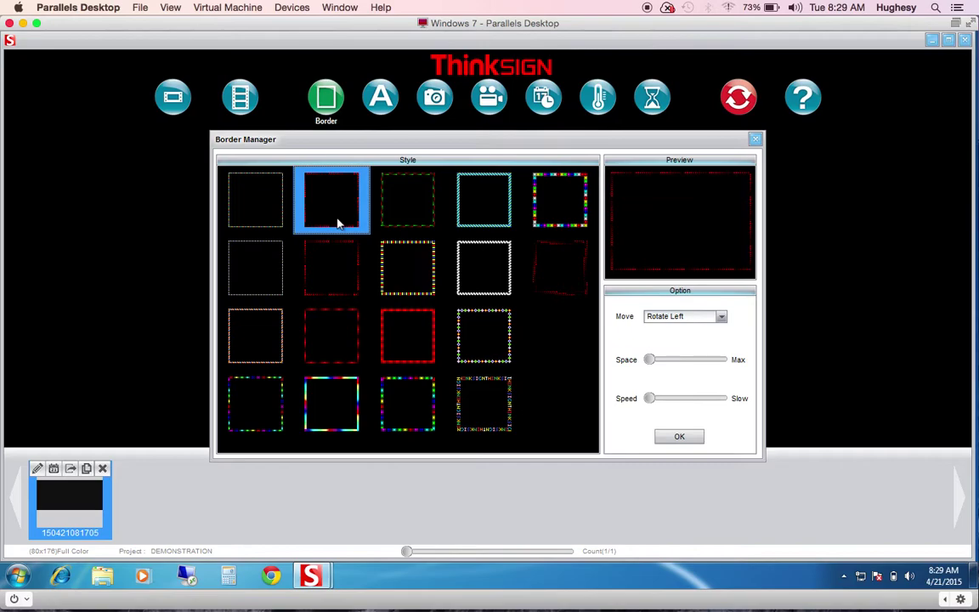
Set the border movement to Rotate Right, apply the border to the slide, and preview it
left_click(720, 317)
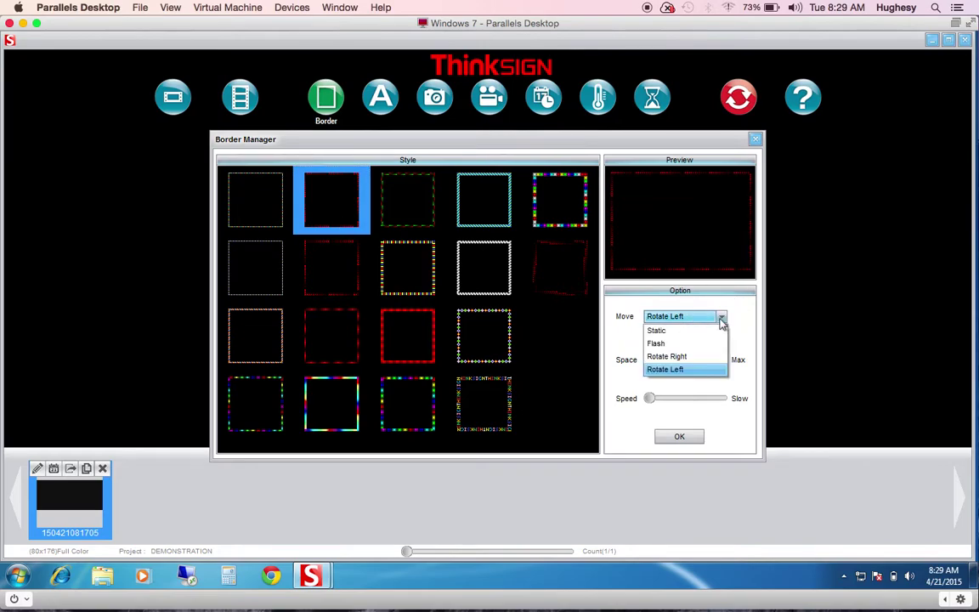
left_click(679, 356)
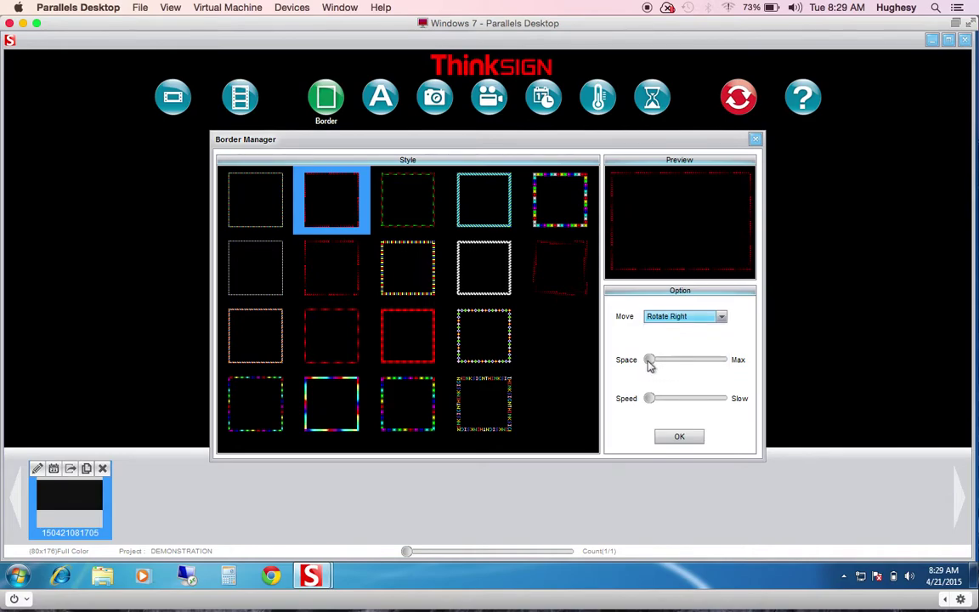
left_click_drag(649, 361, 646, 410)
left_click(677, 436)
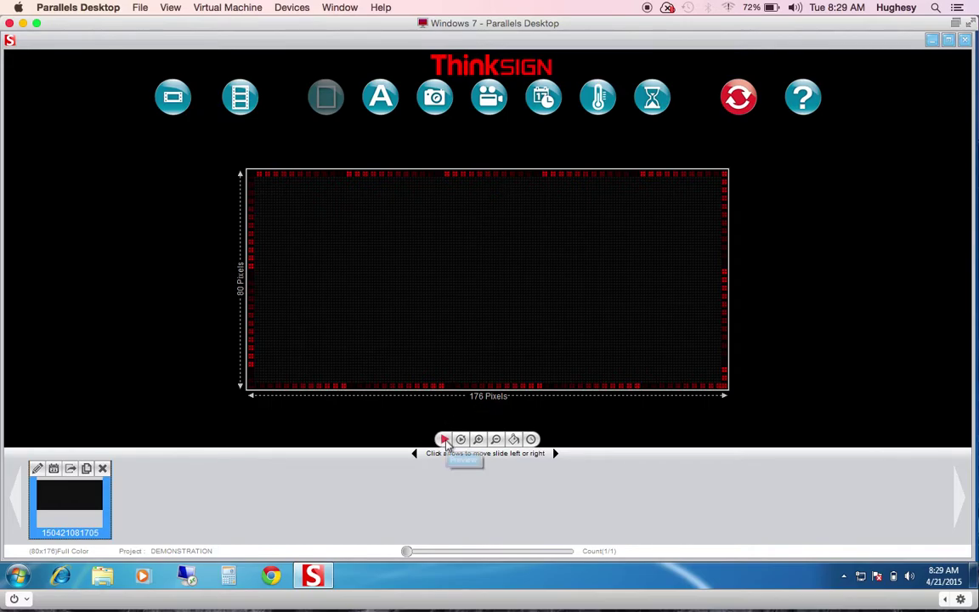
left_click(444, 440)
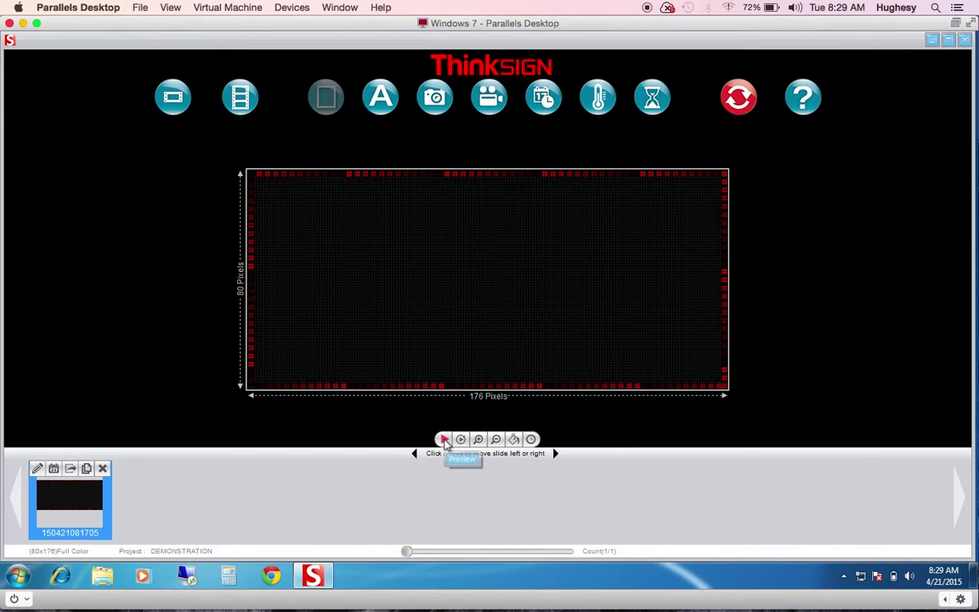
Start a text layer with Effect Fonts and view the custom style editor without saving a style
left_click(380, 114)
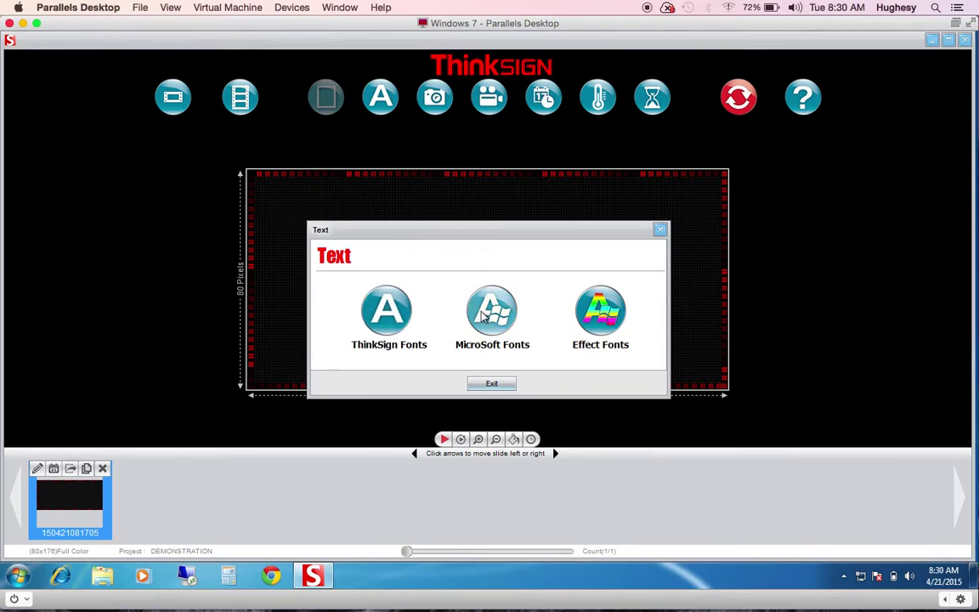
left_click(602, 314)
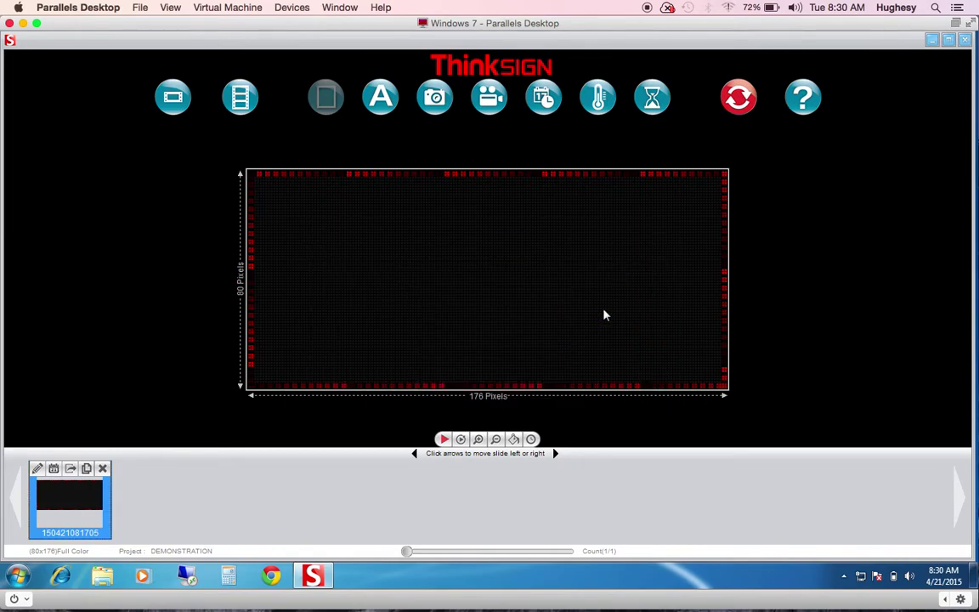
left_click(188, 406)
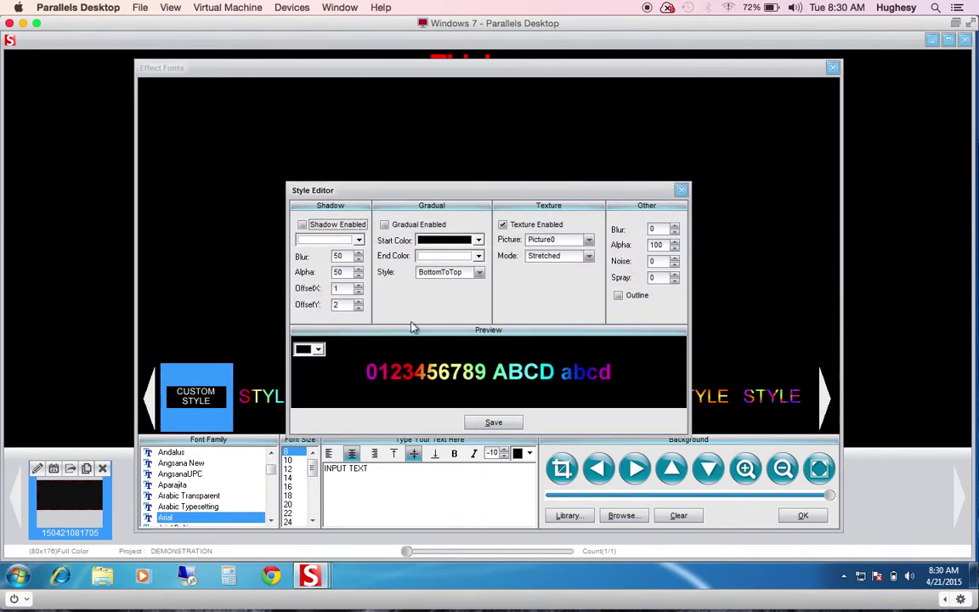
key("Escape")
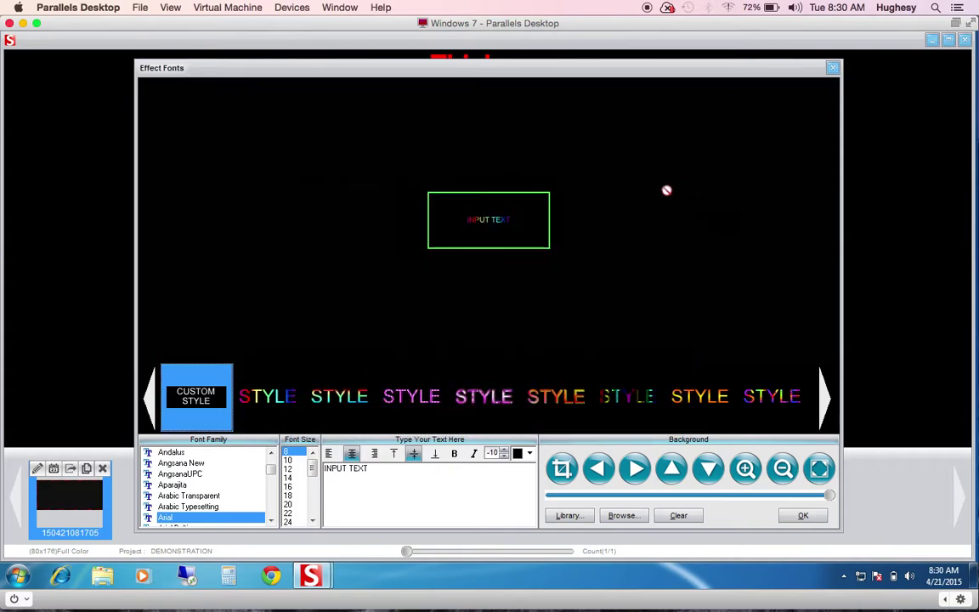
Browse the effect styles, apply the green one, and replace the placeholder text with CUSTOM
left_click(271, 397)
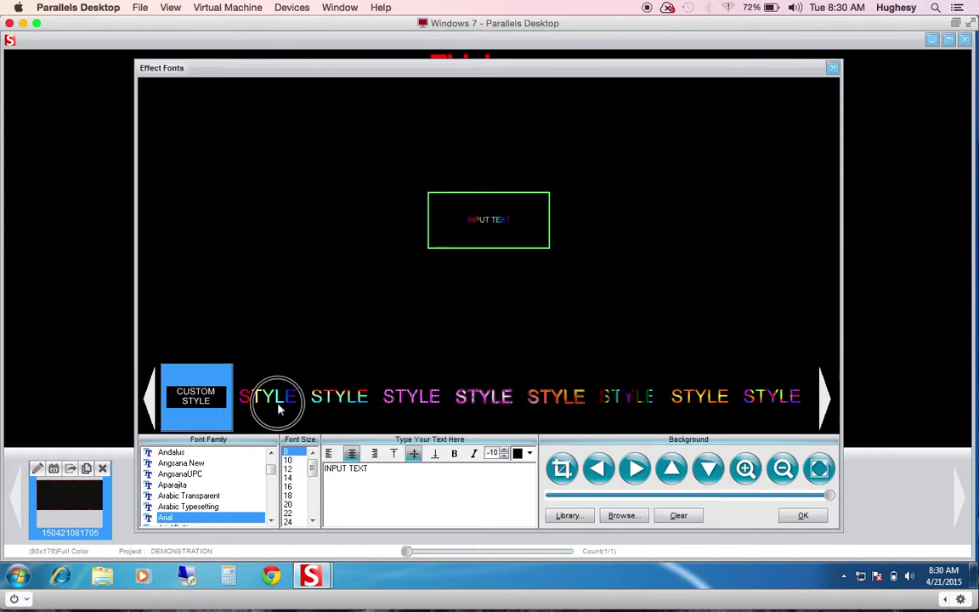
left_click(823, 400)
left_click(823, 400)
left_click(823, 399)
left_click(823, 399)
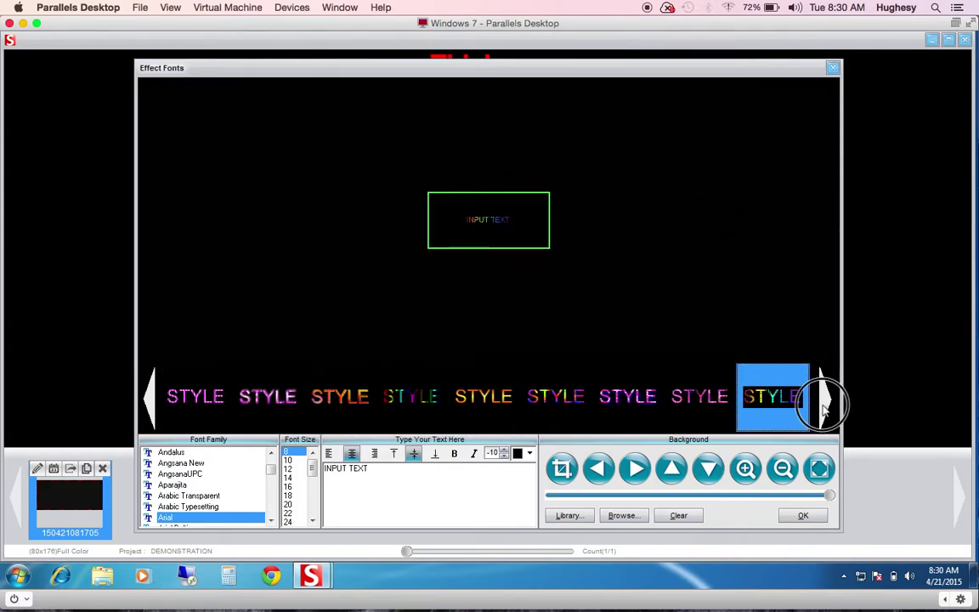
left_click(823, 404)
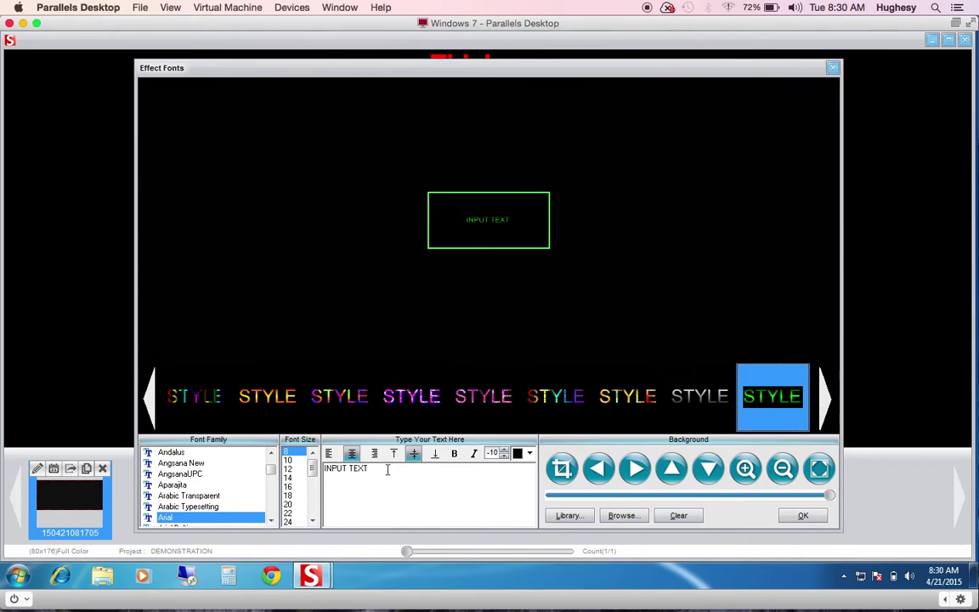
left_click(268, 467)
type("CUSTOM")
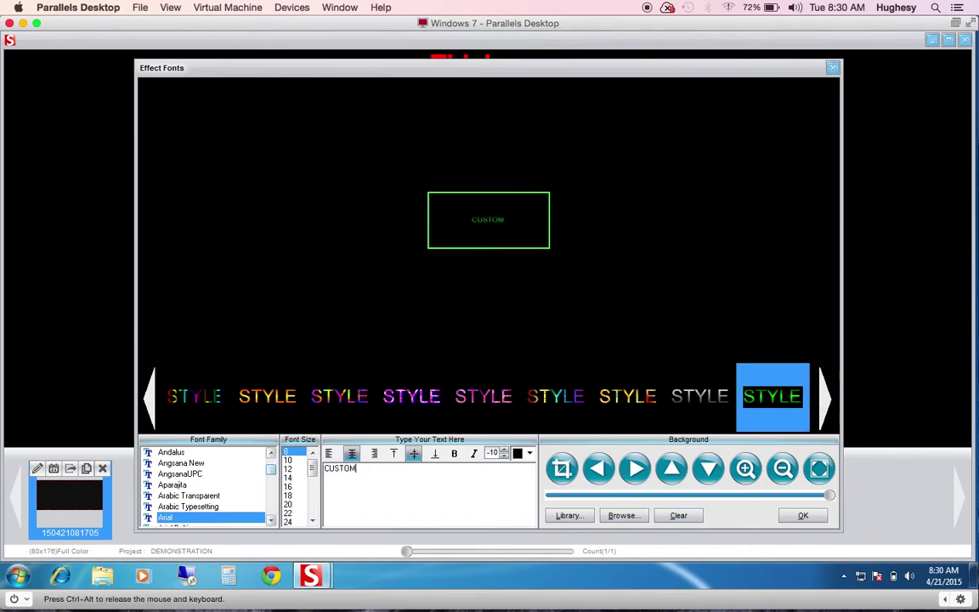
Add a second line reading STYLES and set the text to the Angsana New font at size 24
key("Return")
type("STYLES")
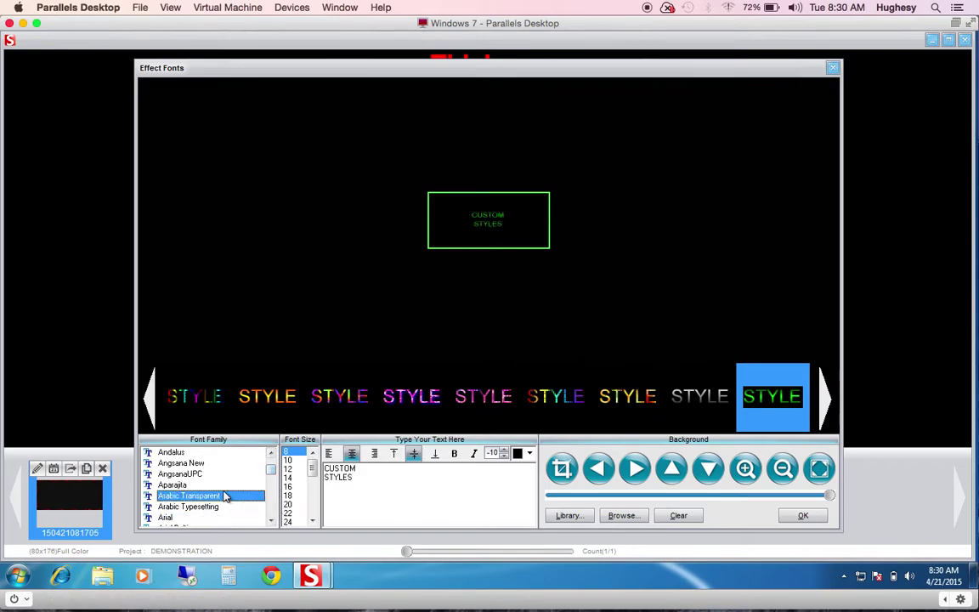
left_click(192, 473)
left_click(185, 463)
left_click(290, 486)
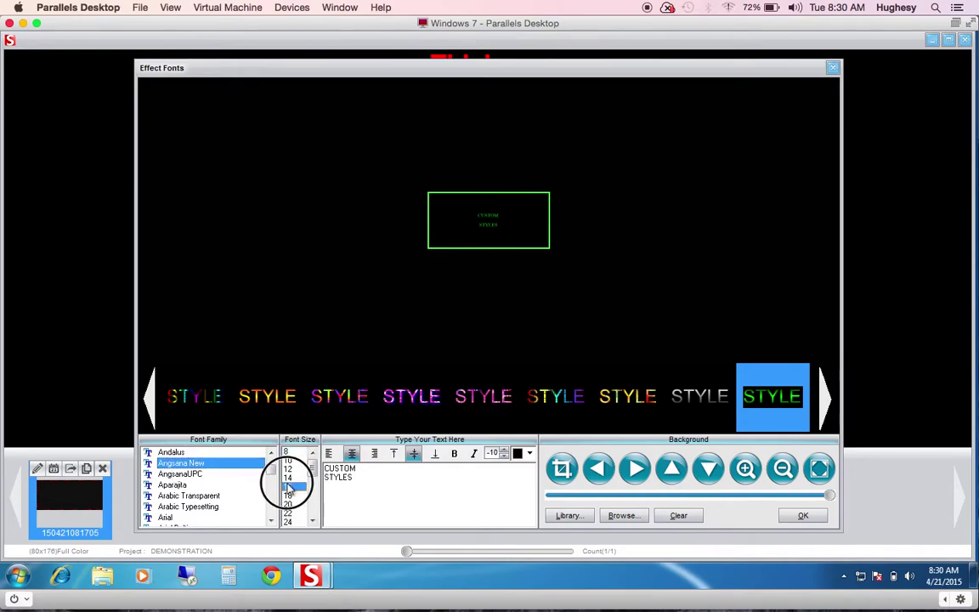
key("Down")
key("Down")
key("Down")
key("Down")
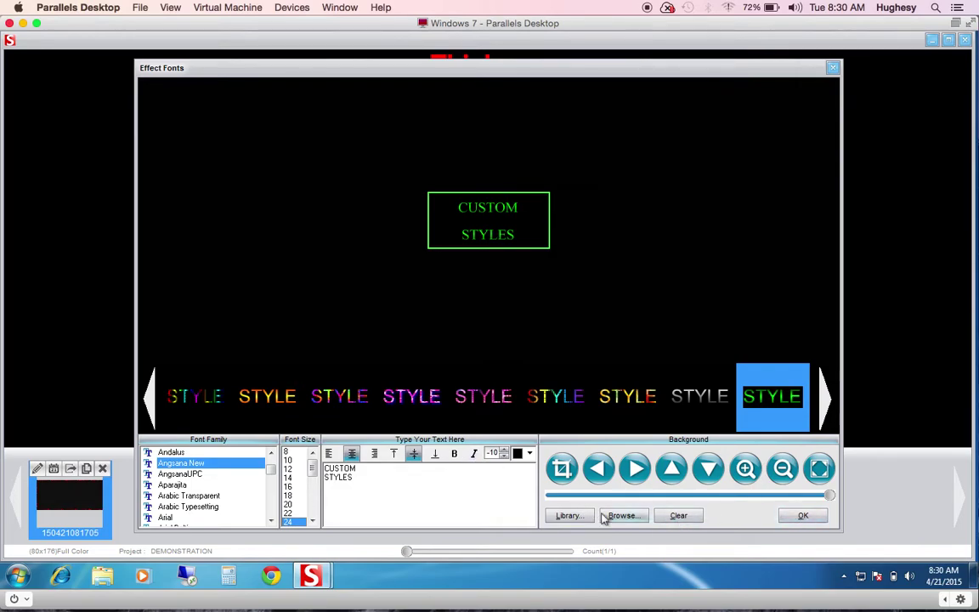
Browse the background library categories and apply the pale green Abstract background with white swooshes
left_click(564, 515)
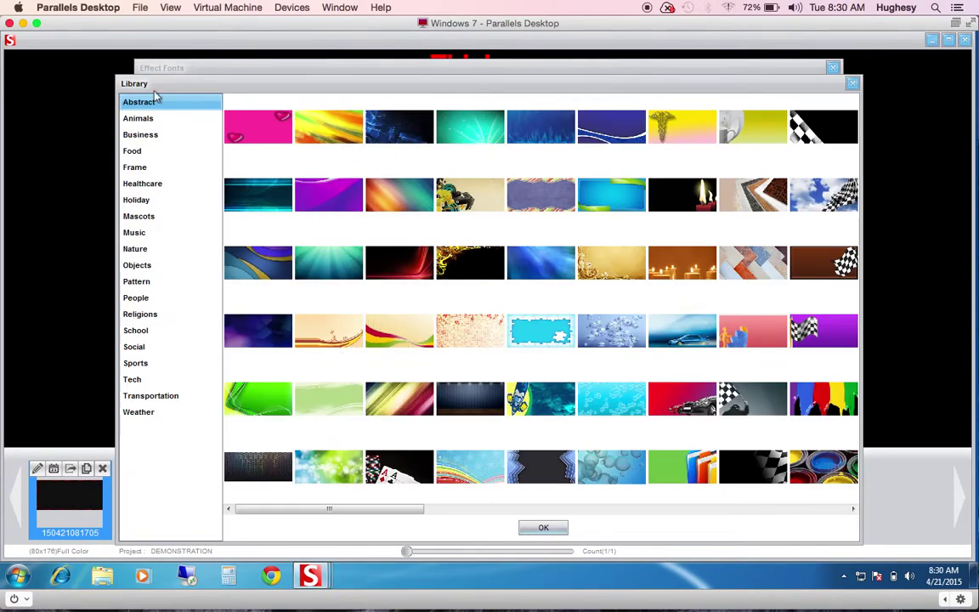
left_click(138, 119)
left_click(138, 266)
left_click(134, 331)
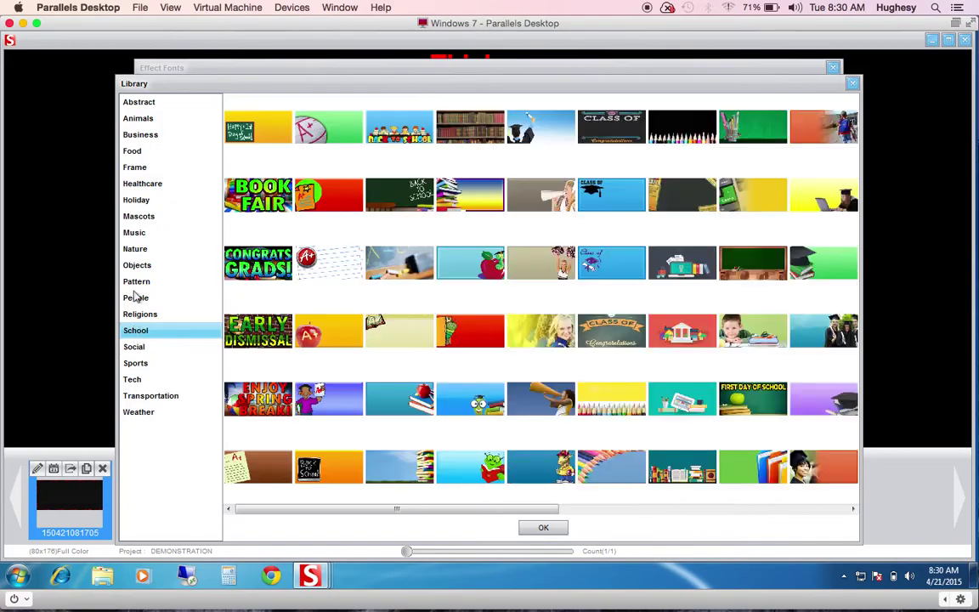
left_click(134, 102)
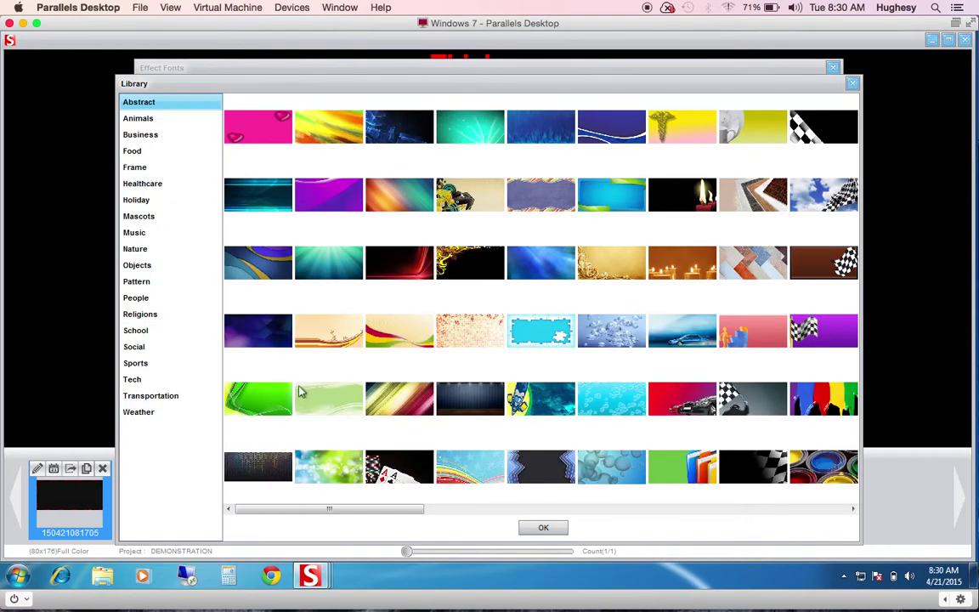
double_click(324, 396)
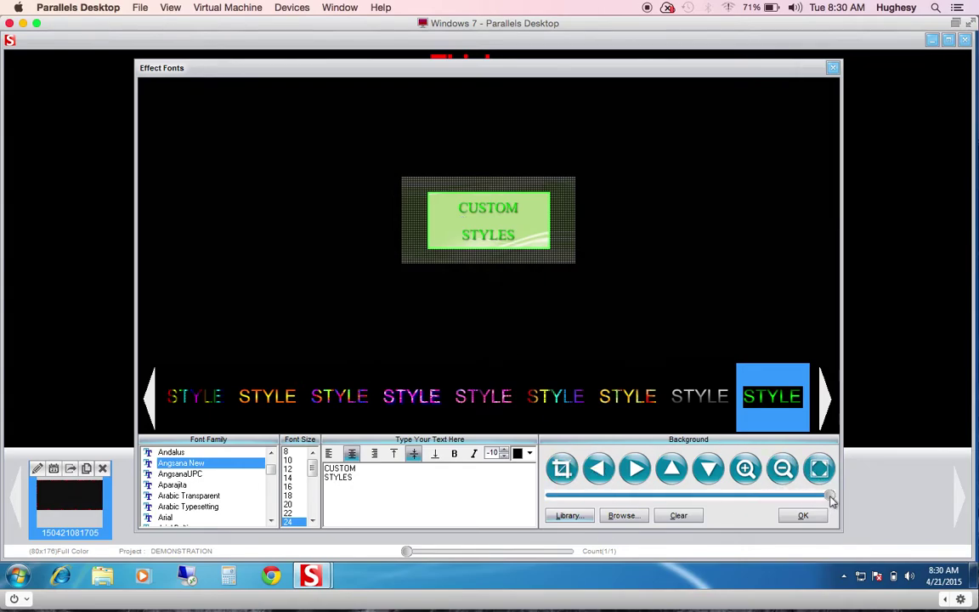
Reduce the background's opacity slightly, fit it to the sign area, and place the styled text on the slide
left_click_drag(832, 501, 802, 489)
left_click(561, 468)
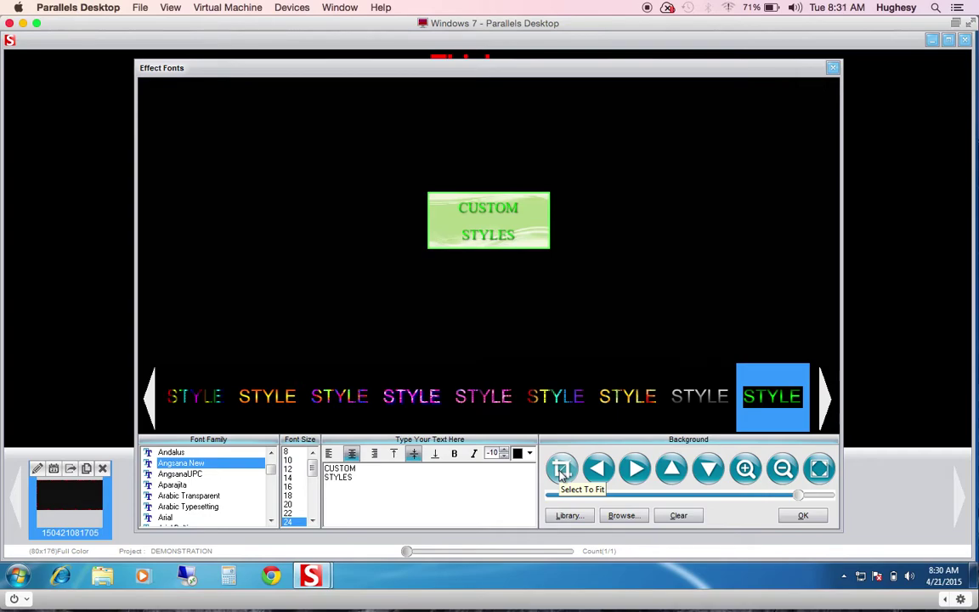
left_click(799, 516)
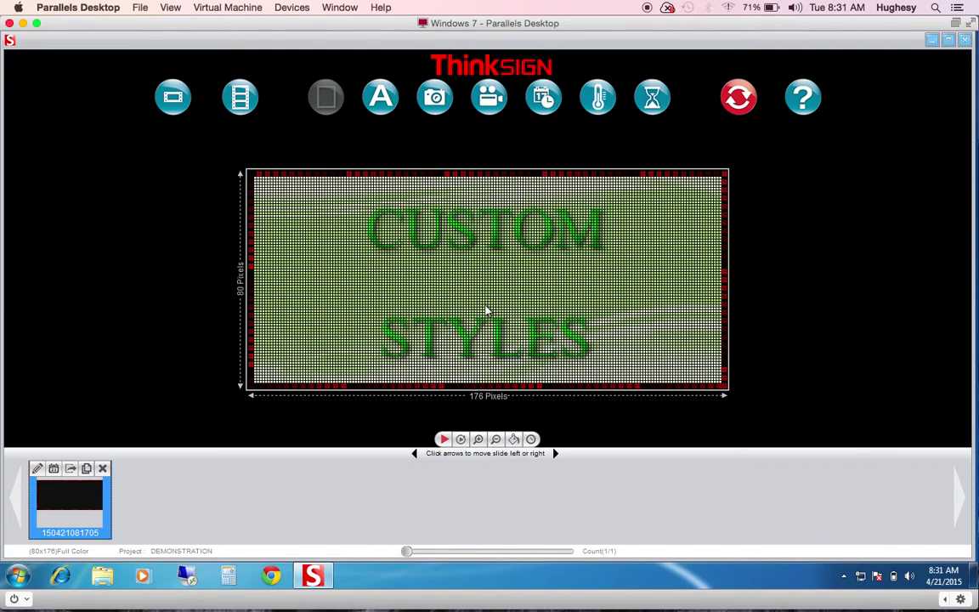
left_click(79, 517)
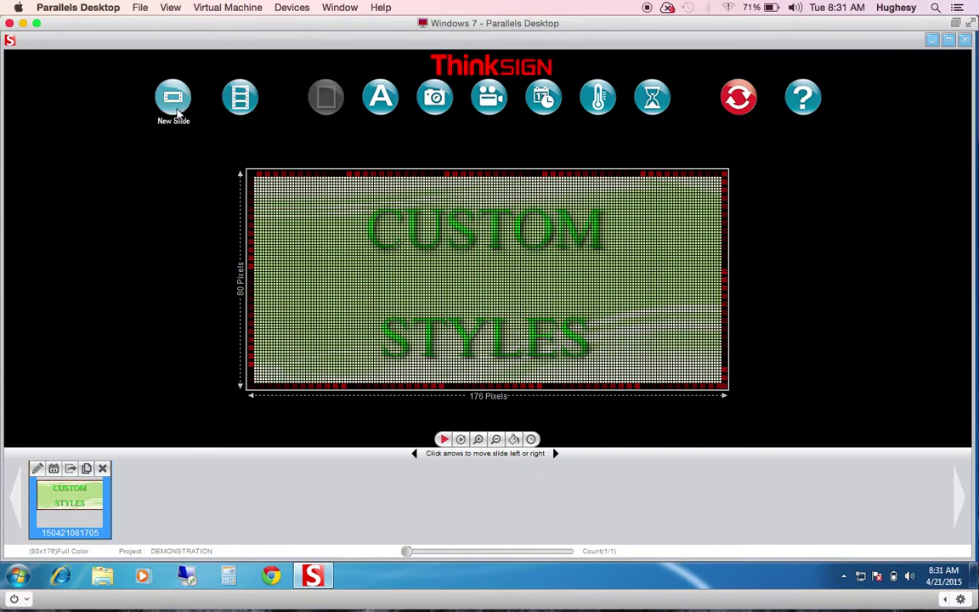
Open the effects settings of the CUSTOM STYLES text and set its play mode to Auto
left_click(486, 319)
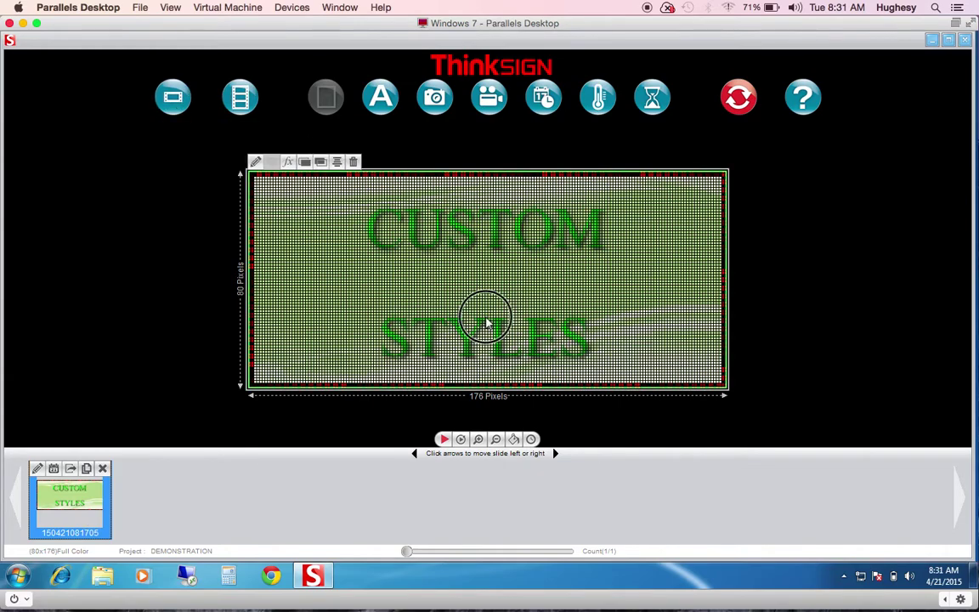
left_click(287, 164)
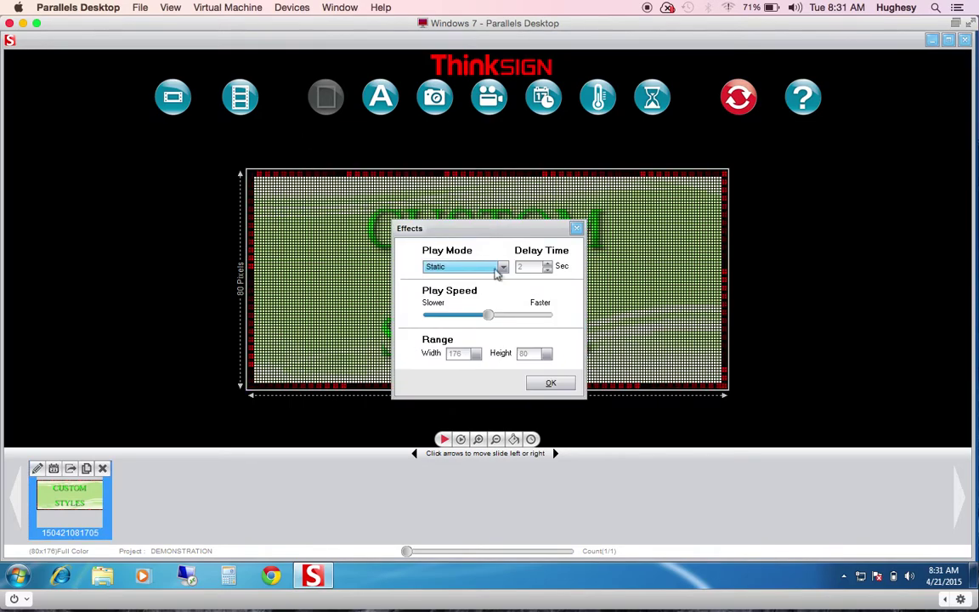
left_click(503, 267)
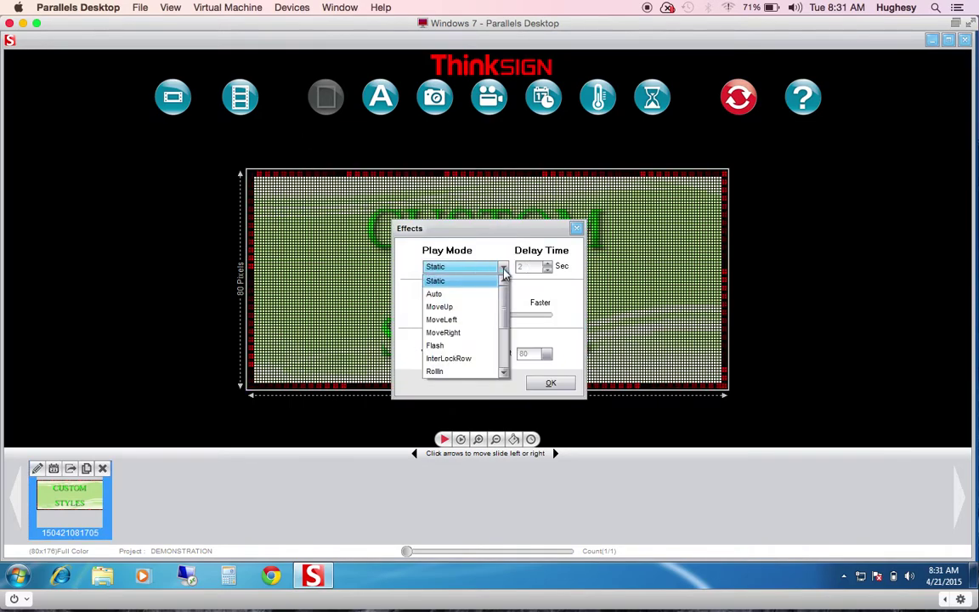
left_click(457, 294)
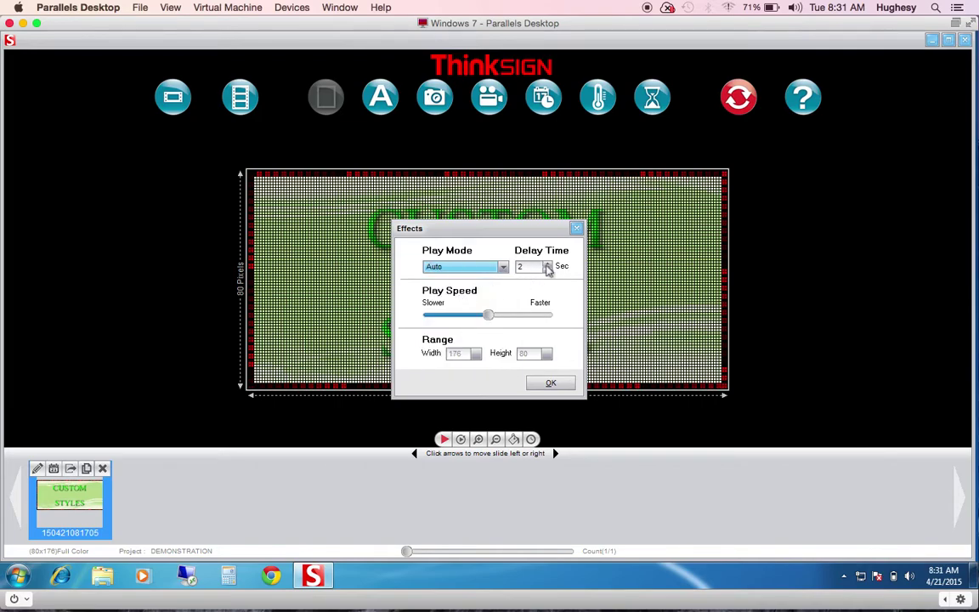
Adjust the effect's delay time, make its play speed faster, and preview the slide with the effect applied
left_click(548, 264)
left_click(548, 264)
left_click(548, 264)
left_click(547, 270)
left_click(548, 270)
left_click_drag(488, 315, 515, 318)
left_click(548, 384)
left_click(446, 438)
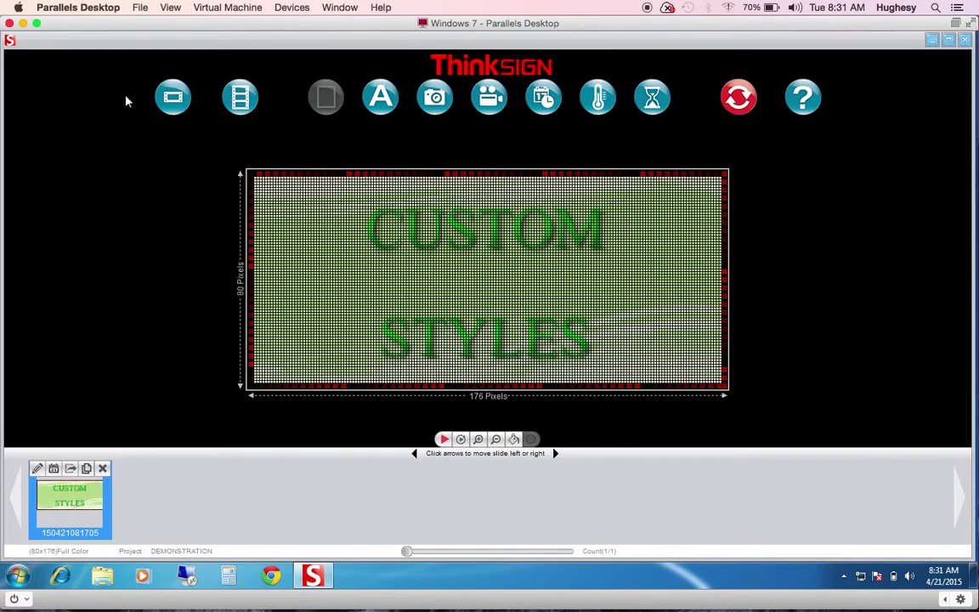
Create a new blank slide and start a text layer on it with ThinkSign Fonts
left_click(164, 96)
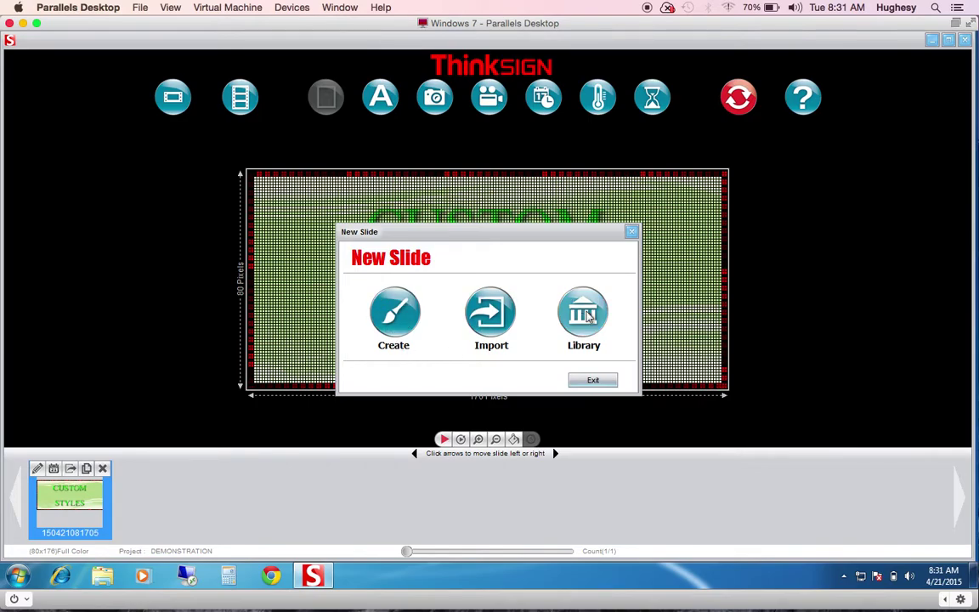
left_click(391, 314)
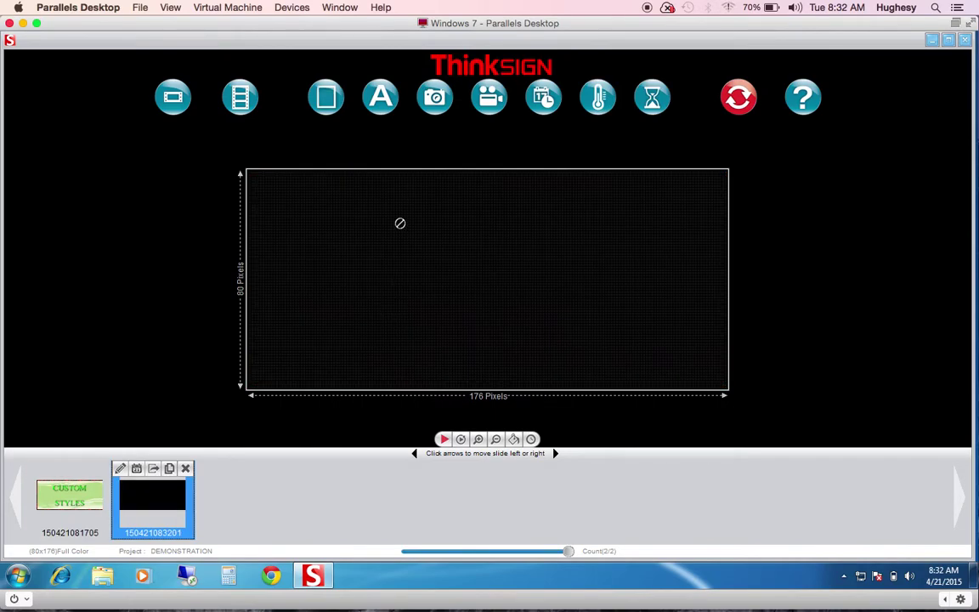
left_click(380, 98)
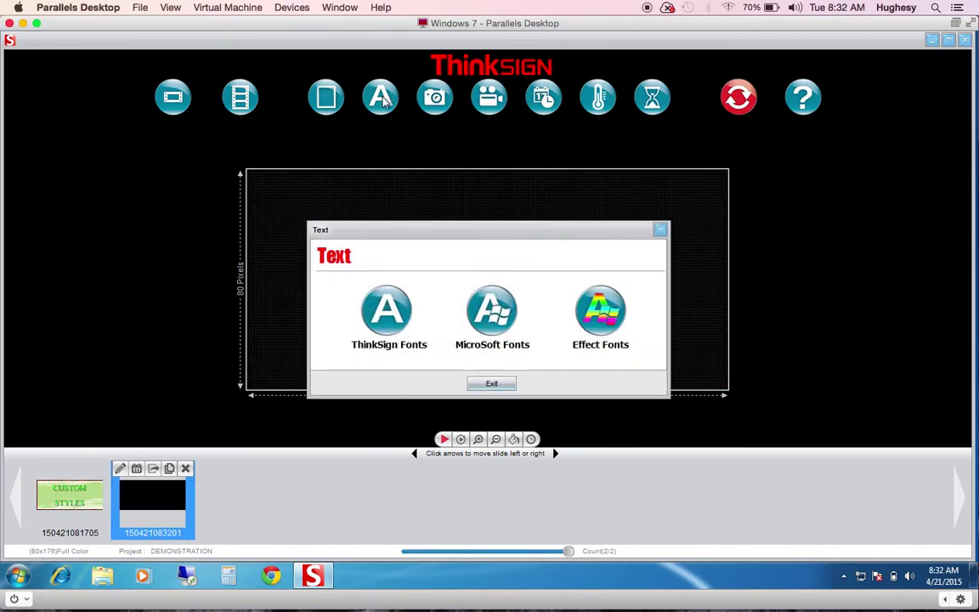
left_click(384, 311)
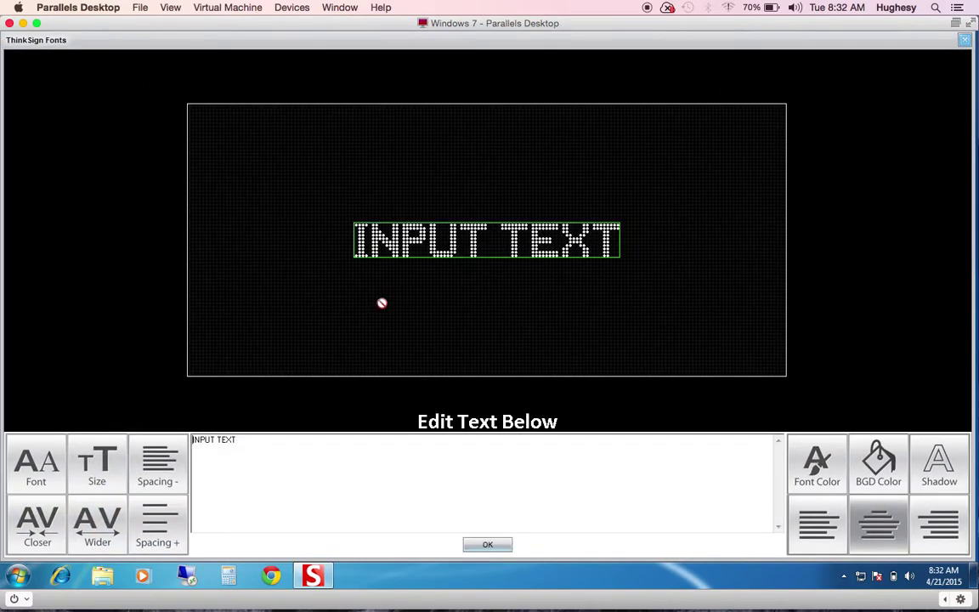
Choose the third font style for the placeholder text and set its size to 12
left_click(44, 438)
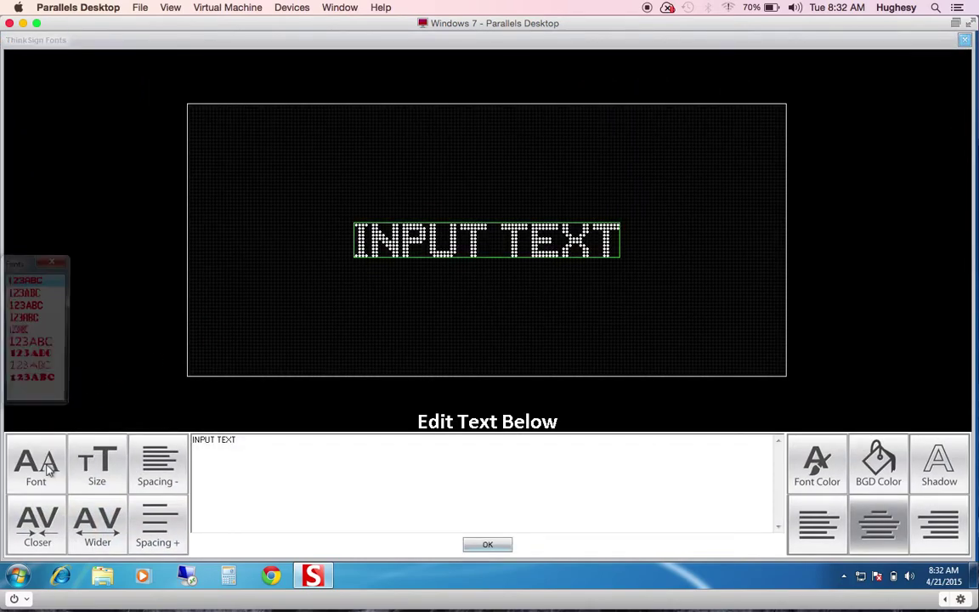
left_click(36, 305)
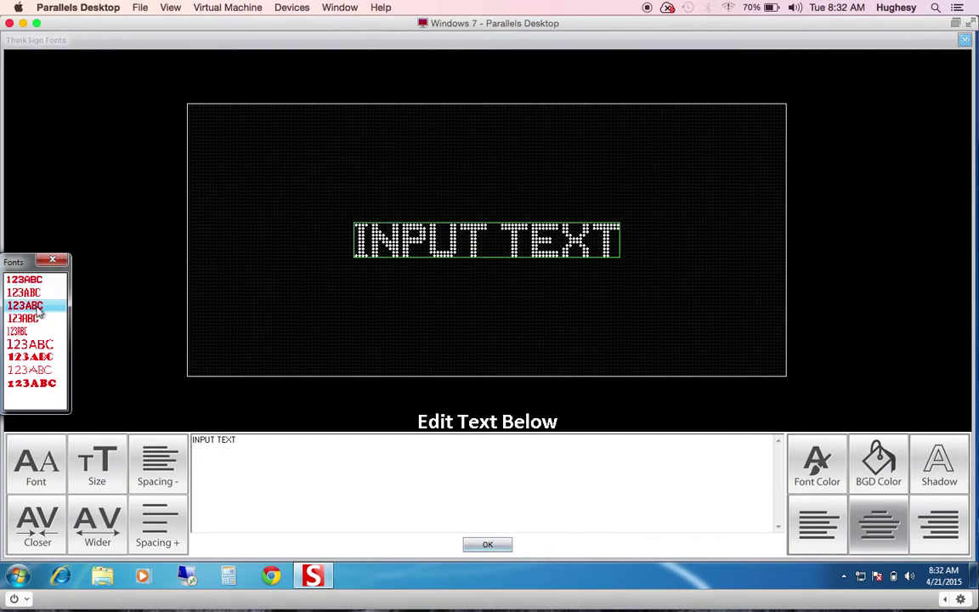
left_click(53, 259)
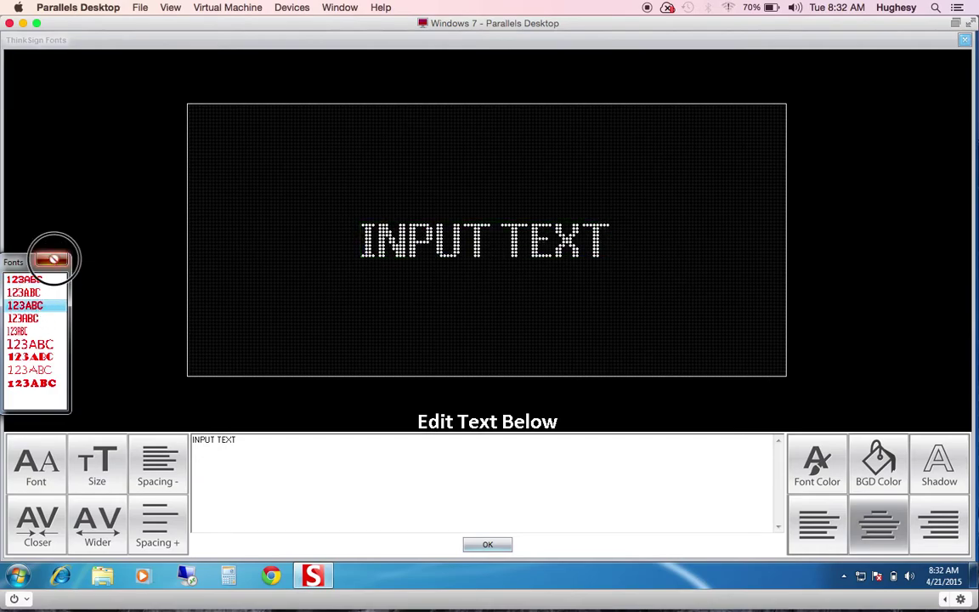
left_click(106, 468)
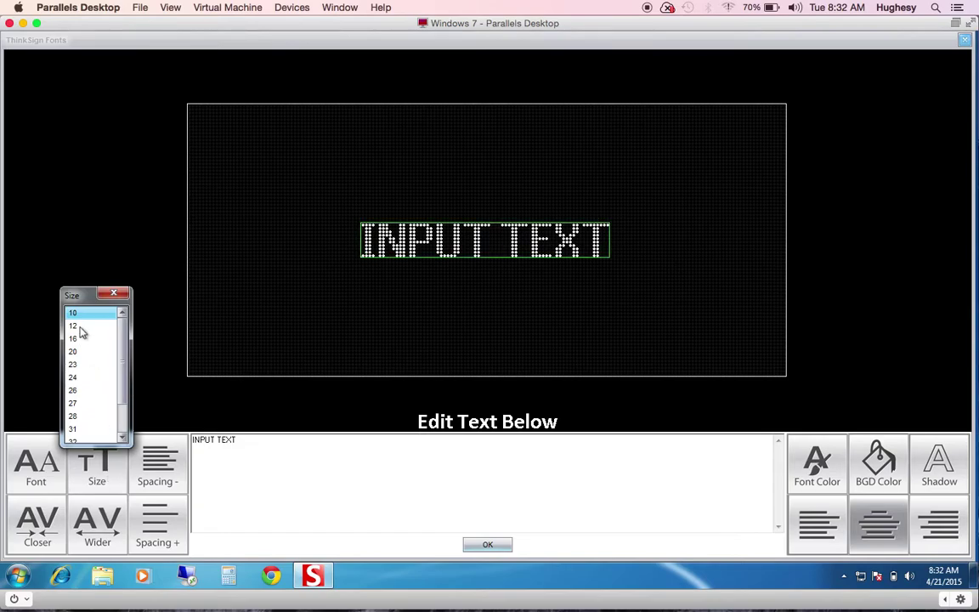
left_click(81, 332)
left_click(113, 292)
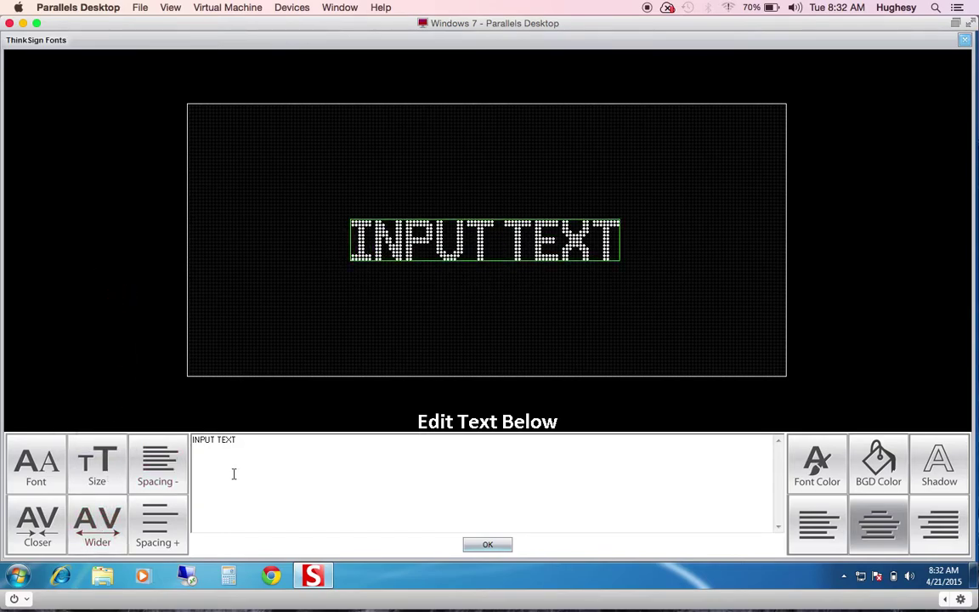
Replace the placeholder text with three lines: SMART LED, MANAGER PRO, and IS EASY TO USE
left_click(238, 441)
left_click_drag(237, 441, 102, 439)
type("SMART ")
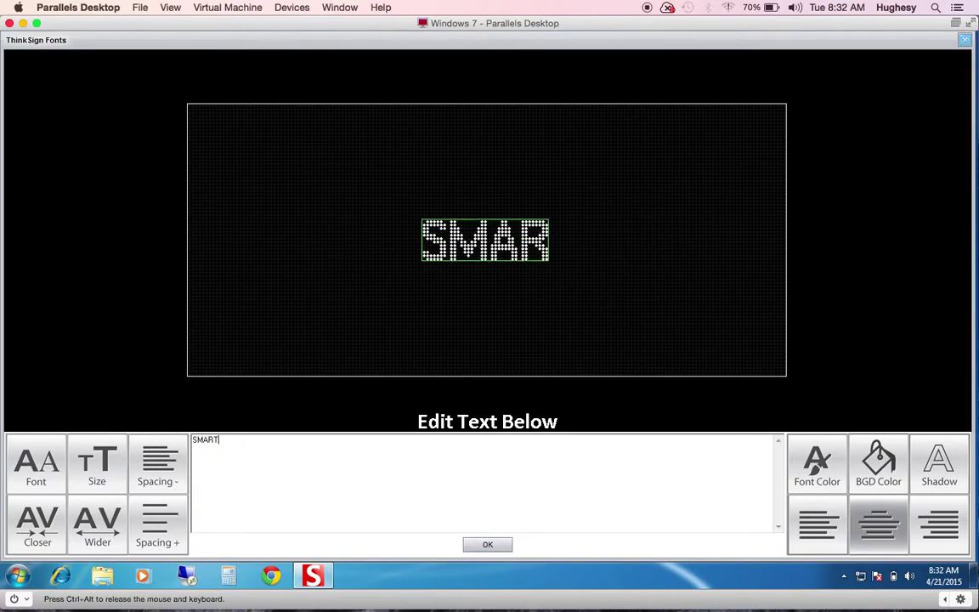
type("LED")
key("Return")
type("MANS")
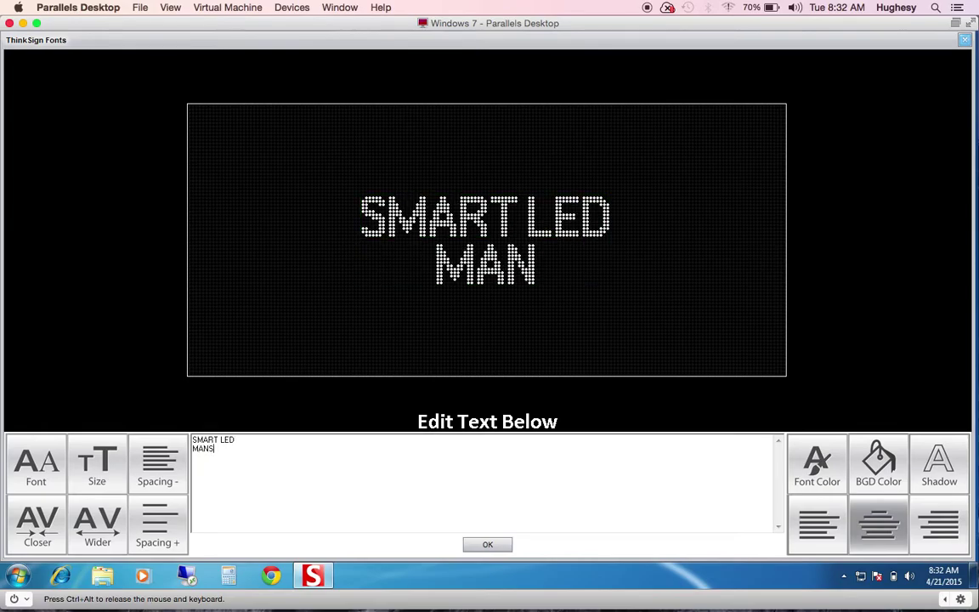
key("BackSpace")
type("AGWER")
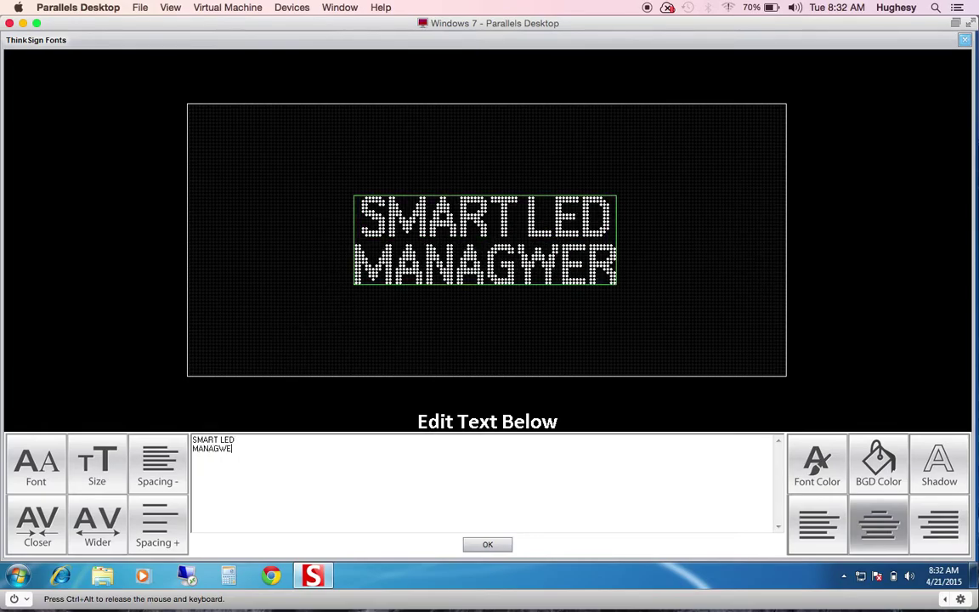
key("BackSpace")
key("BackSpace")
key("BackSpace")
type("ER PRO")
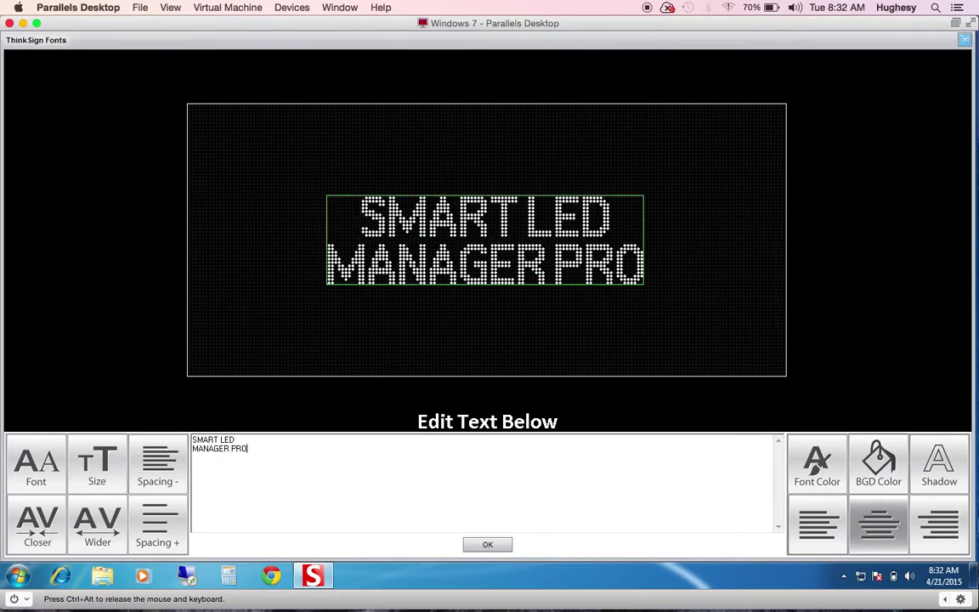
key("Return")
type("IS EASY TO USE")
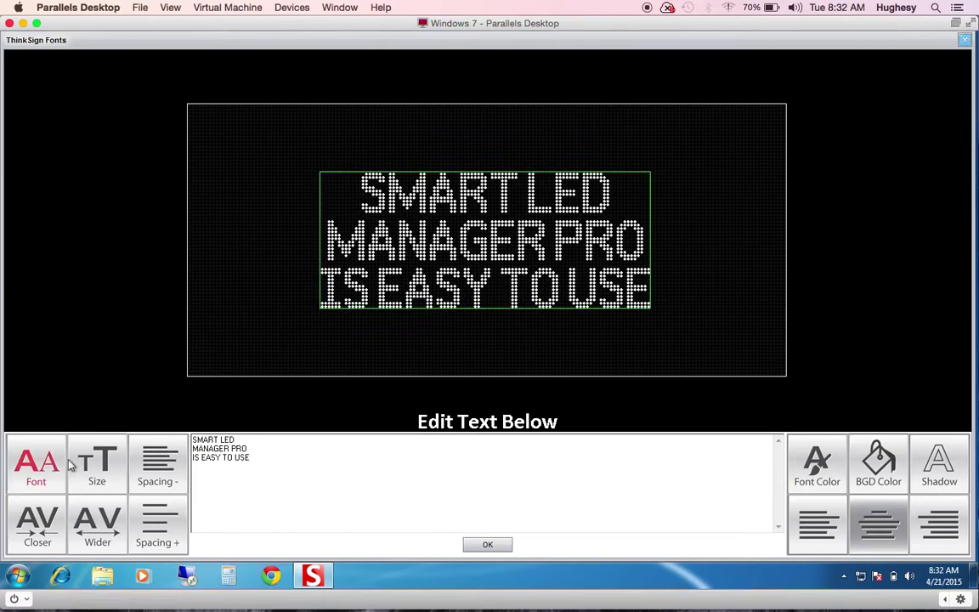
Widen the letter spacing by one step and increase the line spacing by two steps
left_click(91, 533)
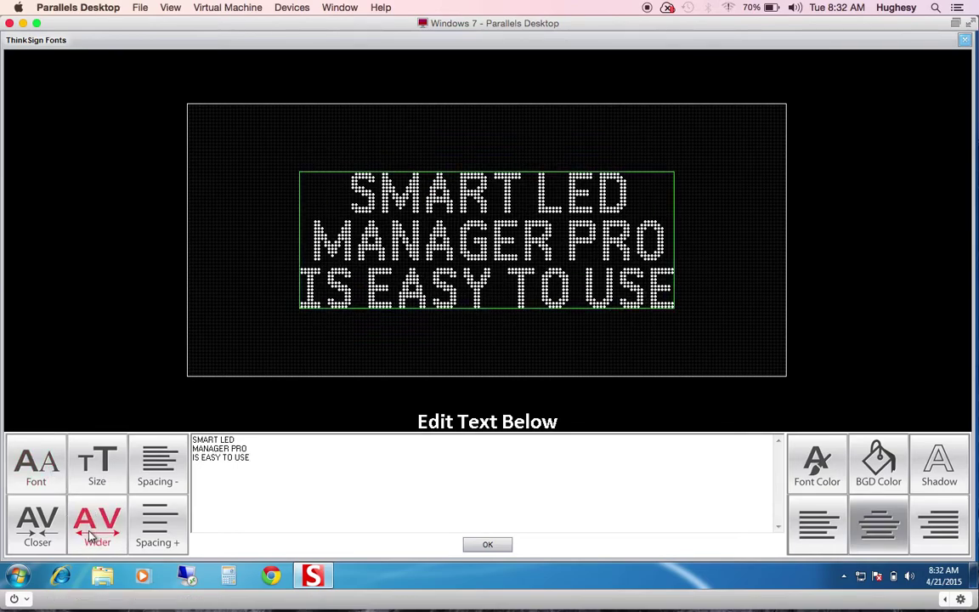
left_click(154, 532)
left_click(153, 532)
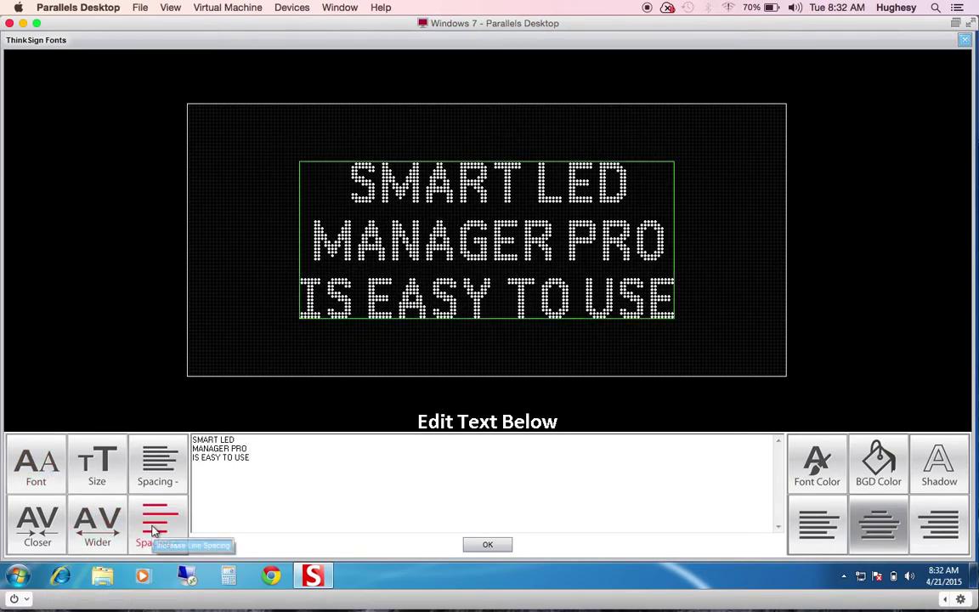
Set the font color of the three-line text to pure blue (0, 0, 255)
left_click(811, 465)
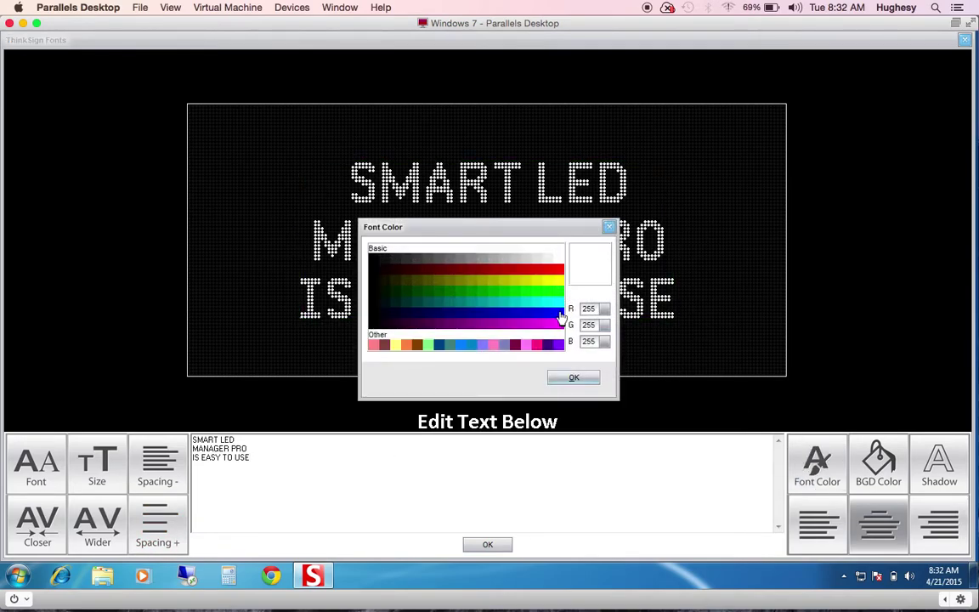
left_click(560, 318)
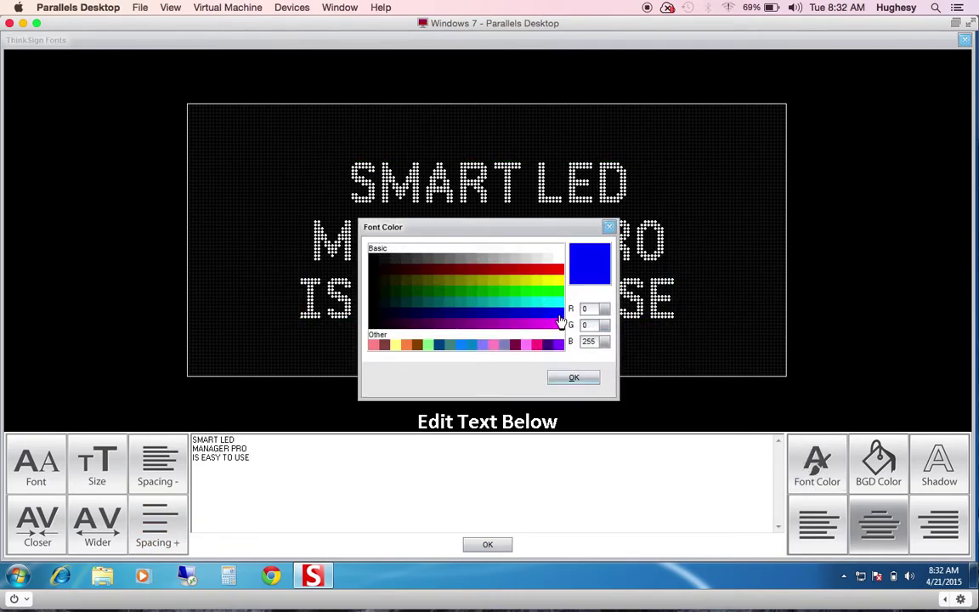
left_click(573, 377)
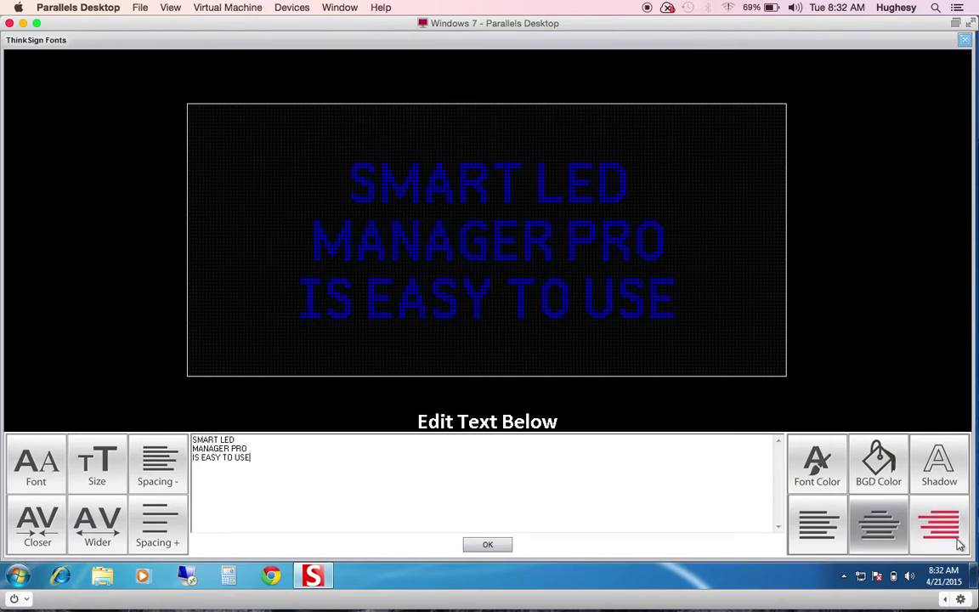
Give the three-line text a near-black shadow that outlines every side, and add the text to the slide
left_click(939, 466)
left_click(583, 257)
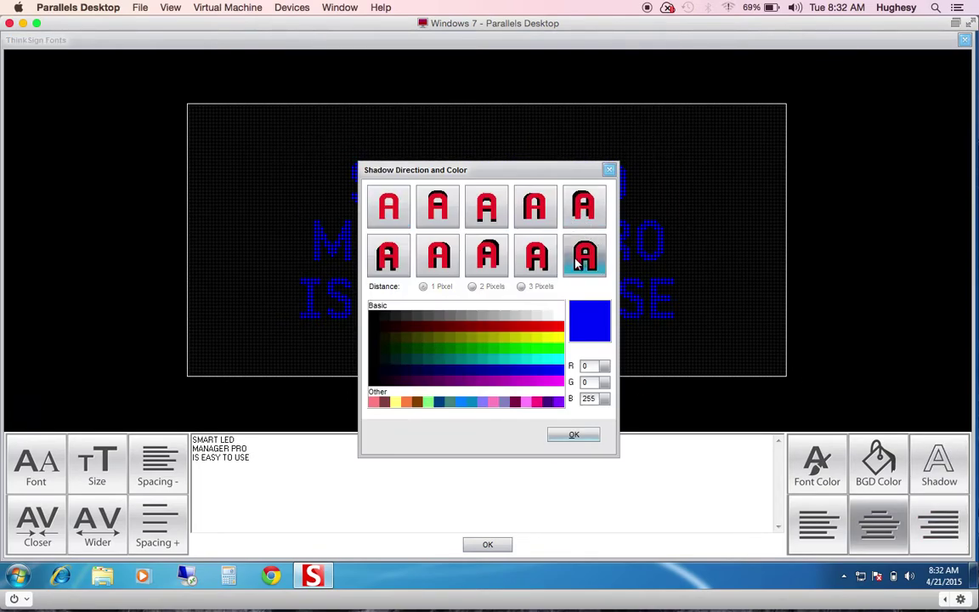
left_click(381, 326)
left_click(571, 434)
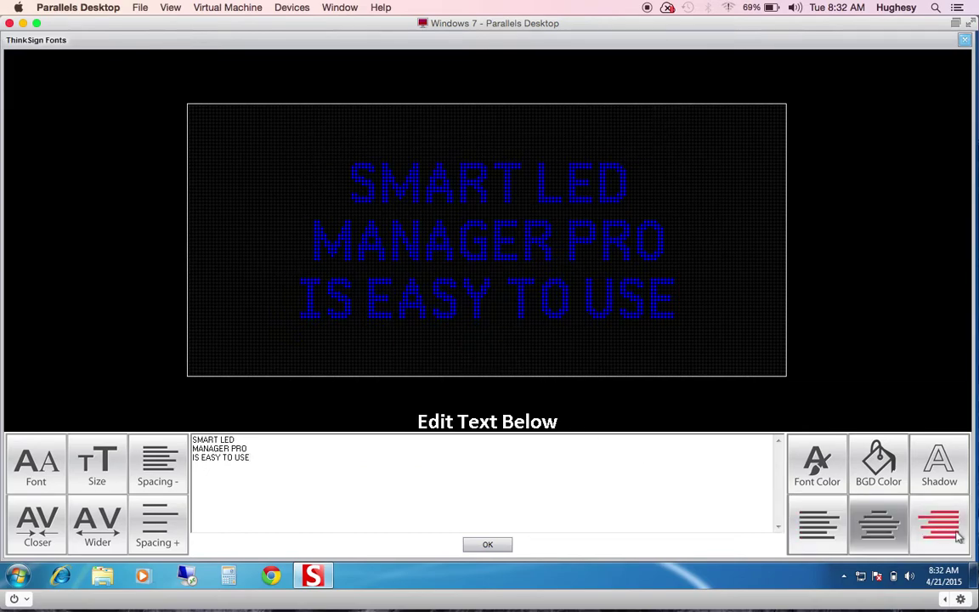
left_click(486, 544)
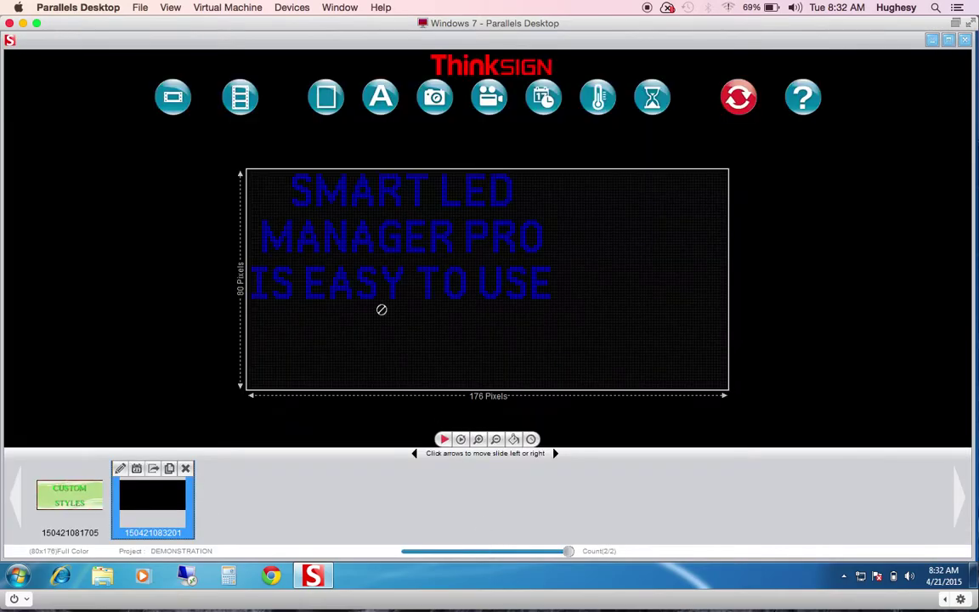
Move the three-line text to the upper middle of the slide and center it horizontally
left_click_drag(360, 280, 459, 290)
left_click(437, 168)
left_click(455, 225)
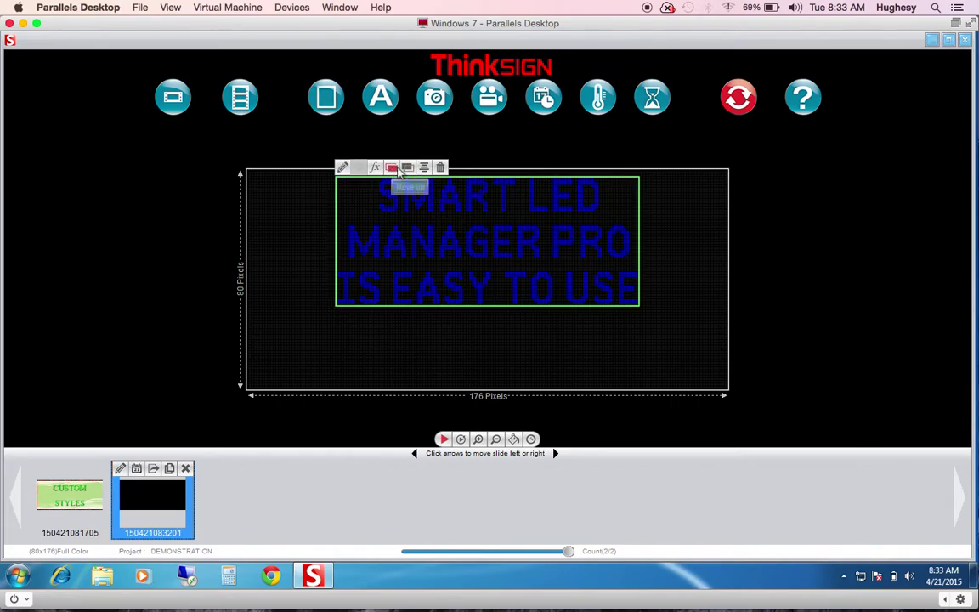
Set the three-line text's effect to Auto with a 3-second delay and faster play speed, then shift the block slightly
left_click(378, 171)
left_click(503, 268)
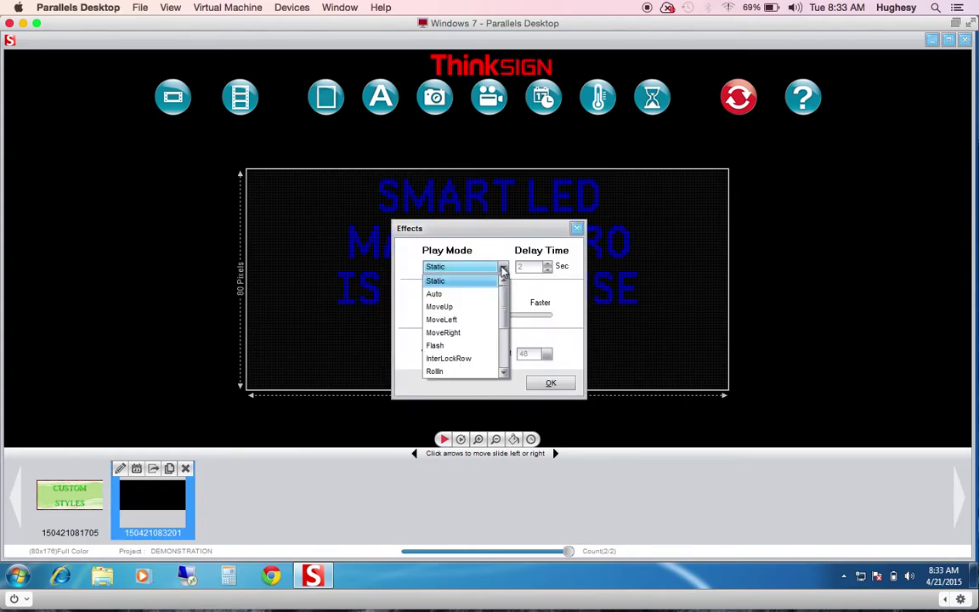
left_click(465, 293)
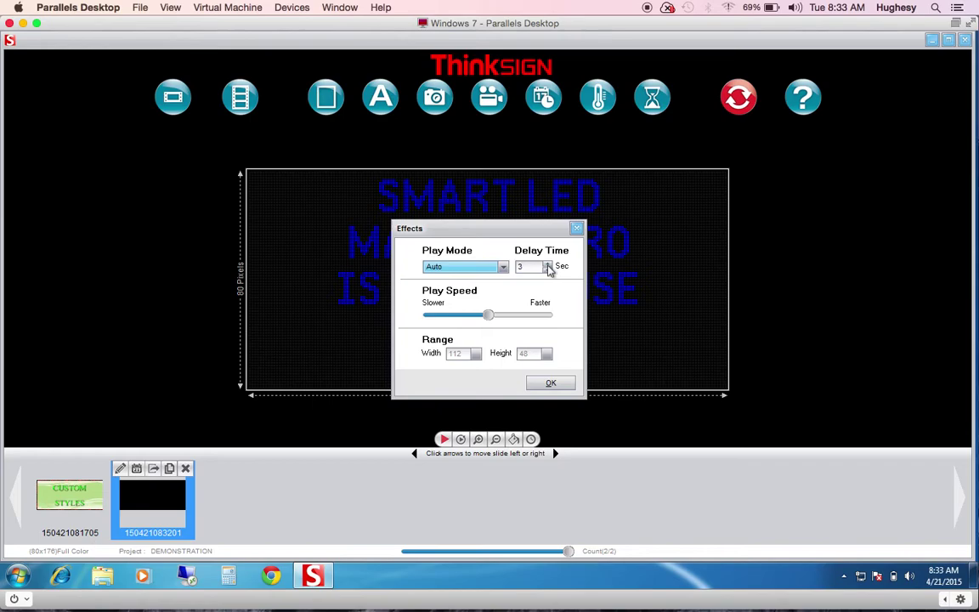
left_click_drag(490, 315, 512, 315)
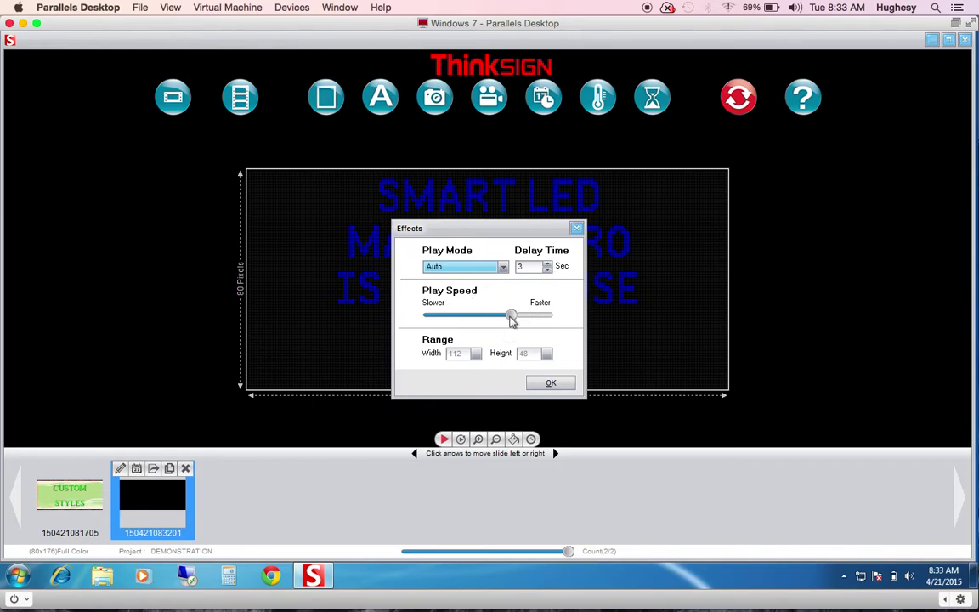
left_click(550, 382)
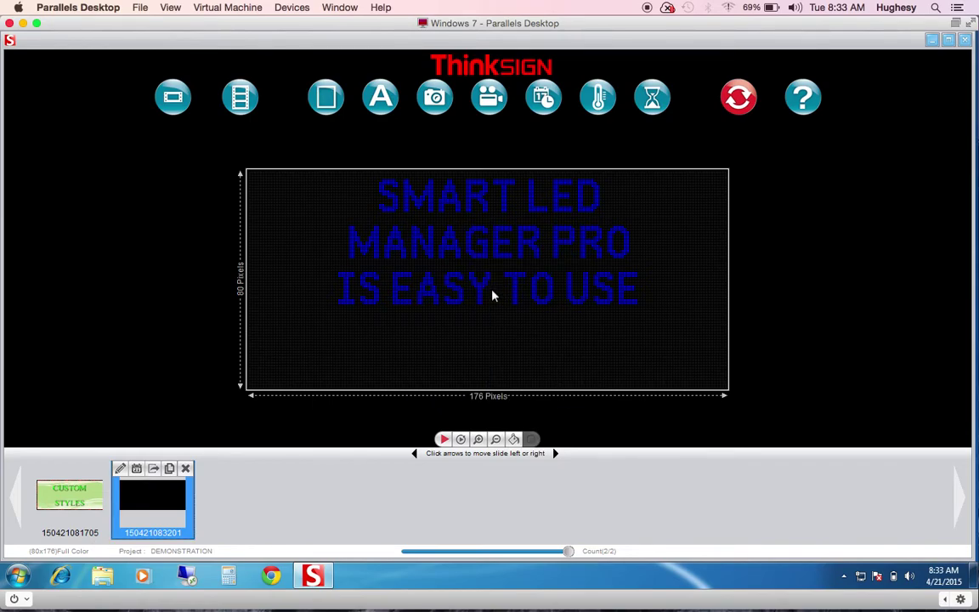
mouse_move(483, 254)
left_mouse_down()
mouse_move(485, 280)
mouse_move(496, 249)
left_mouse_up()
Start a Microsoft Fonts text block and replace its placeholder with INDEED
left_click(381, 99)
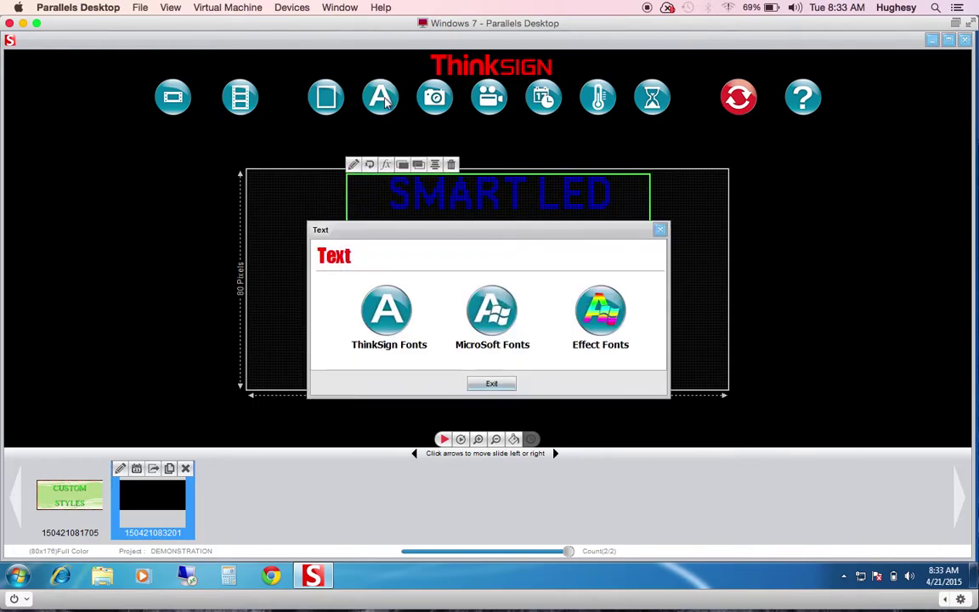
left_click(490, 311)
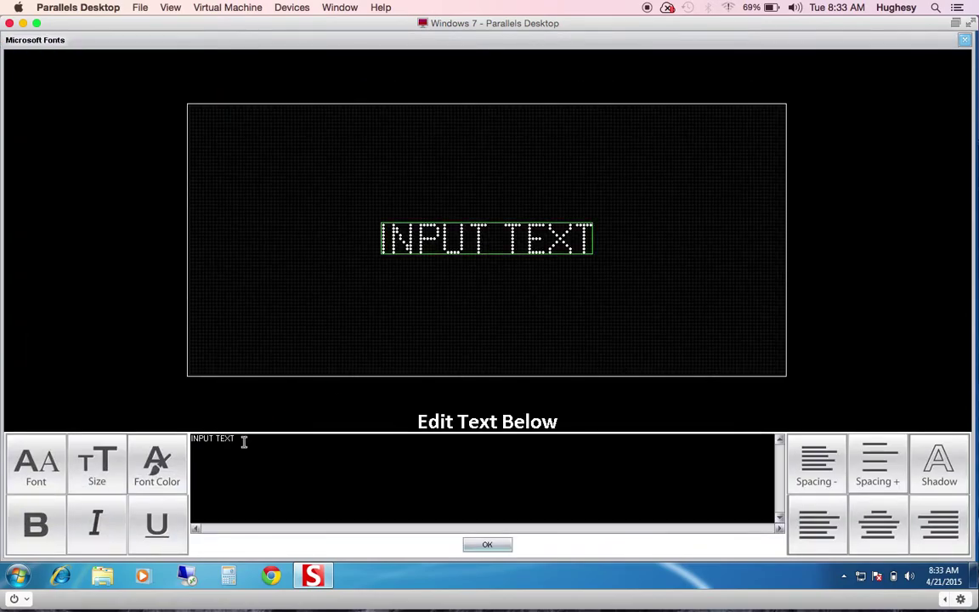
left_click_drag(243, 441, 175, 437)
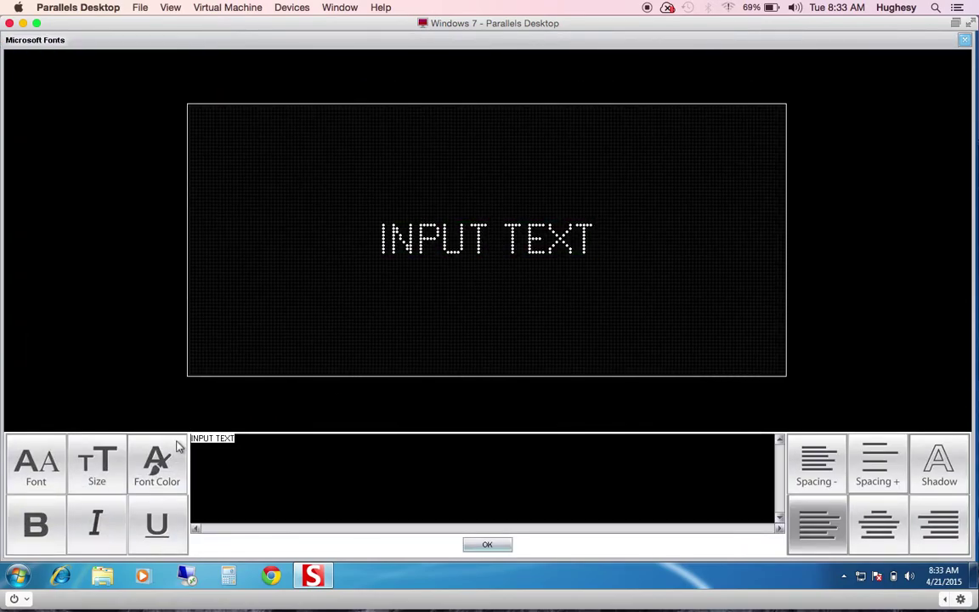
key("BackSpace")
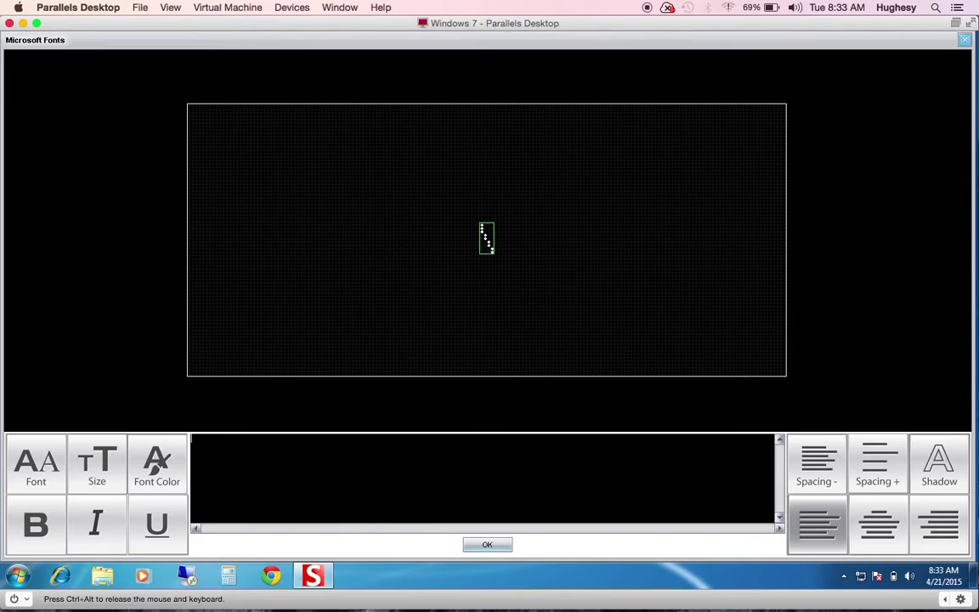
type("INDEED")
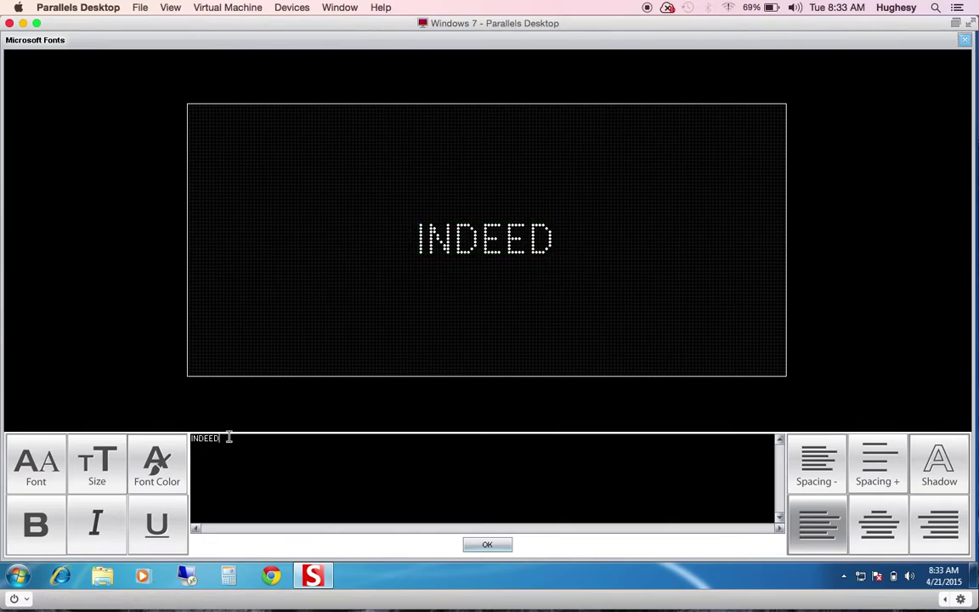
Set the font size of the word INDEED to 13
left_click_drag(226, 438, 188, 439)
left_click(108, 466)
left_click(124, 425)
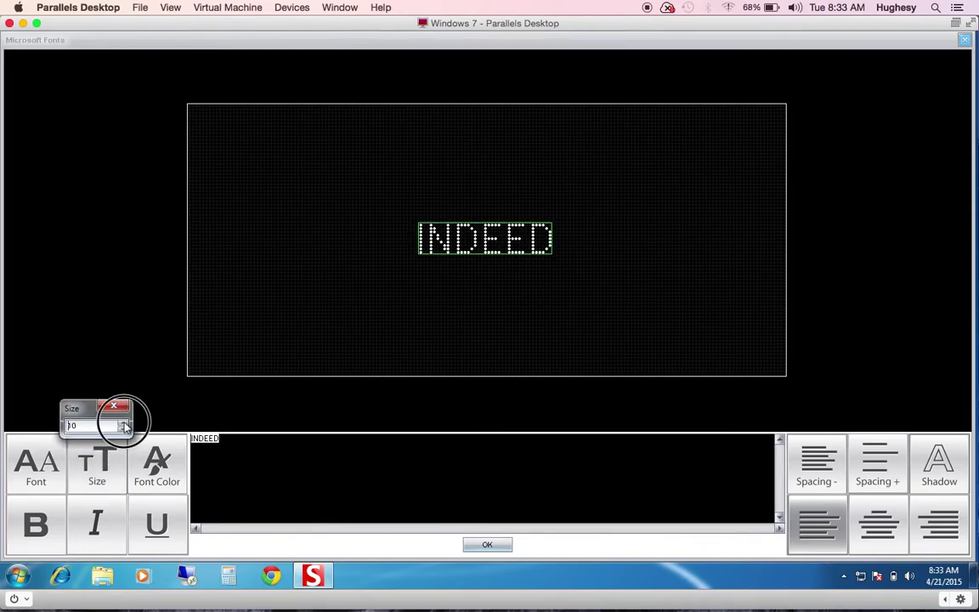
left_click(124, 423)
left_click(124, 422)
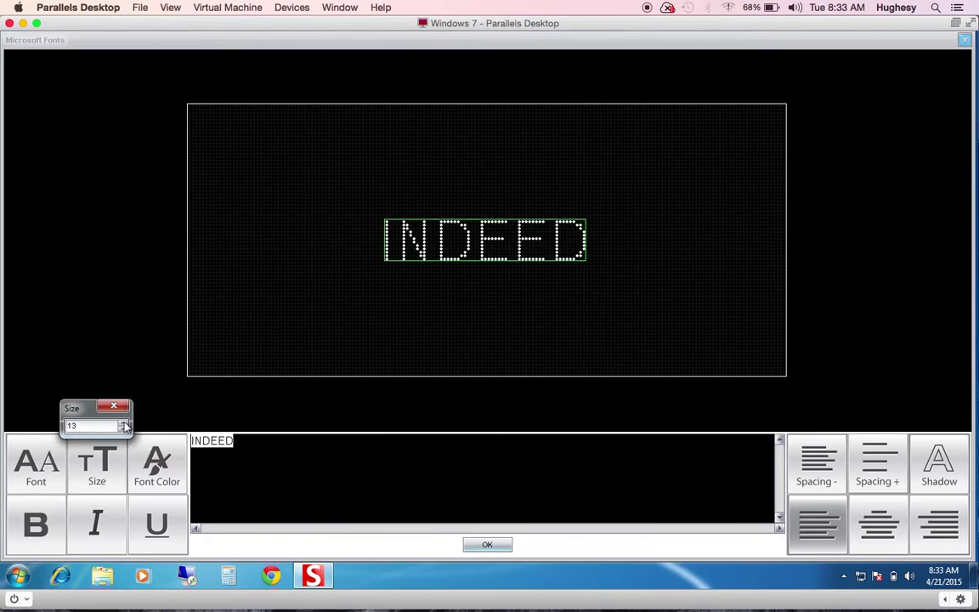
left_click(115, 408)
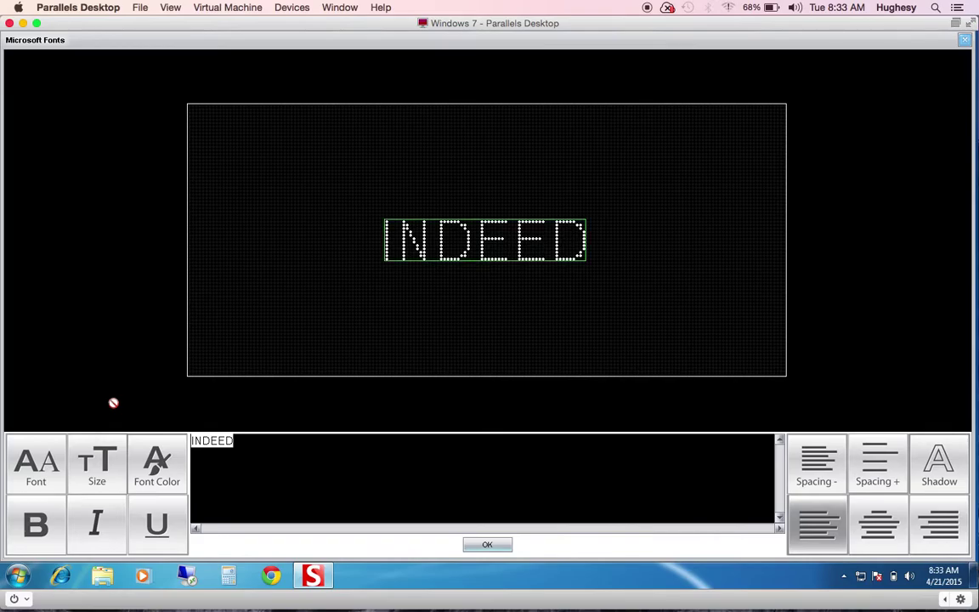
Color the word INDEED blue and make it bold, keeping its current font
left_click(156, 462)
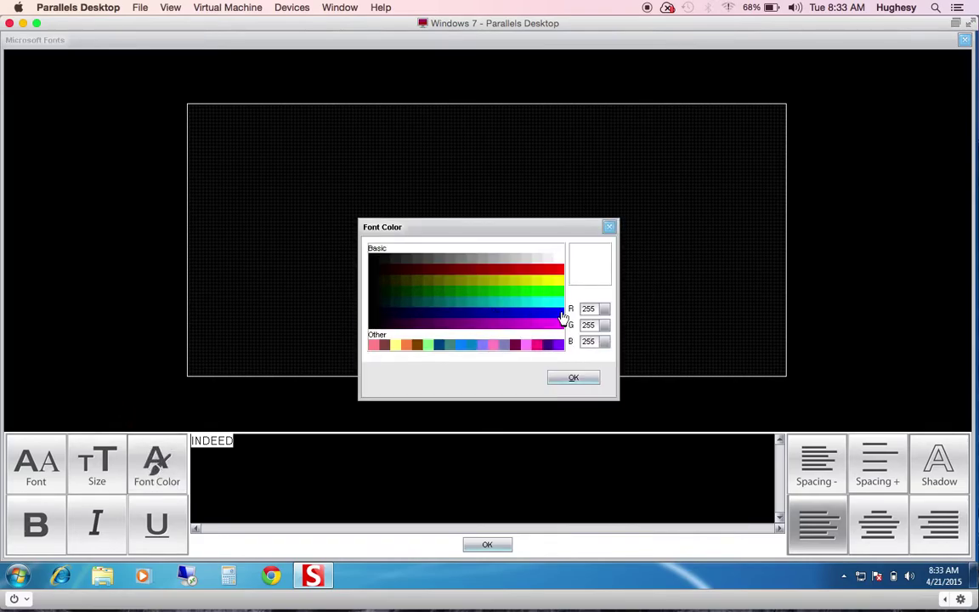
left_click(564, 317)
left_click(573, 377)
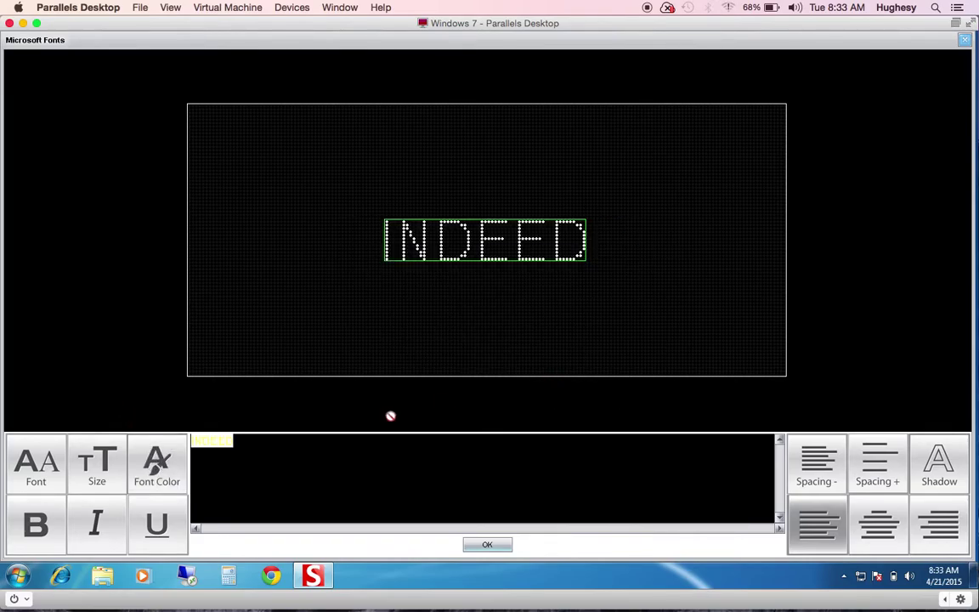
left_click(37, 527)
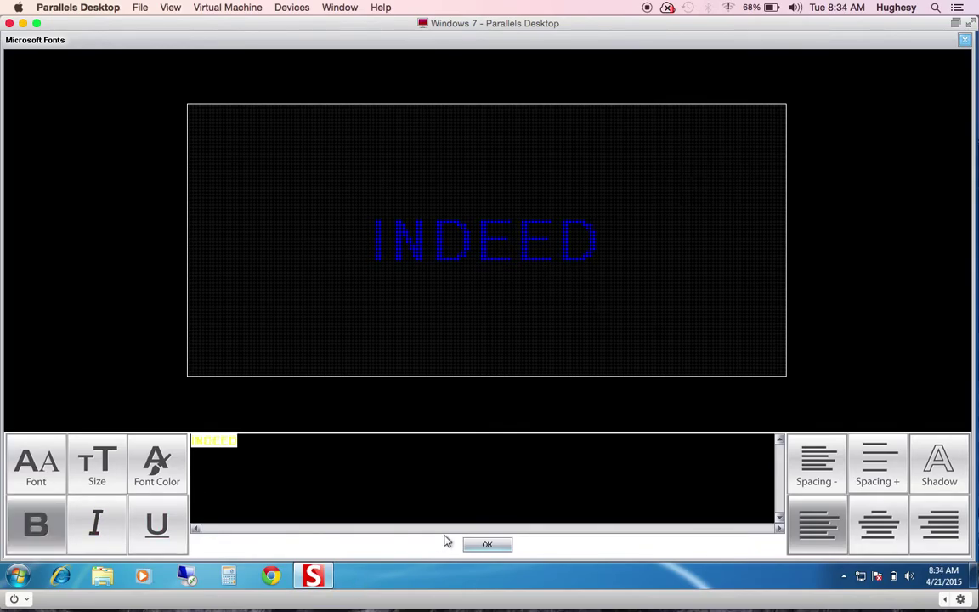
left_click(36, 466)
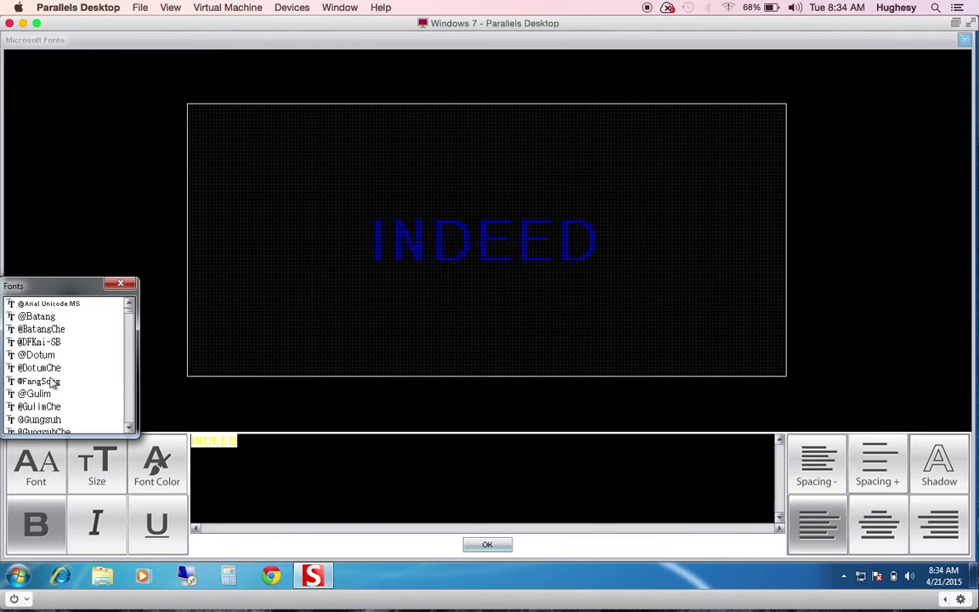
left_click(120, 283)
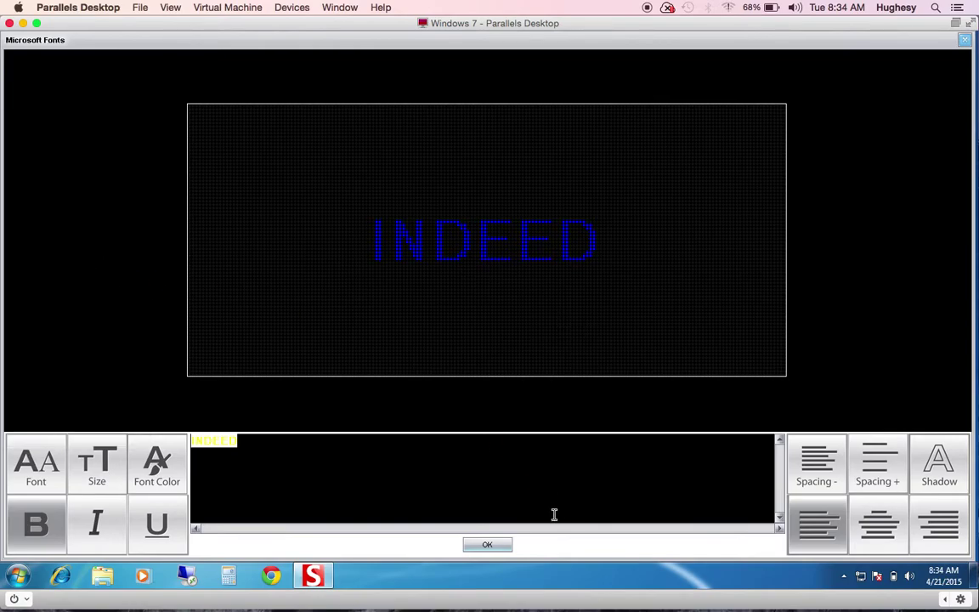
Add the INDEED text to the slide and center it horizontally beneath the three lines
left_click(488, 545)
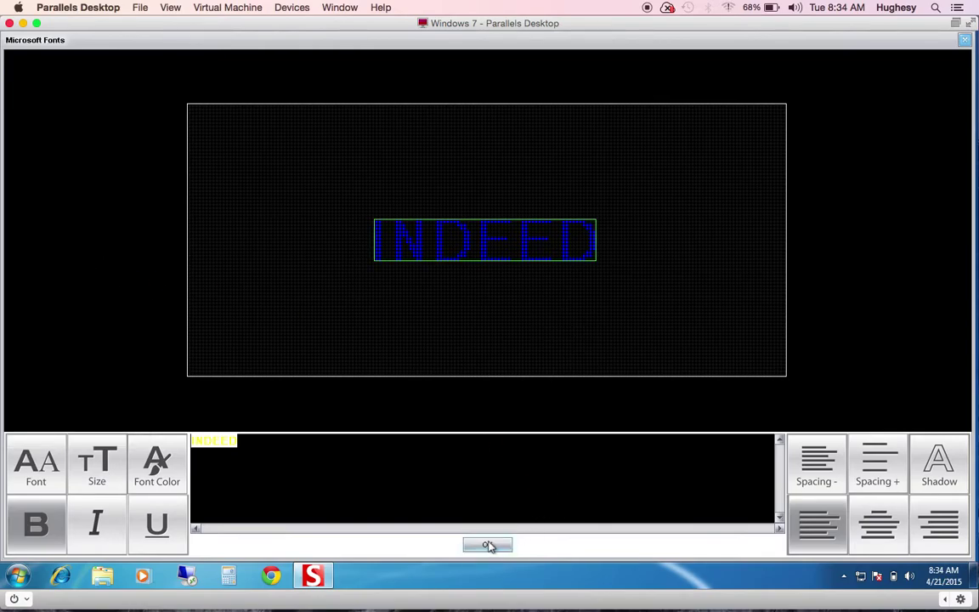
left_click(309, 190)
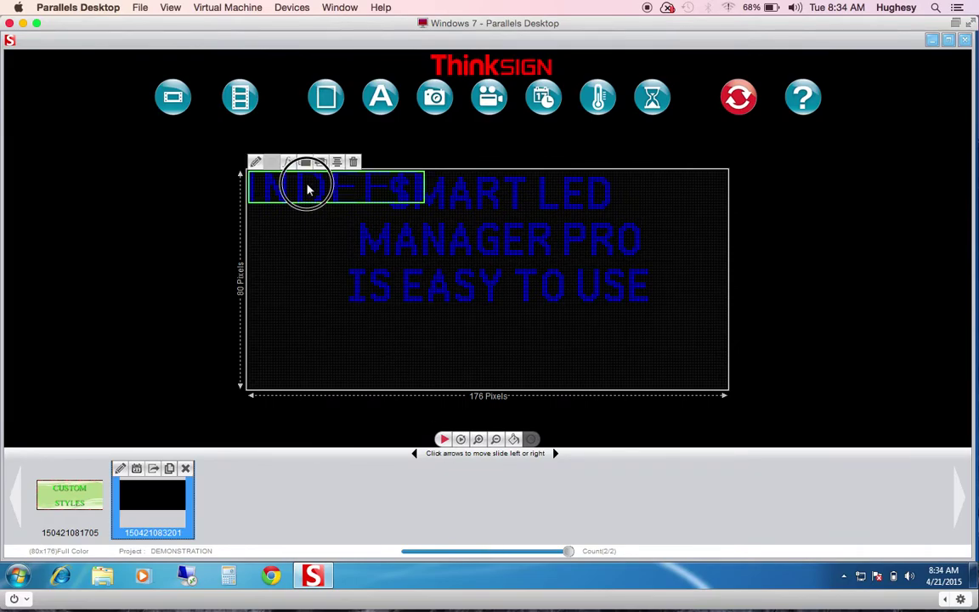
left_click_drag(308, 191, 278, 156)
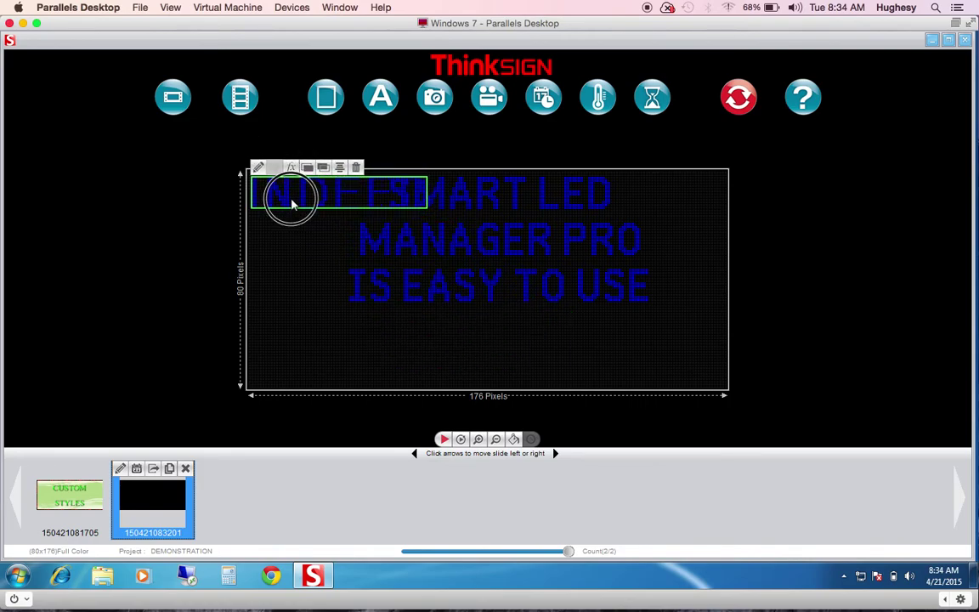
left_click_drag(294, 197, 440, 360)
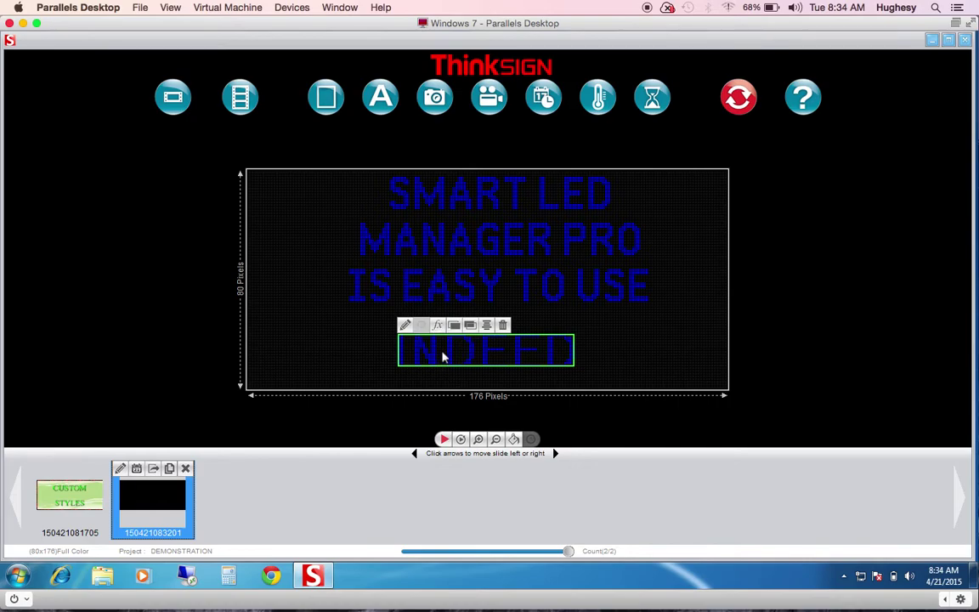
left_click(489, 328)
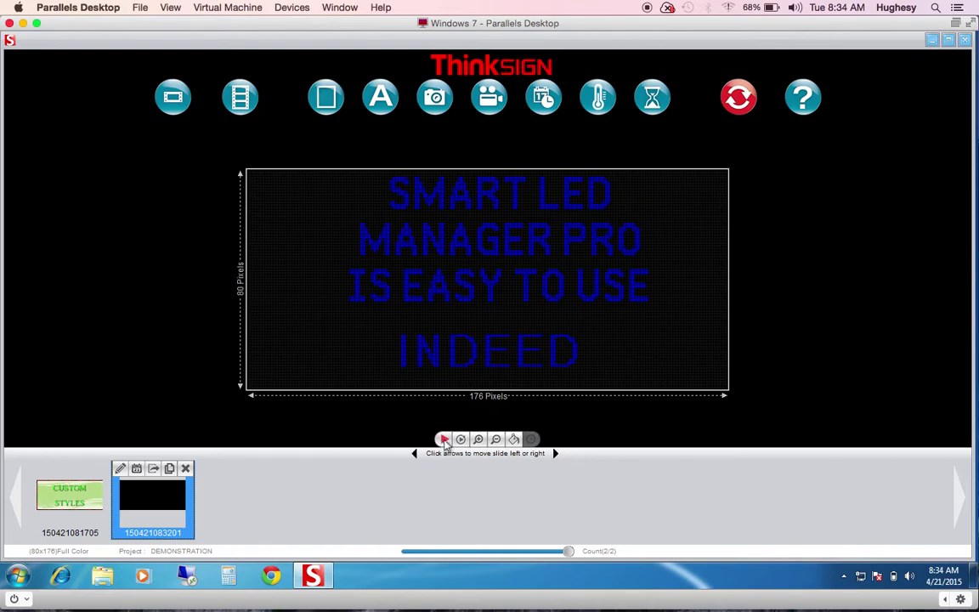
Fill the slide background with yellow and move the three-line text slightly lower, closer to INDEED
left_click(514, 440)
left_click(556, 280)
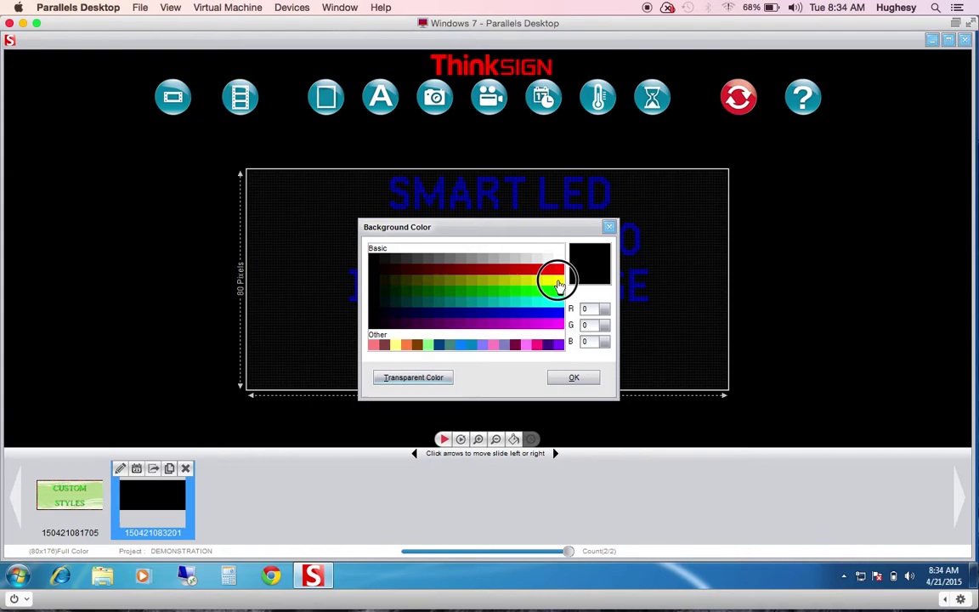
left_click(574, 378)
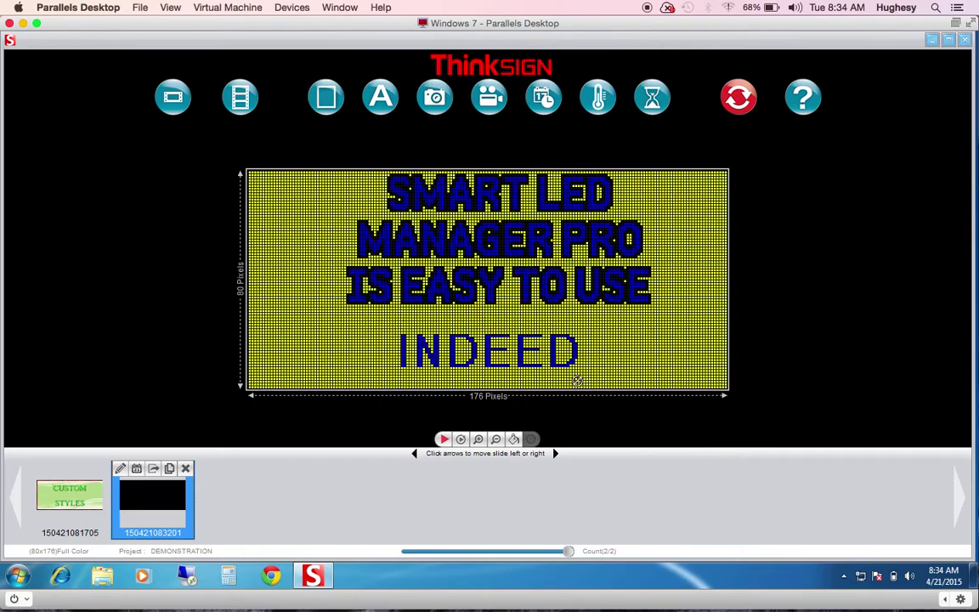
left_click_drag(525, 273, 517, 284)
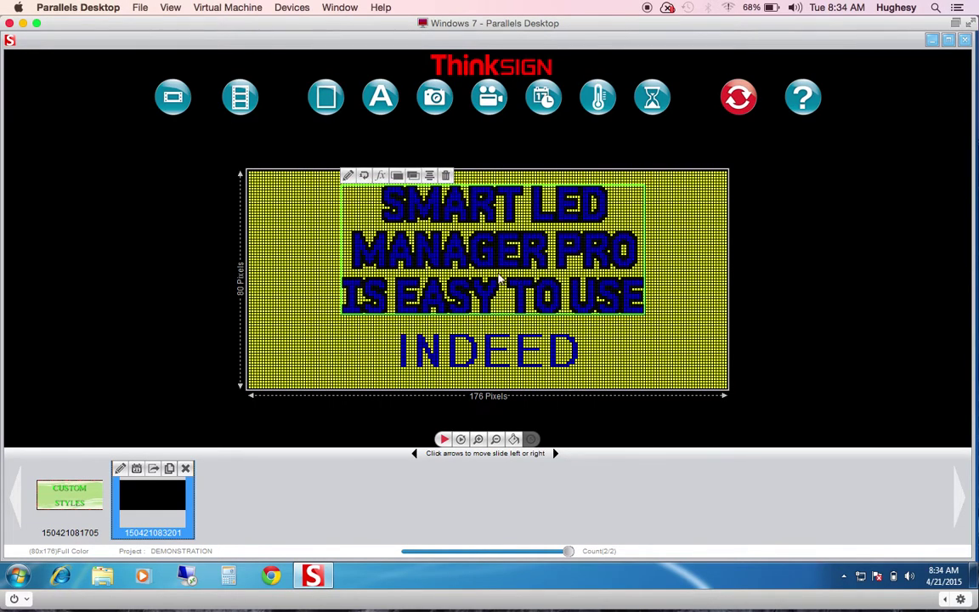
left_click(492, 363)
Review the effect settings of the three-line text and play a preview of the slide
left_click(487, 279)
left_click(381, 175)
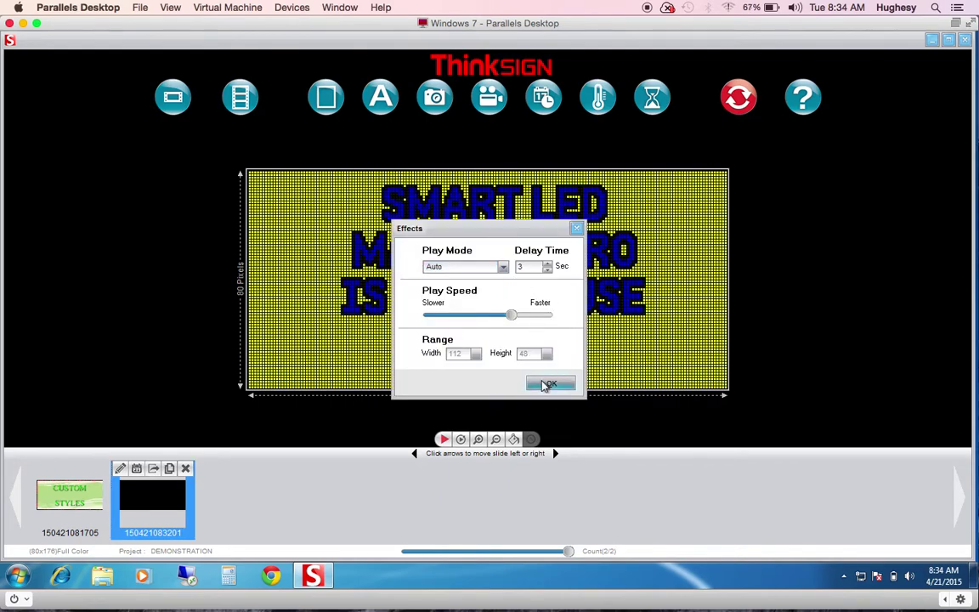
left_click(549, 383)
left_click(441, 440)
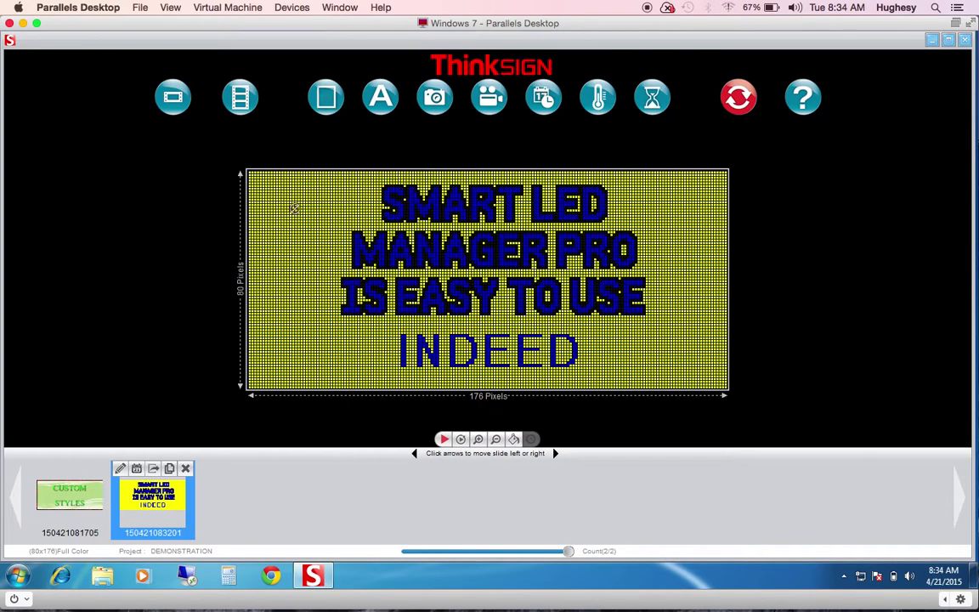
Open the library for a new slide and look through its Background, Holiday, Commerce, School, Church and Others video categories
left_click(172, 97)
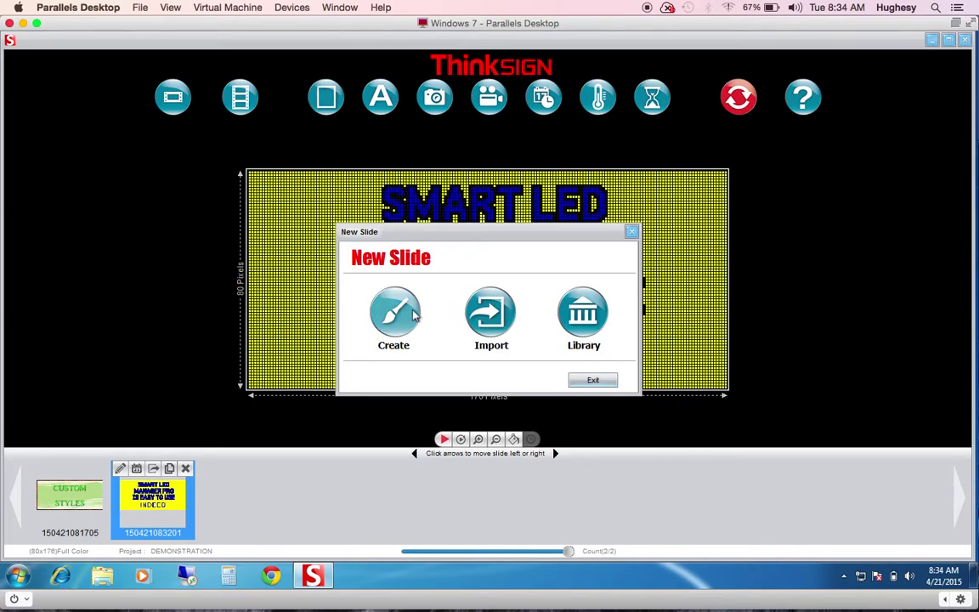
left_click(583, 315)
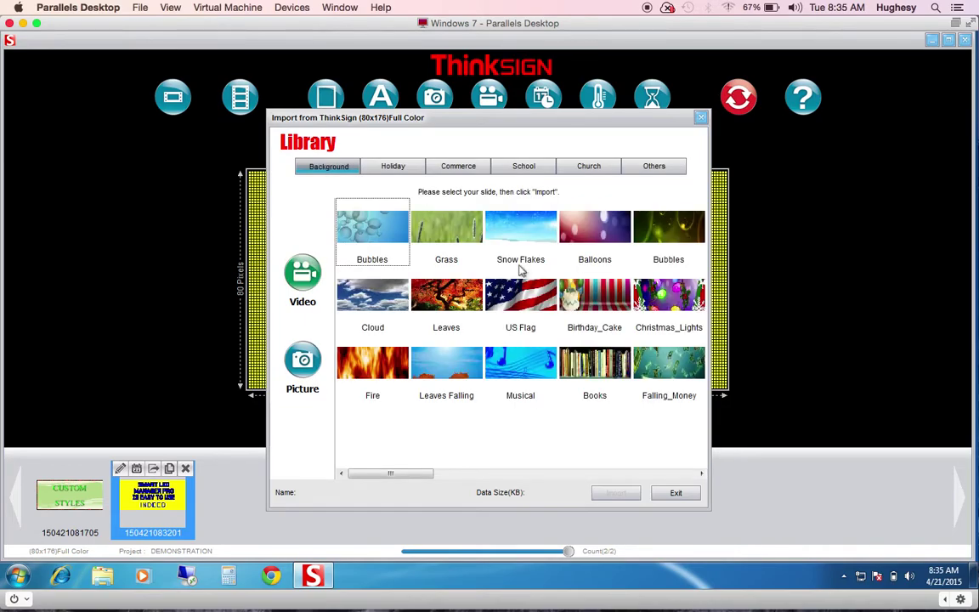
left_click(392, 166)
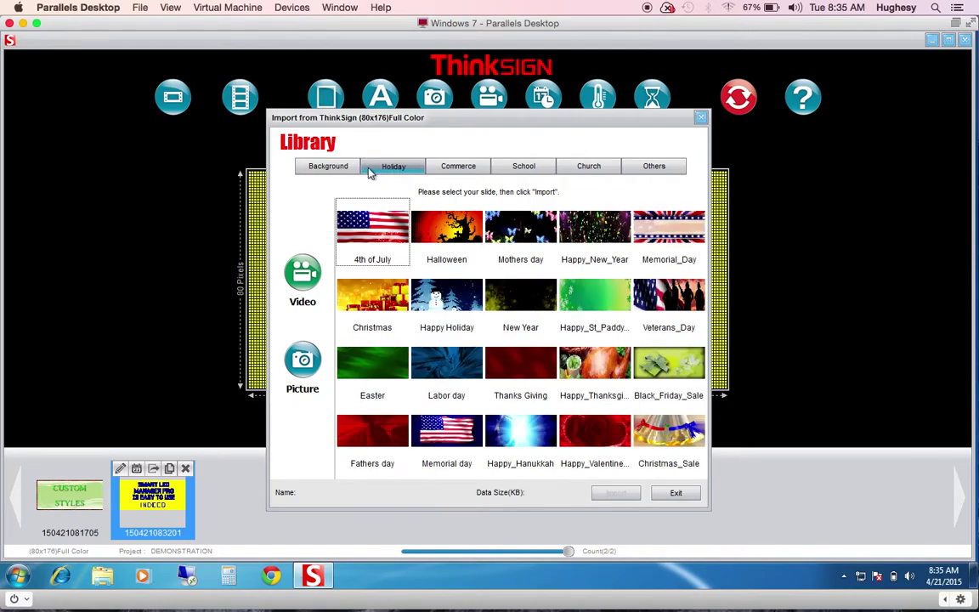
left_click(331, 166)
left_click_drag(415, 476, 389, 476)
left_click(387, 168)
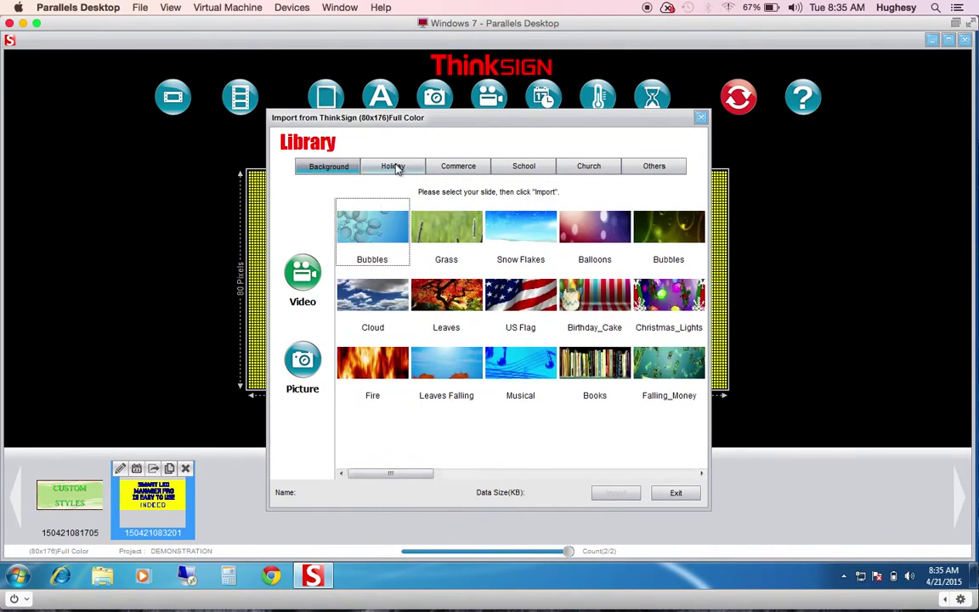
left_click(452, 167)
left_click(523, 167)
left_click(589, 167)
left_click(654, 166)
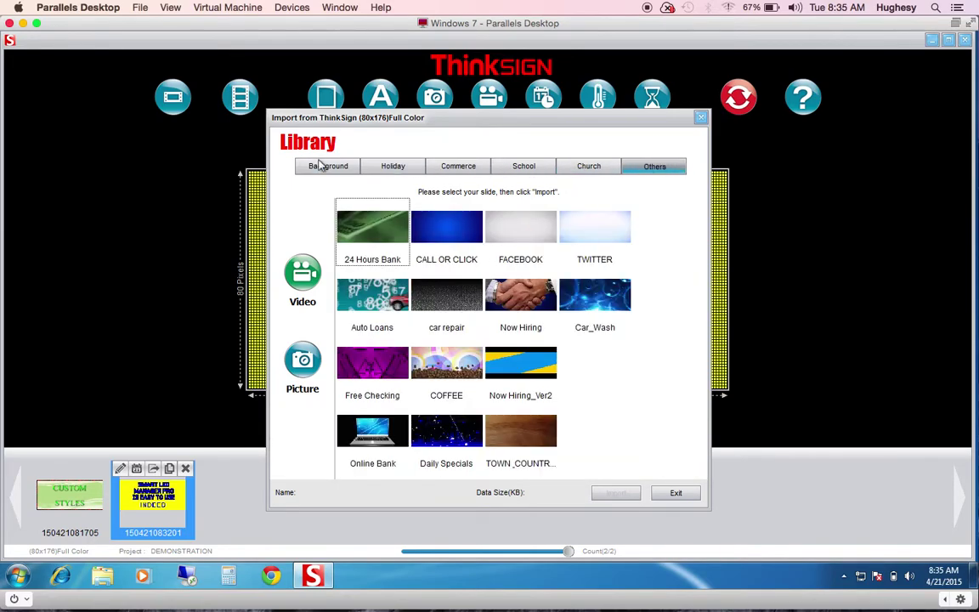
Import the US Flag video from the Background category as a new slide and play a preview of it
left_click(321, 167)
left_click(524, 309)
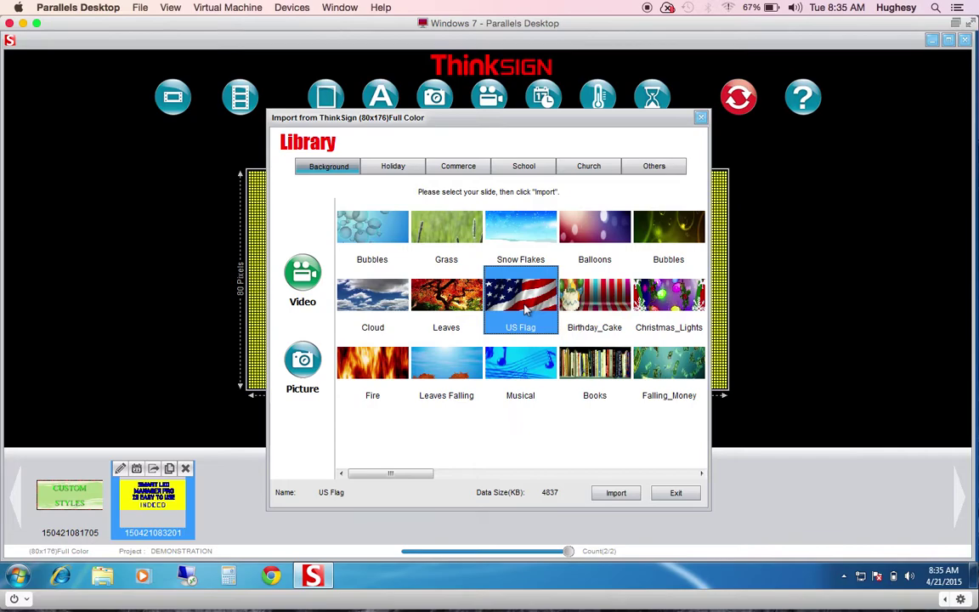
left_click(616, 495)
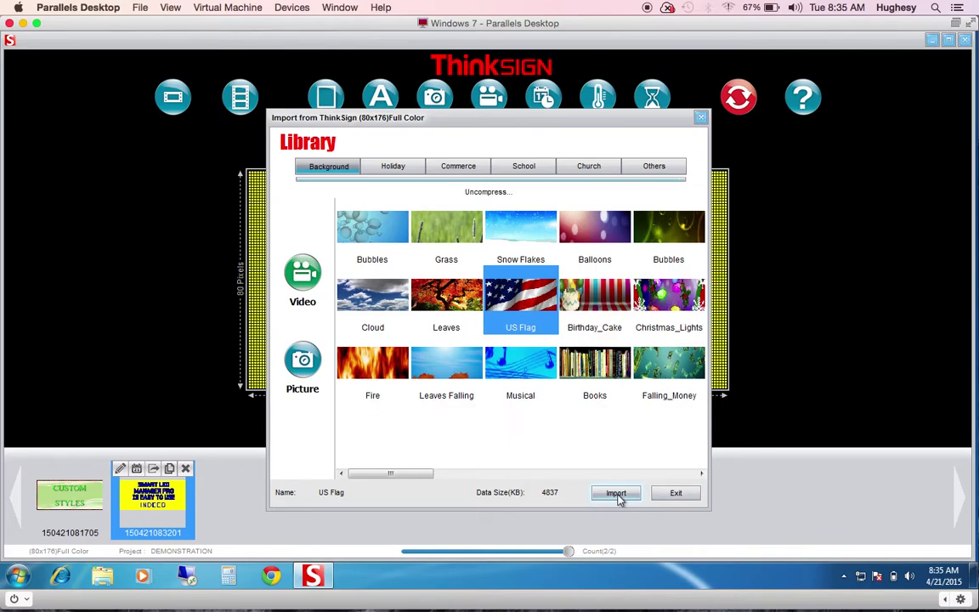
left_click(617, 493)
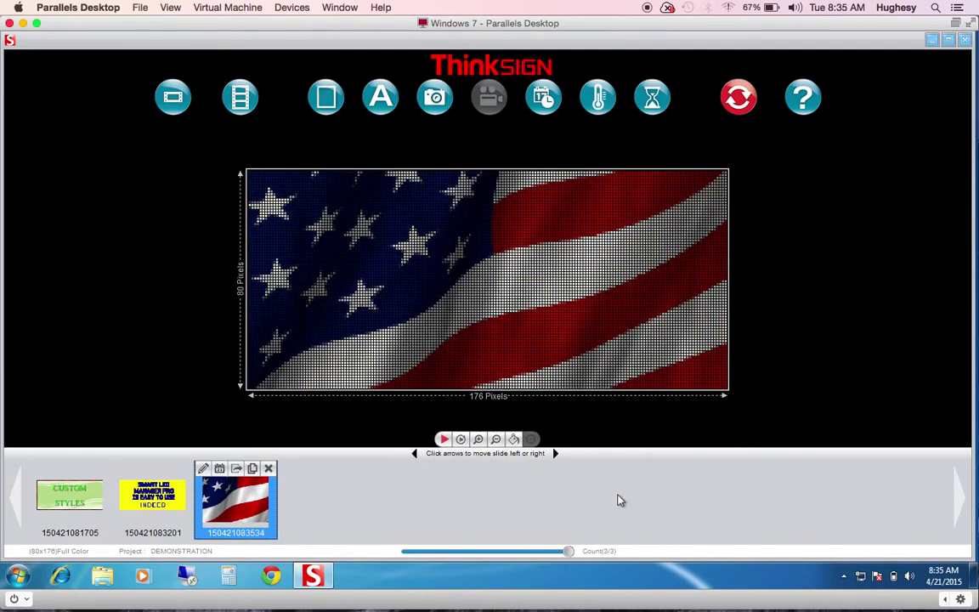
left_click(445, 438)
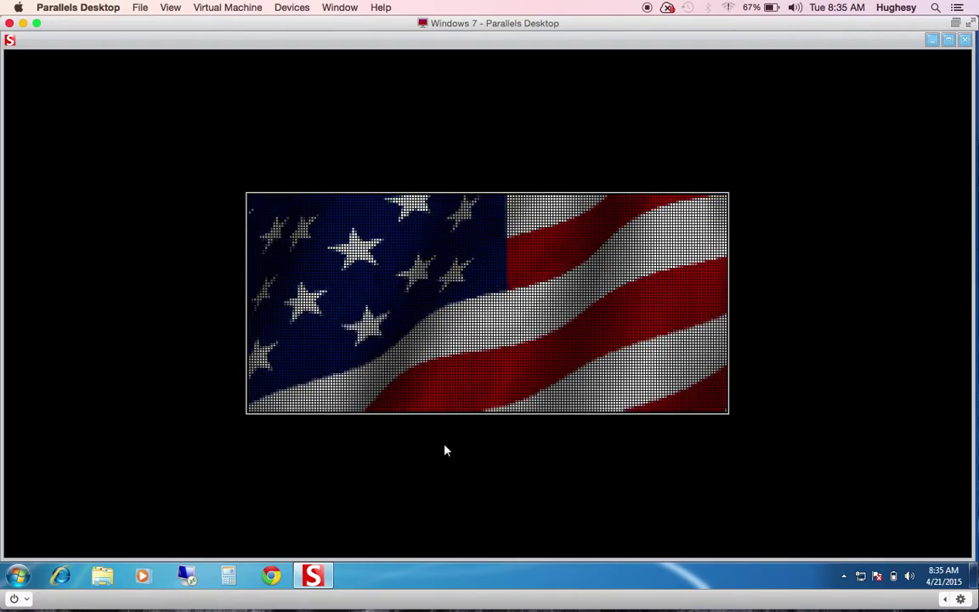
left_click(446, 453)
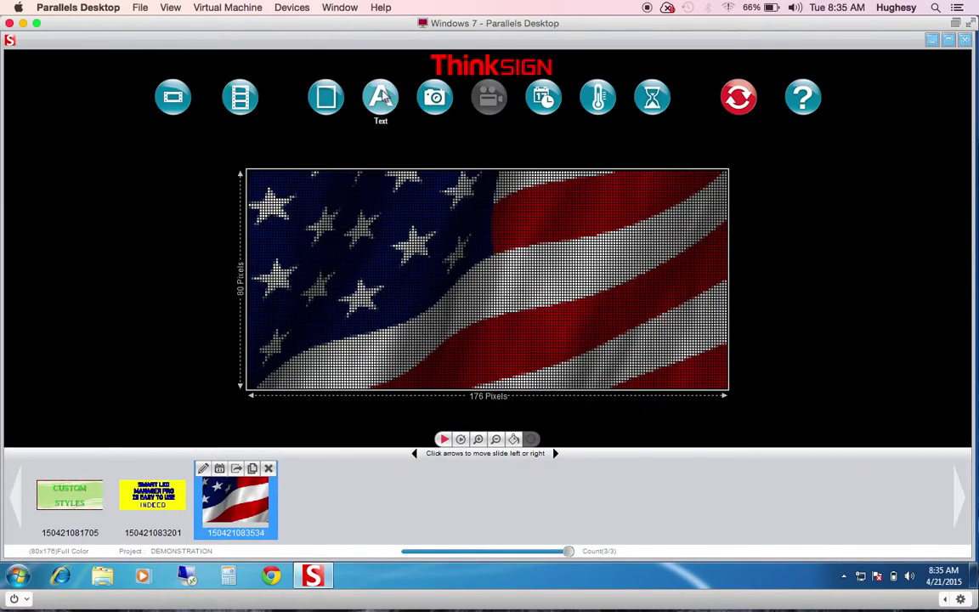
Start a ThinkSign Fonts text for the flag slide, using the third font in the list at size 12
left_click(379, 96)
left_click(384, 312)
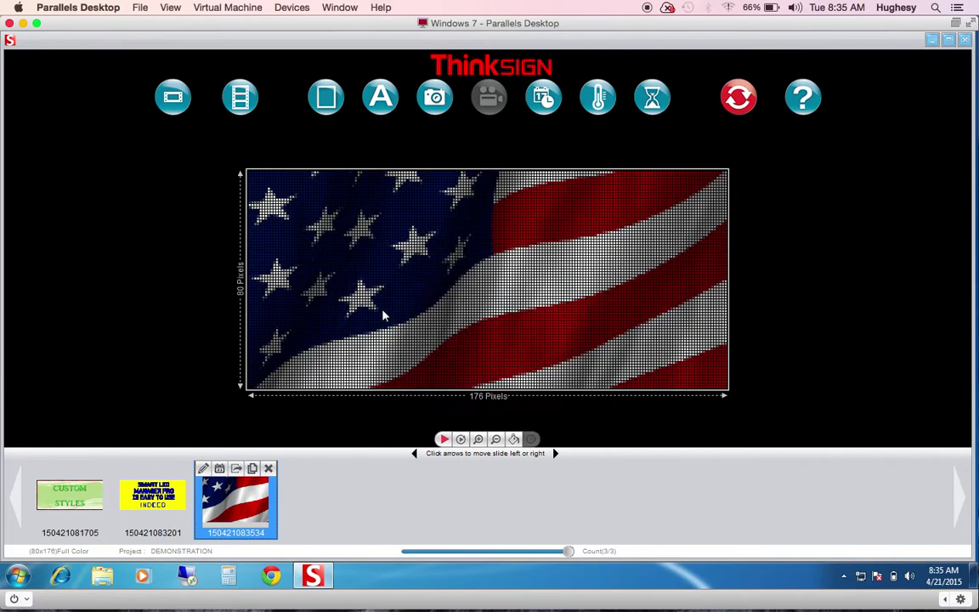
left_click(32, 474)
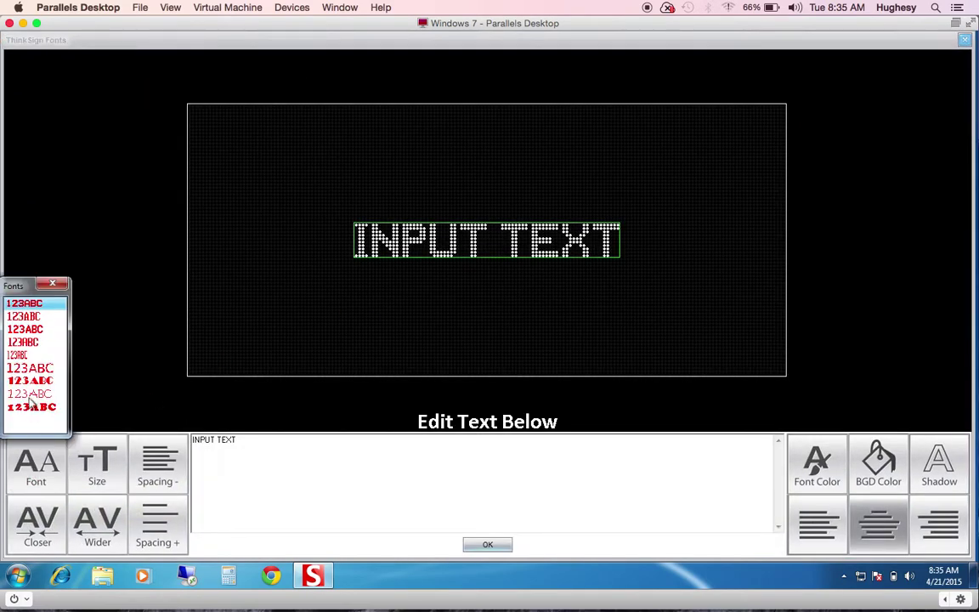
left_click(34, 329)
left_click(53, 283)
left_click(95, 461)
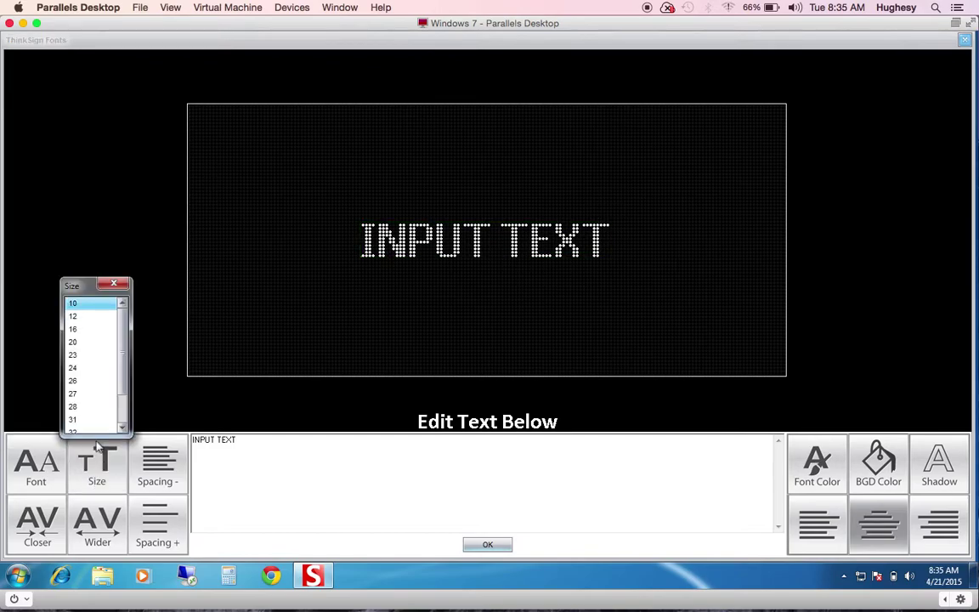
left_click(76, 316)
left_click(115, 287)
Replace the placeholder text with the three lines GOD, BLESS and THE USA!
left_click_drag(259, 443, 146, 438)
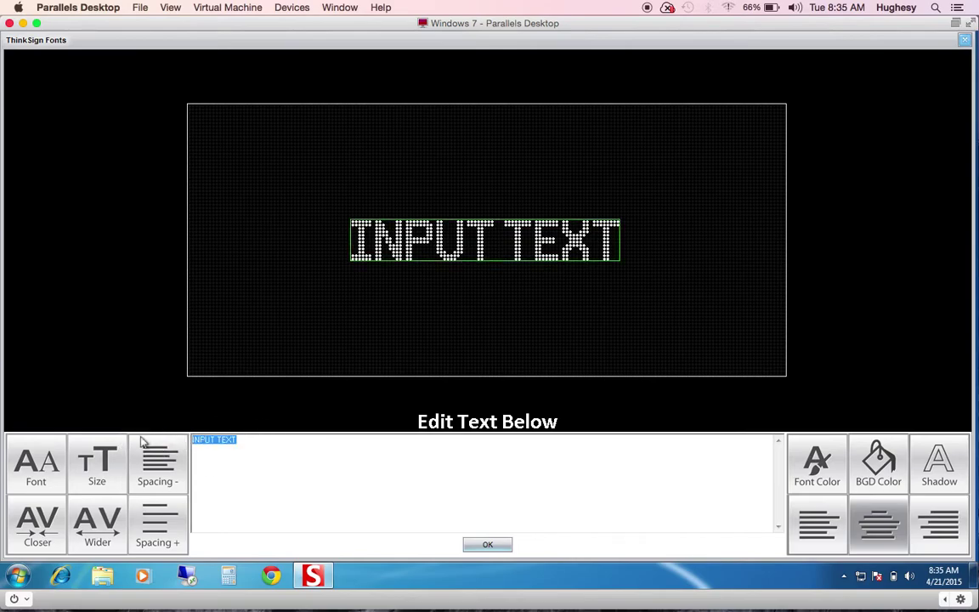
type("GOD")
key("Return")
type("BLESS")
key("Return")
type("THE USA!")
Widen the letter spacing, increase the line spacing by two increments and right-align the three lines
left_click(99, 545)
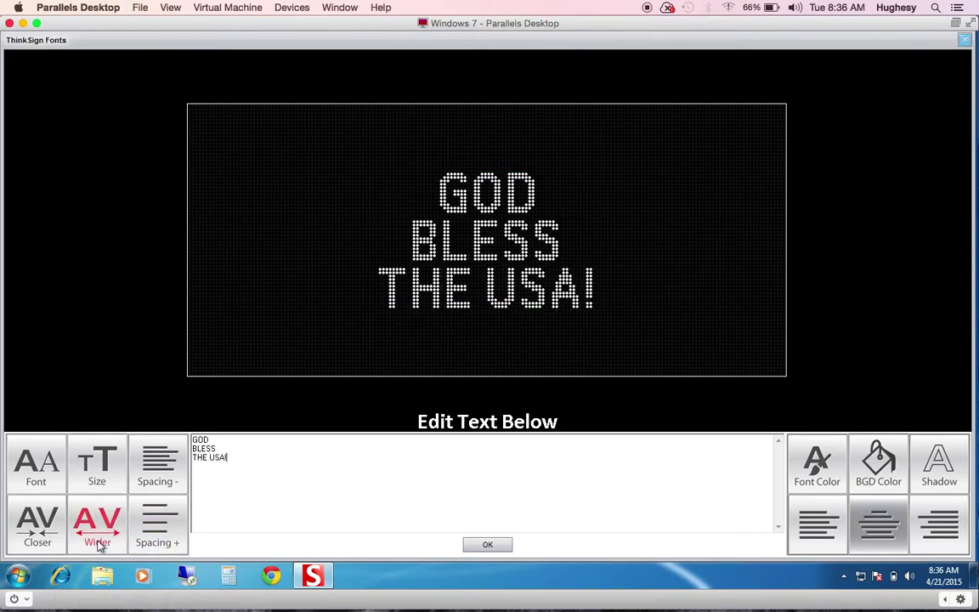
left_click(167, 535)
left_click(168, 535)
left_click(937, 535)
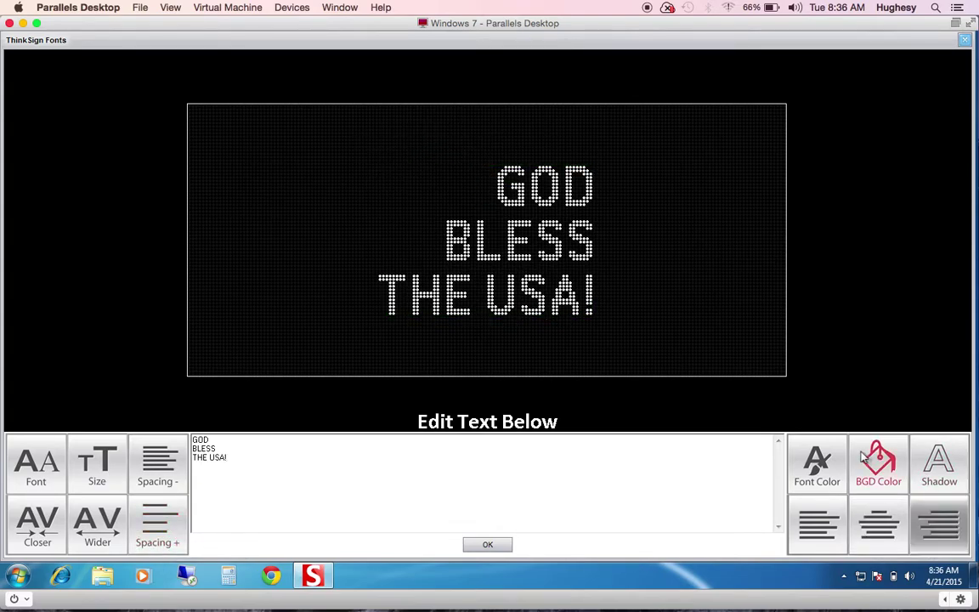
Give the GOD BLESS THE USA! text a black shadow
left_click(937, 463)
left_click(586, 265)
left_click(377, 329)
left_click(571, 434)
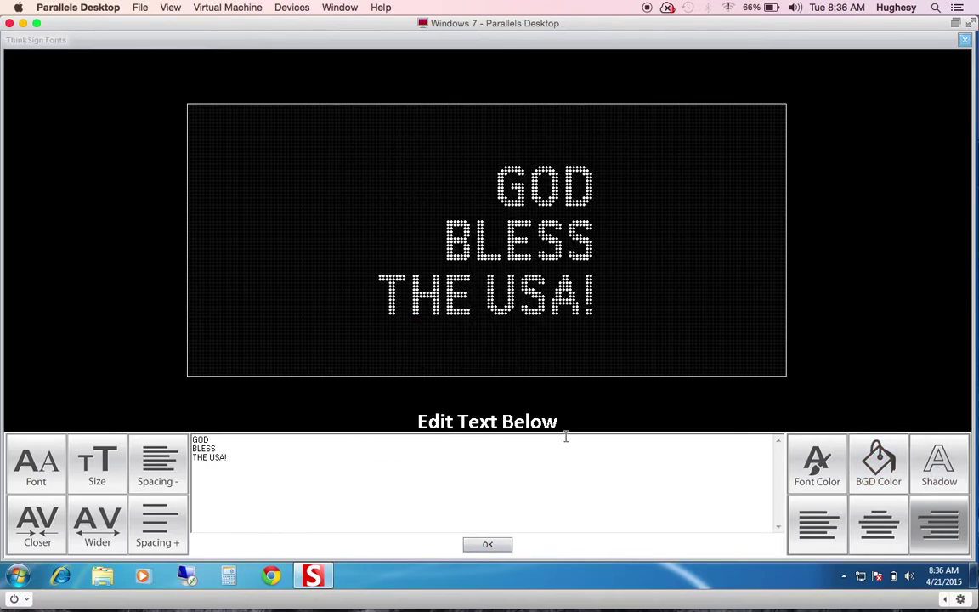
Add the finished text to the flag slide and move it into the slide's lower-right corner
left_click(487, 546)
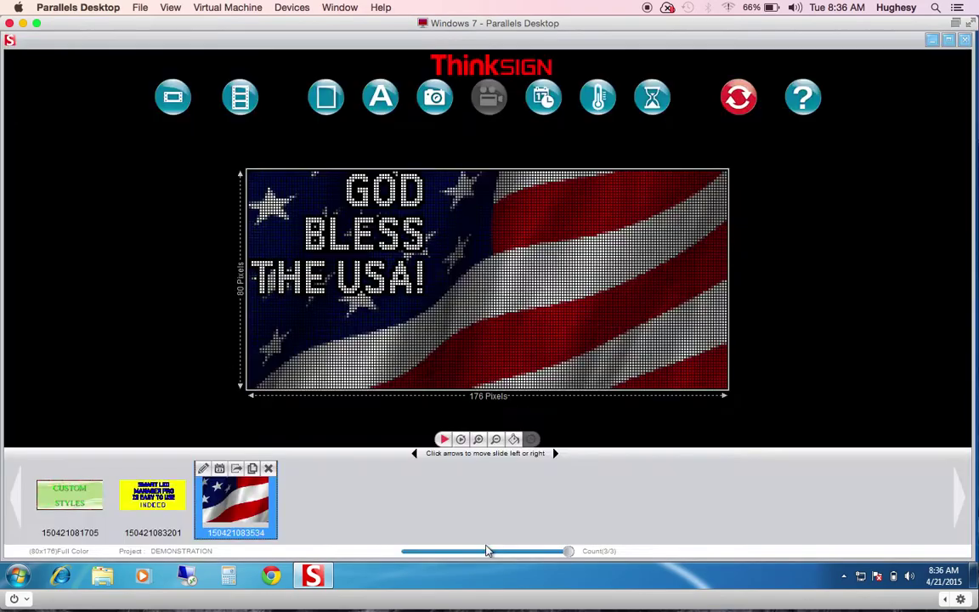
left_click_drag(363, 285, 580, 340)
left_click_drag(540, 299, 616, 326)
Set the text's play mode to Auto and make its play speed somewhat faster
left_click(584, 249)
left_click(502, 267)
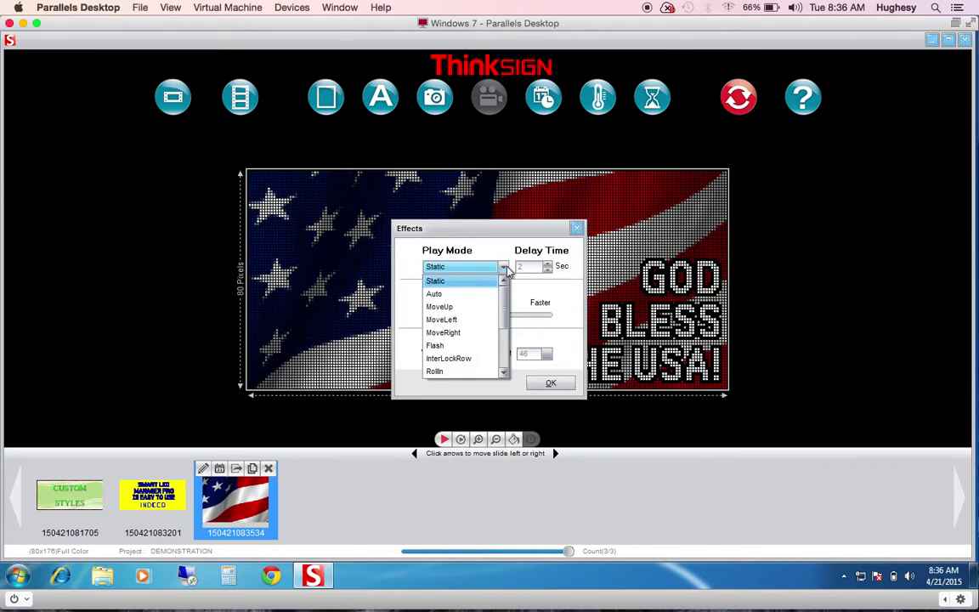
left_click(470, 292)
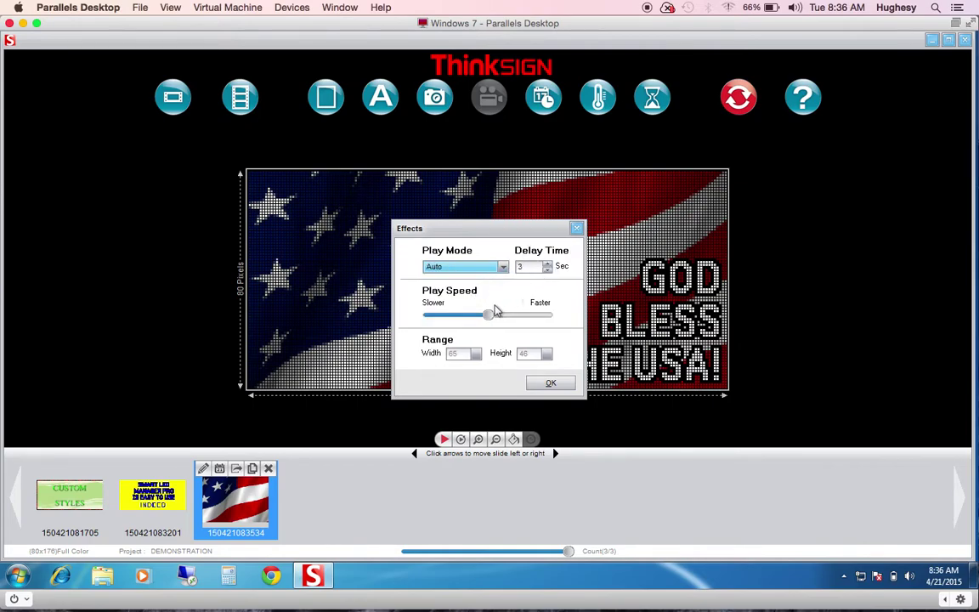
left_click_drag(496, 312, 514, 320)
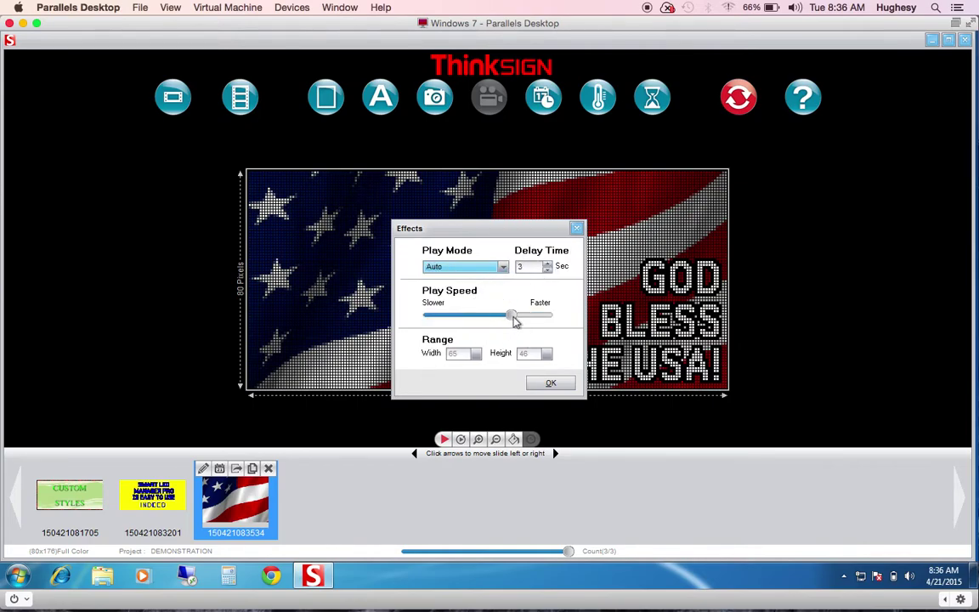
left_click(548, 382)
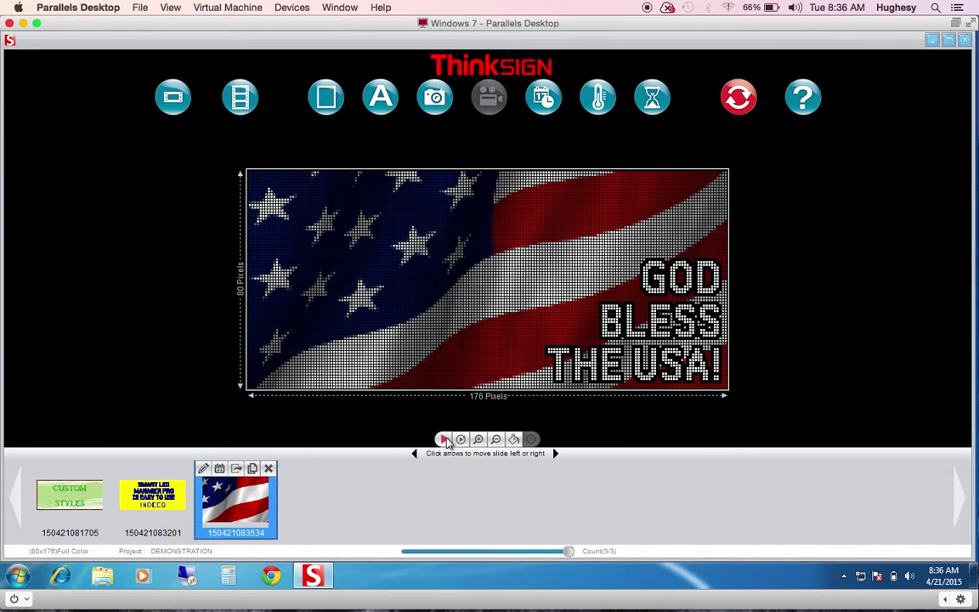
Play a preview of the flag slide with its text
left_click(444, 439)
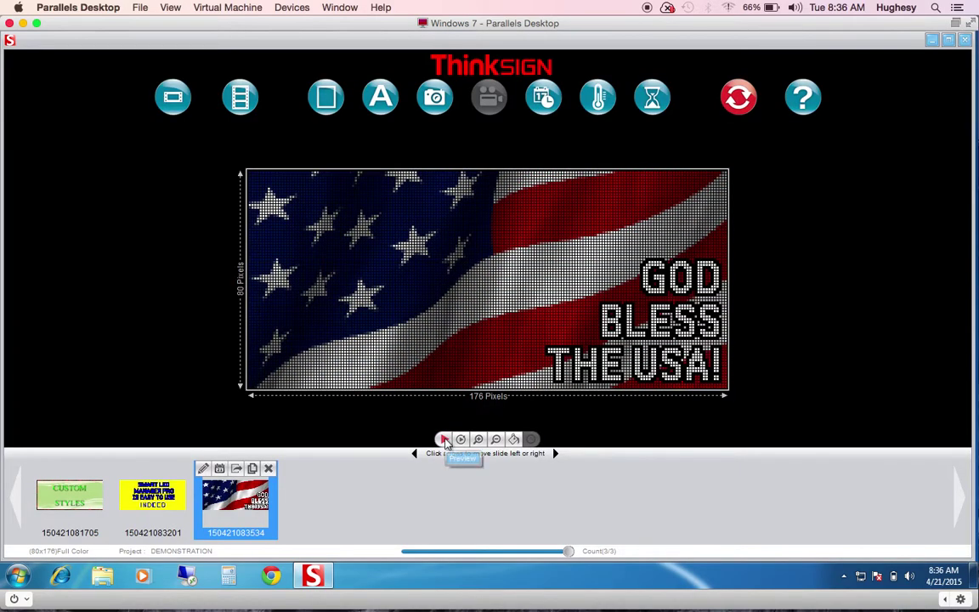
left_click(444, 440)
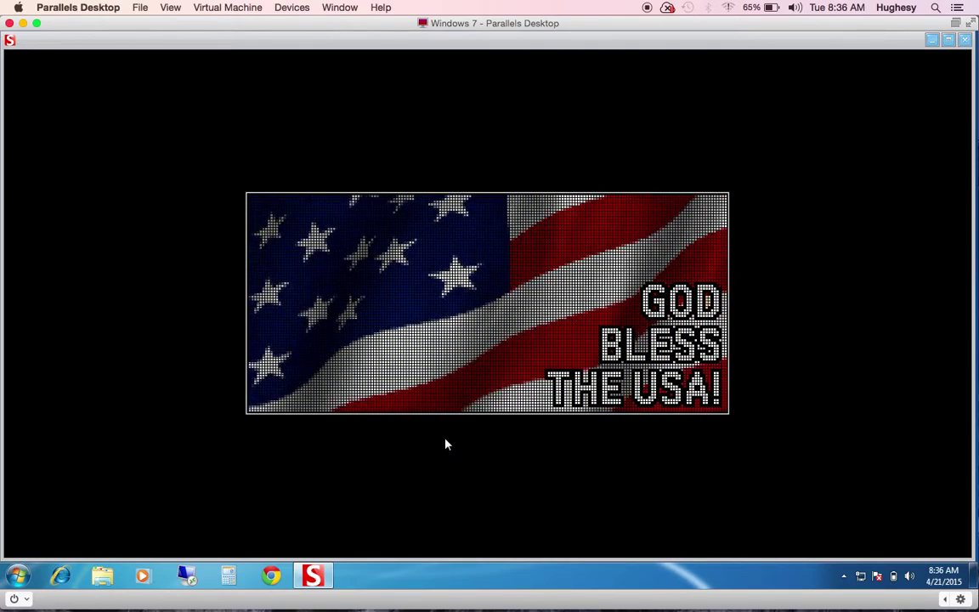
left_click(445, 442)
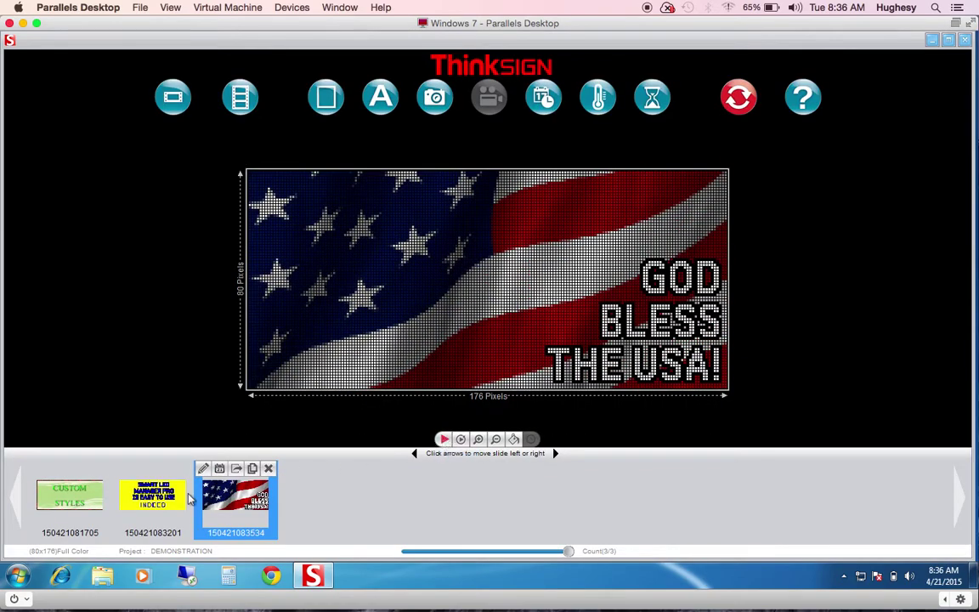
Create a blank new slide and load the bright blue musical-notes picture from the Music category of the still picture library
left_click(180, 110)
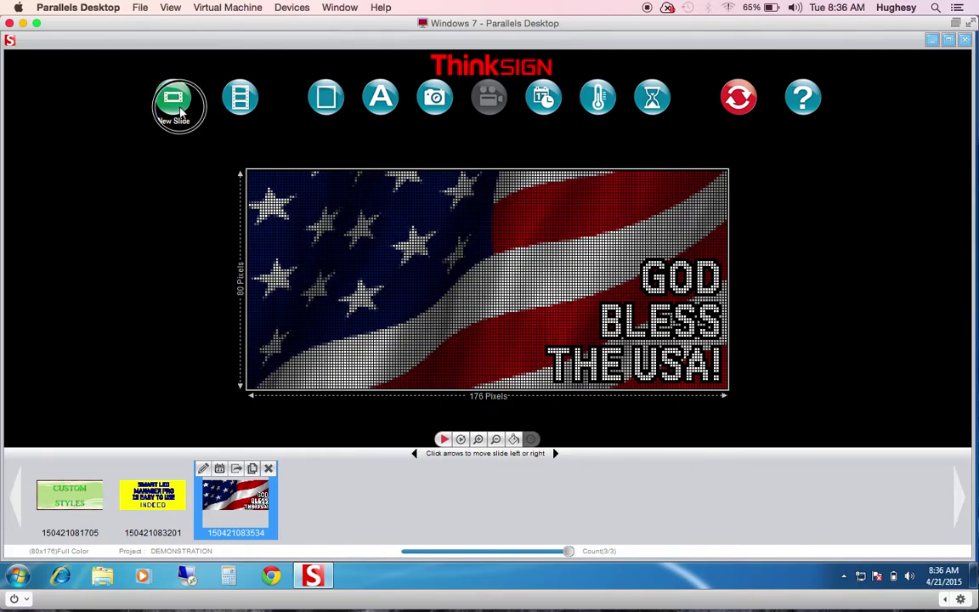
left_click(390, 313)
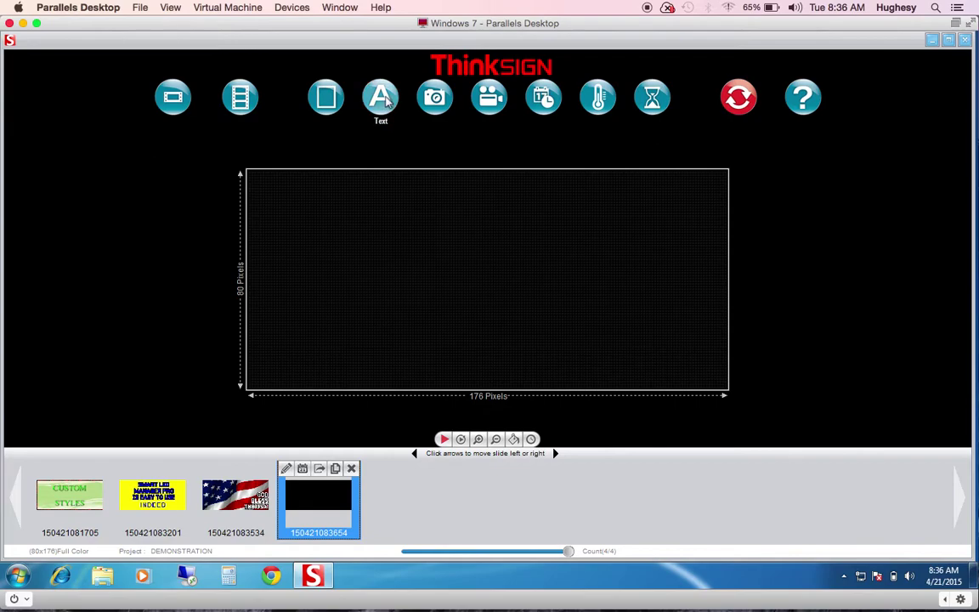
left_click(435, 100)
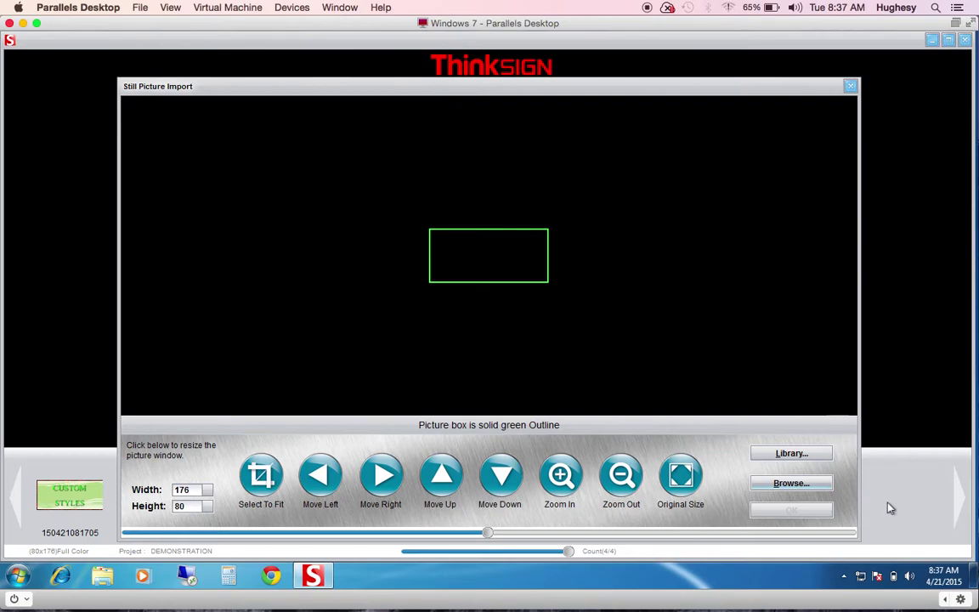
left_click(807, 452)
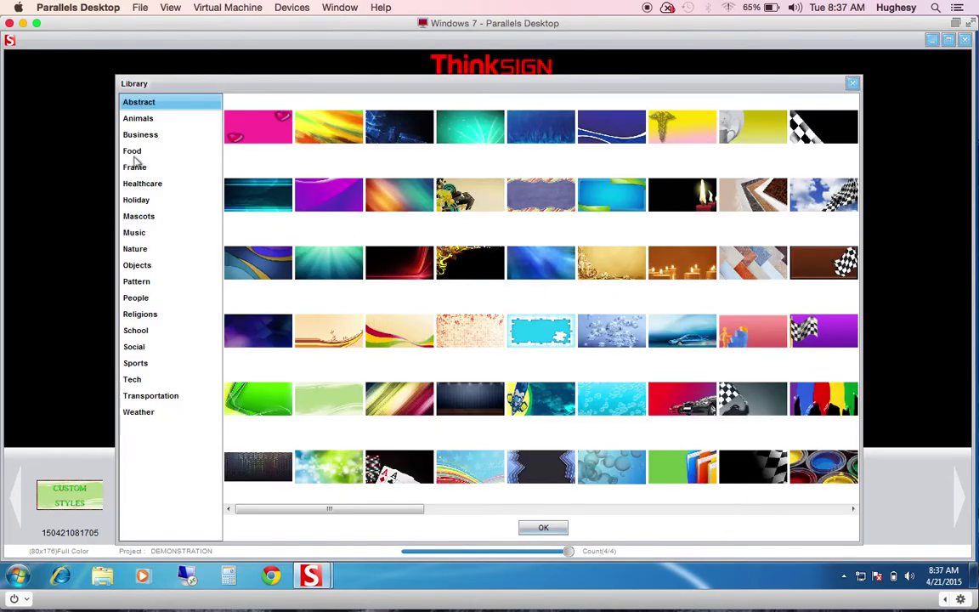
left_click(135, 330)
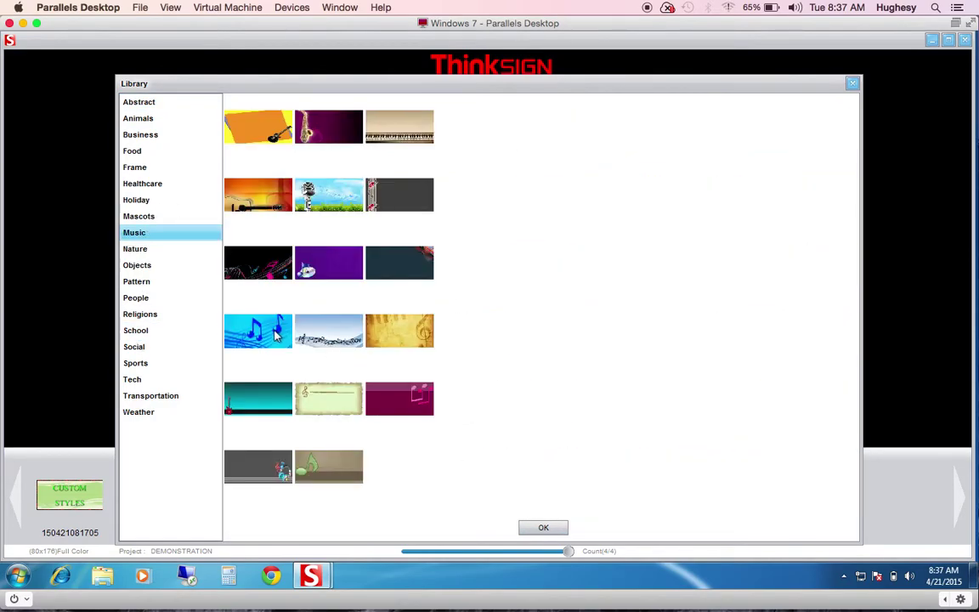
double_click(275, 334)
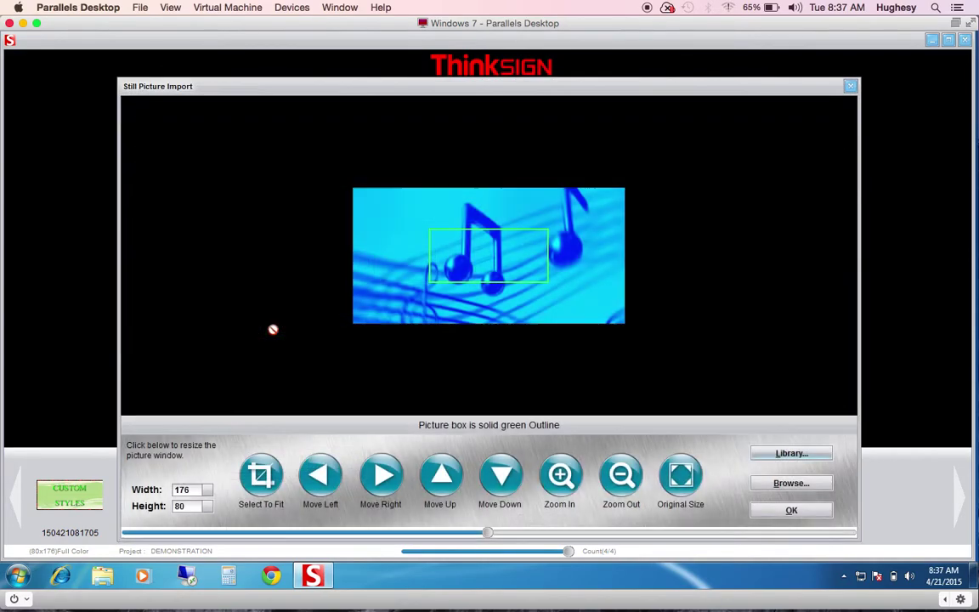
Scale the musical-notes picture down until it just covers the 176 by 80 picture box, and insert it on the slide
left_click(261, 478)
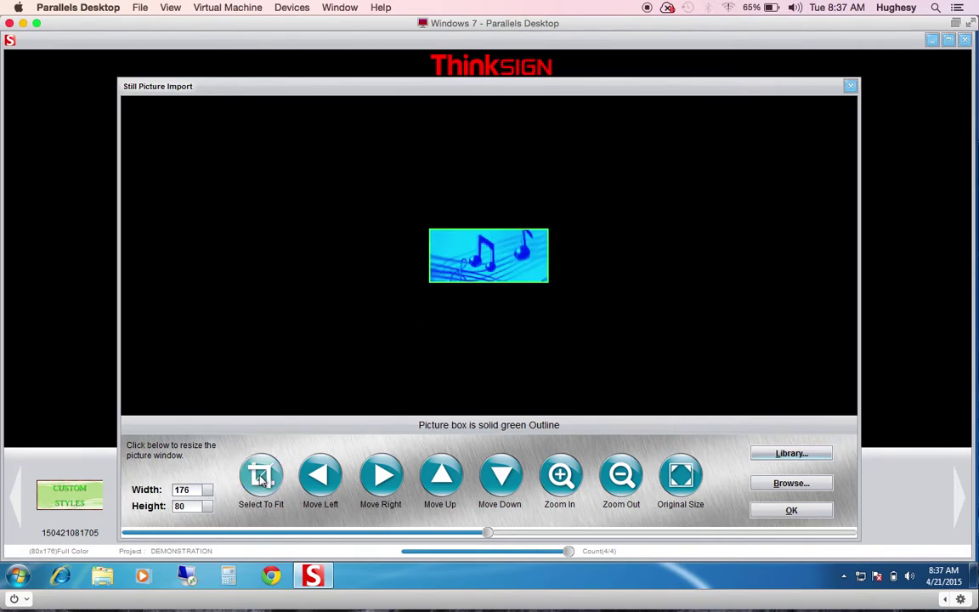
left_click(681, 480)
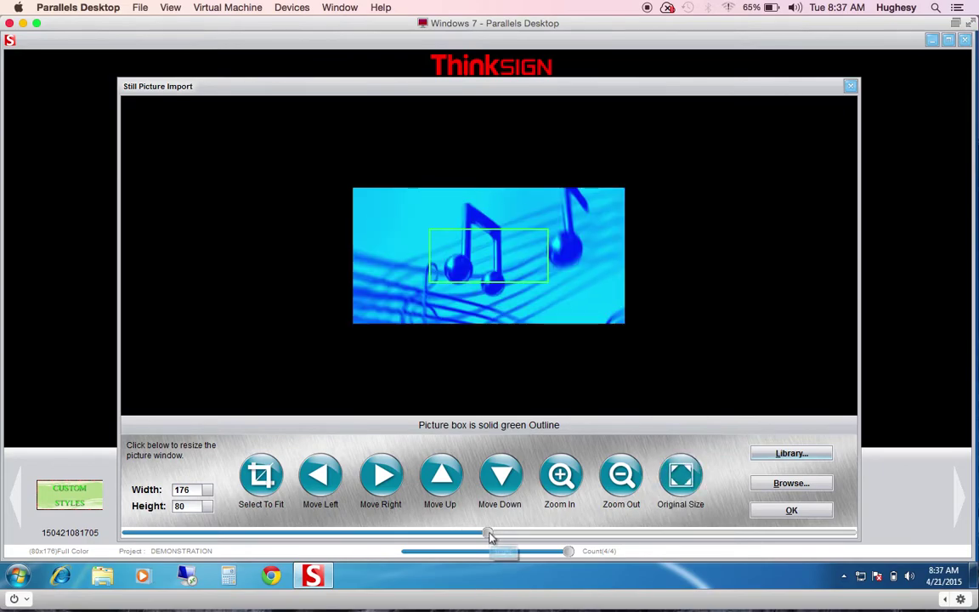
left_click_drag(488, 536, 293, 556)
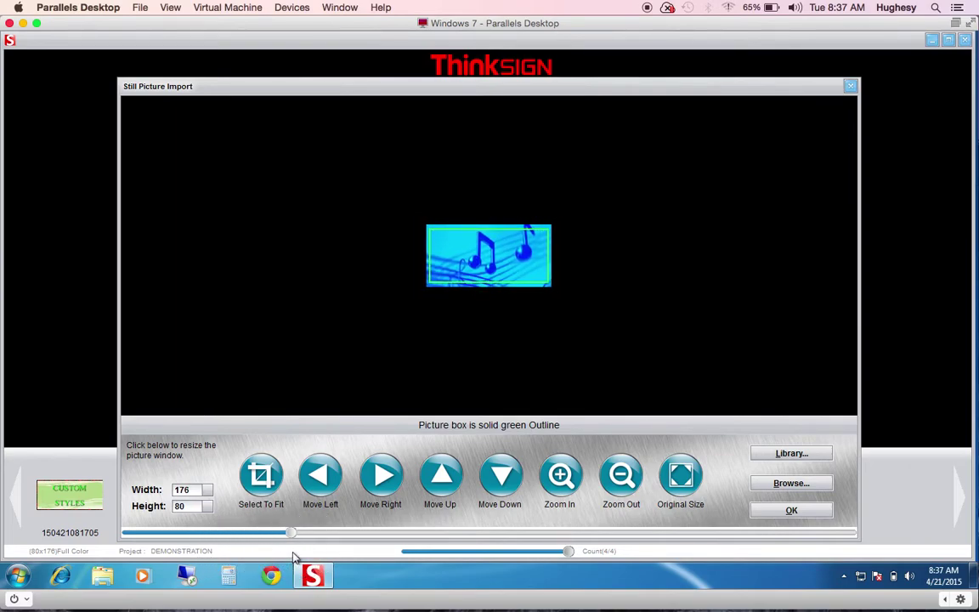
left_click(792, 512)
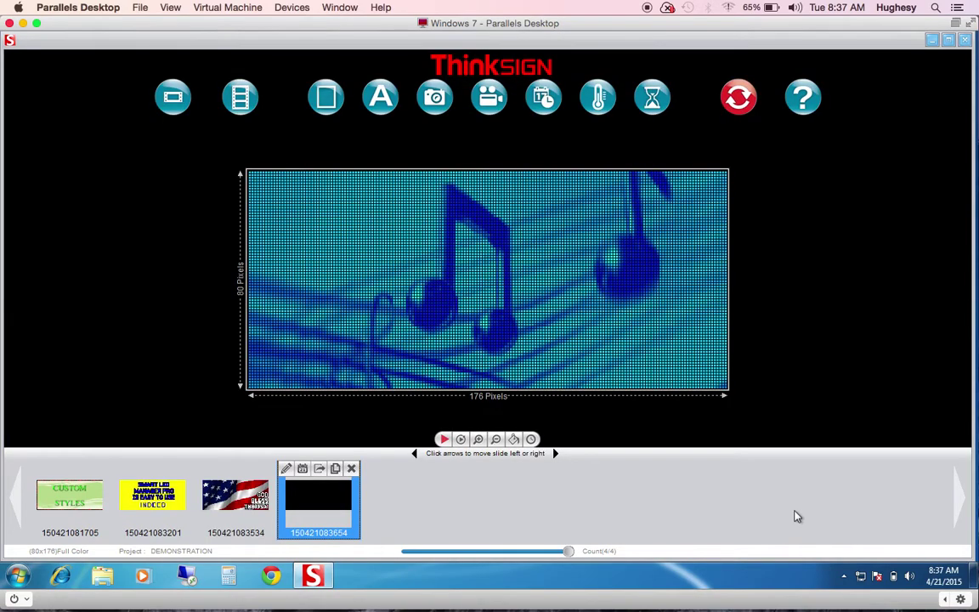
Add ThinkSign Fonts text to the music slide with the lines SCHOOL, MUSICAL, TONIGHT, a blank line, and 7:00 PM
left_click(379, 98)
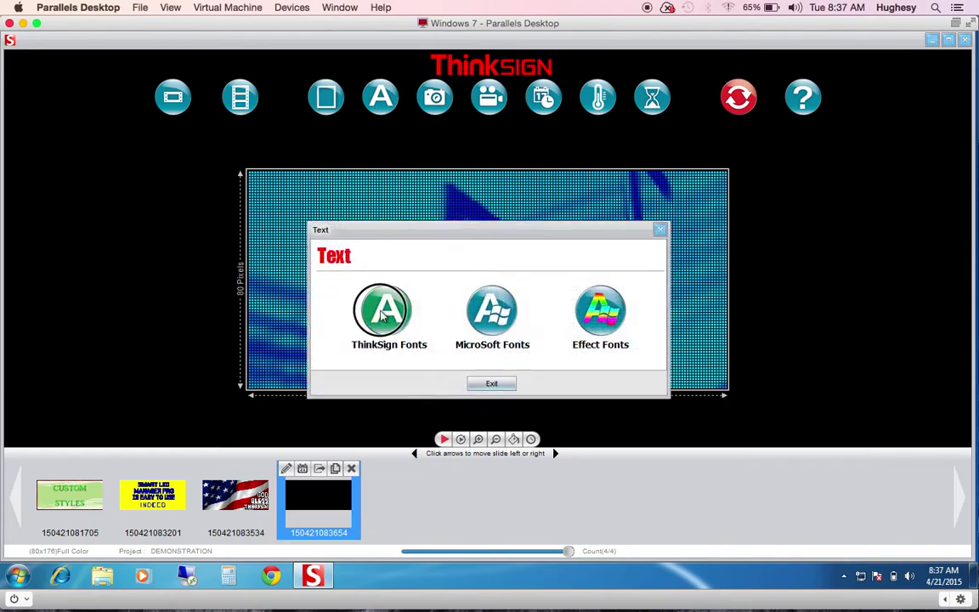
left_click(383, 312)
left_click(249, 448)
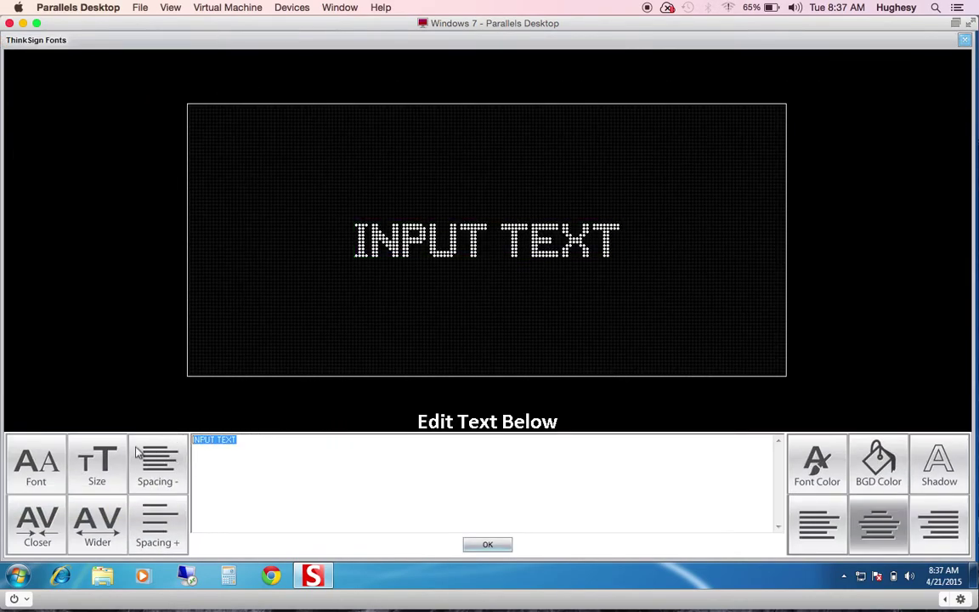
type("SCHOOL")
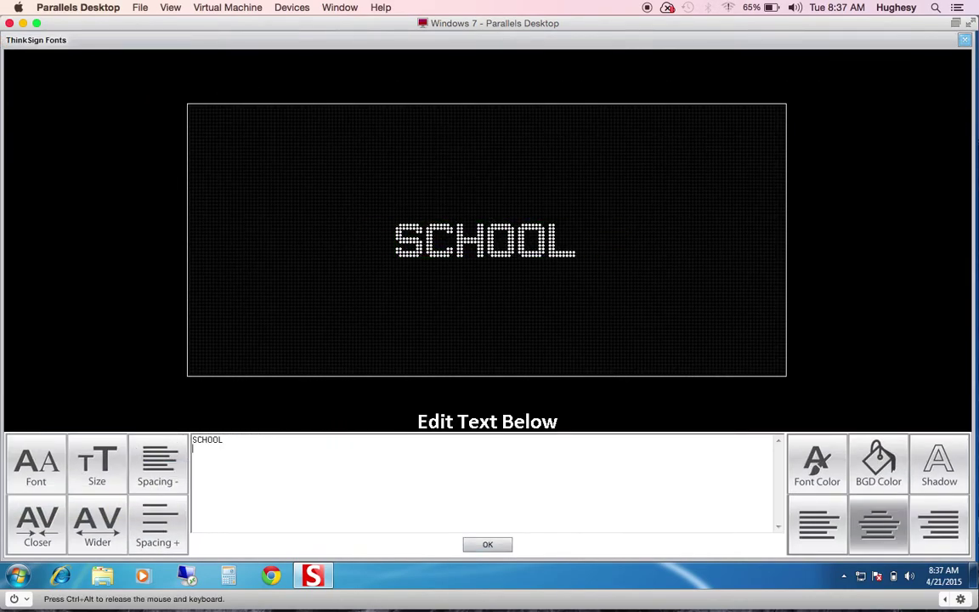
key("Return")
type("MUSICAL")
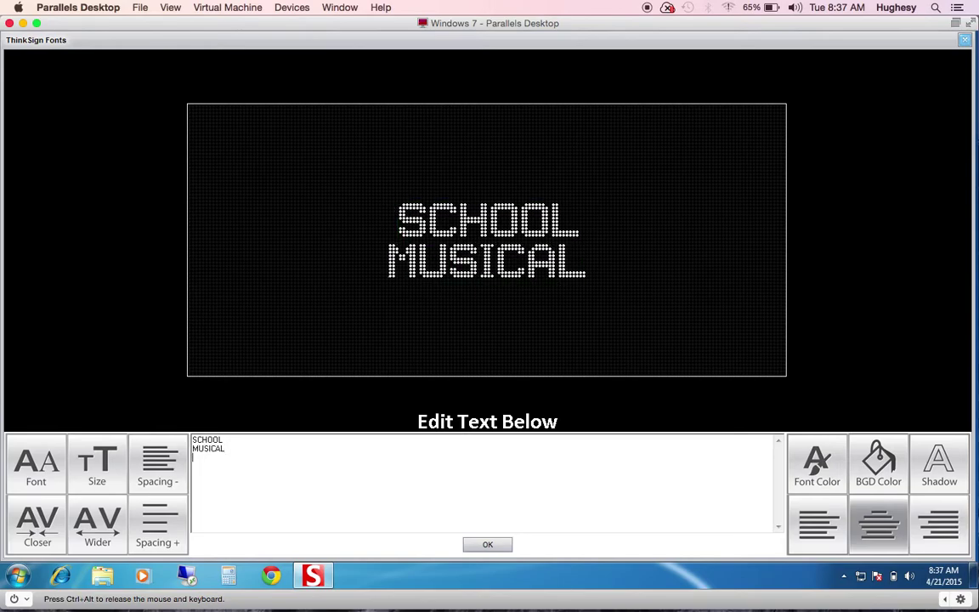
key("Return")
type("TONIGHT")
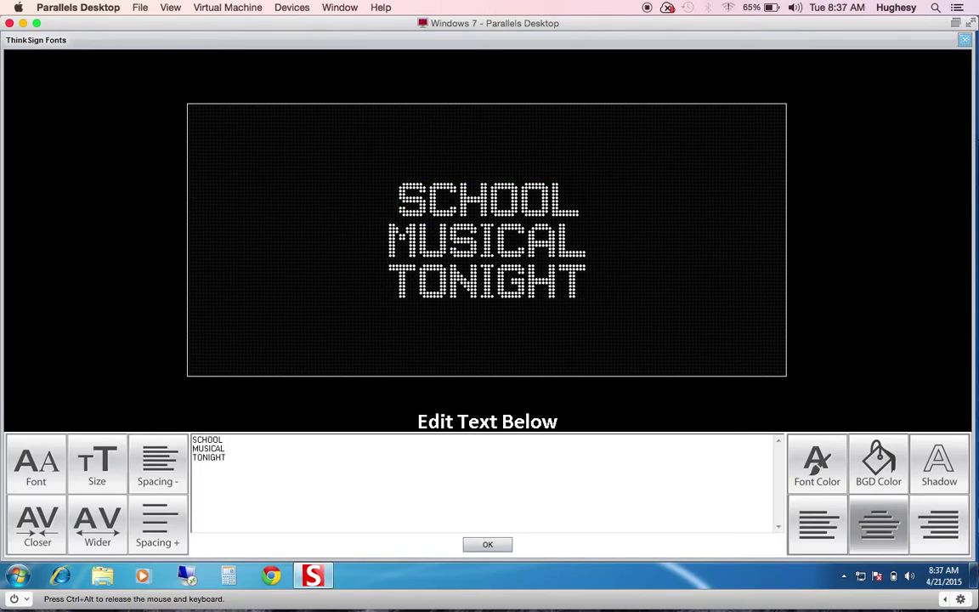
key("Return")
key("Return")
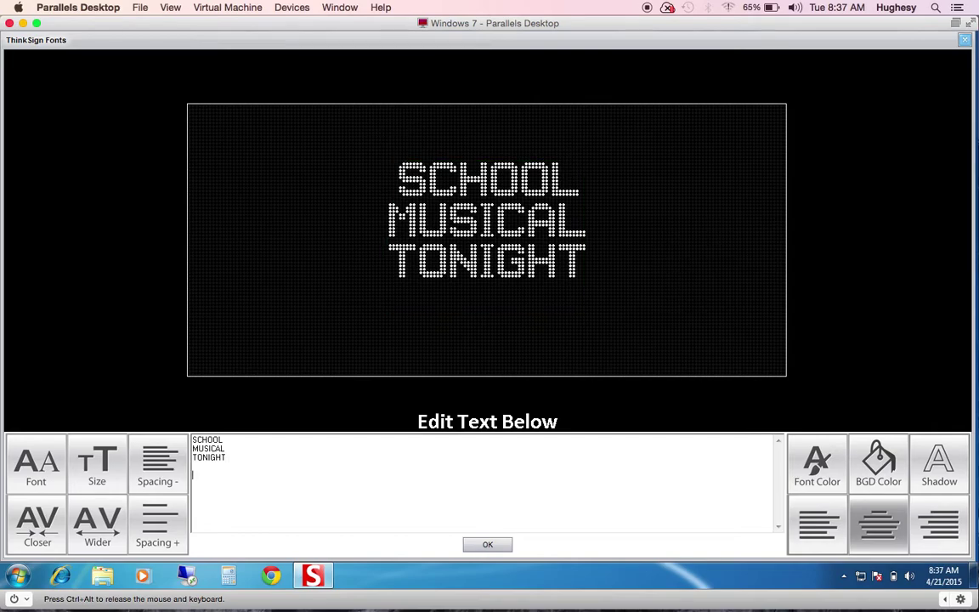
type("7:00 PM")
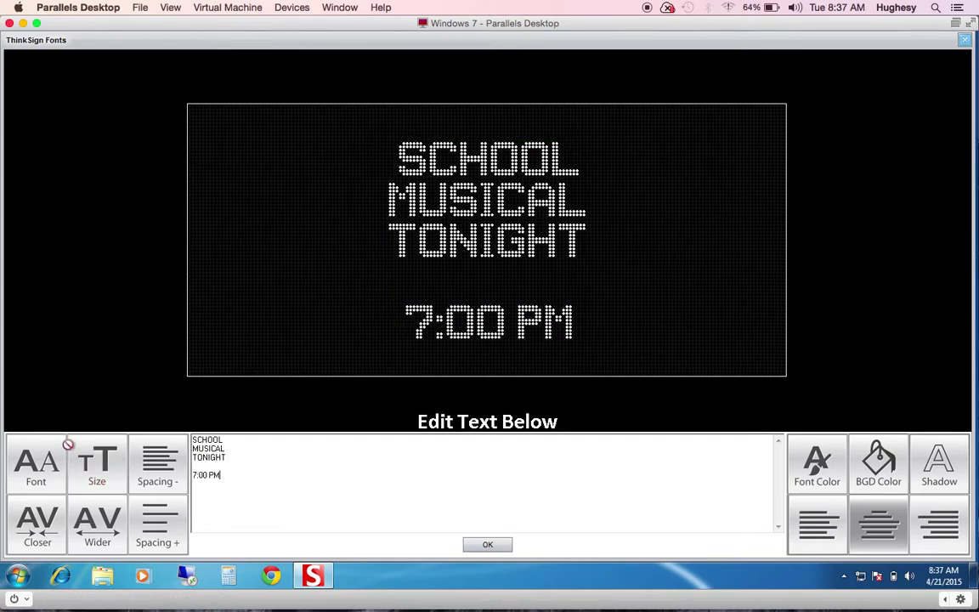
Try size 15 for the school musical text, and settle on size 12
left_click(98, 475)
left_click(81, 367)
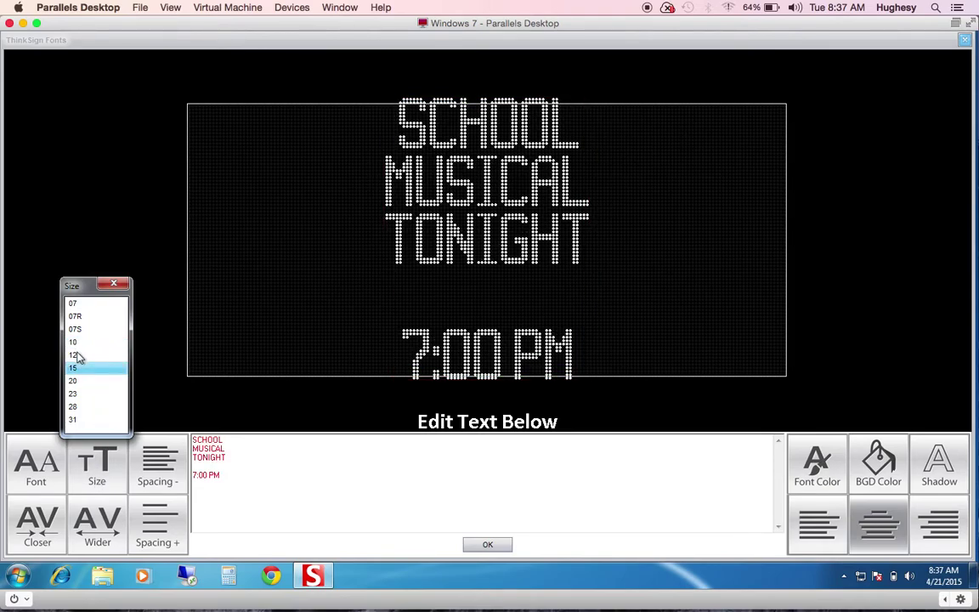
left_click(76, 355)
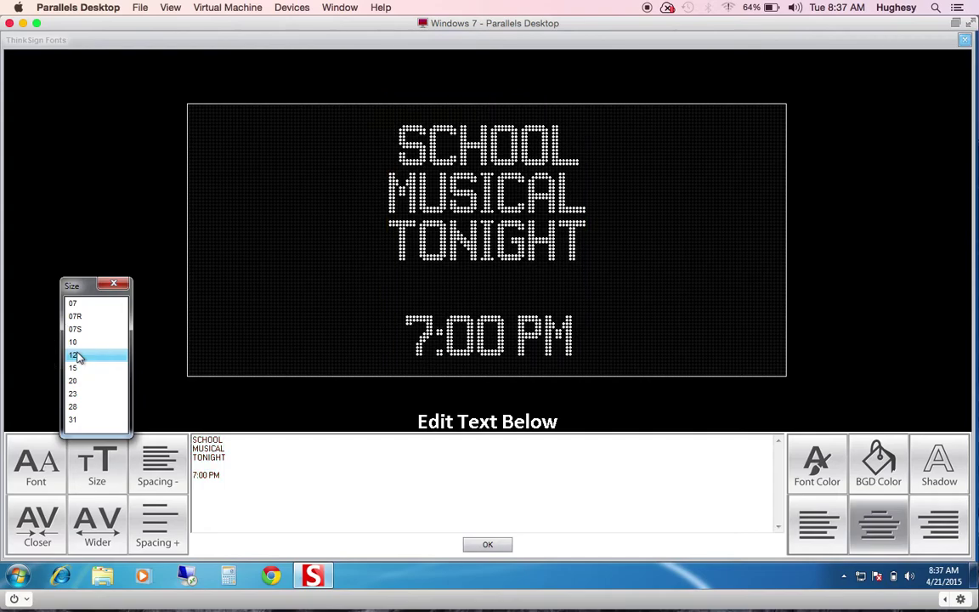
left_click(113, 283)
Widen the text's letter spacing by two steps, increase its line spacing by two steps, and place it on the slide
left_click(98, 522)
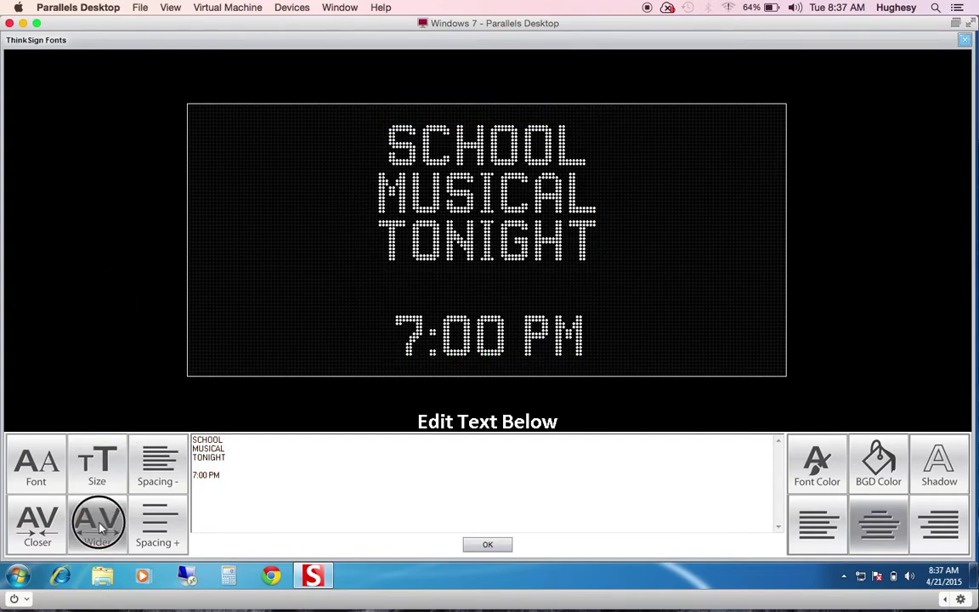
left_click(99, 525)
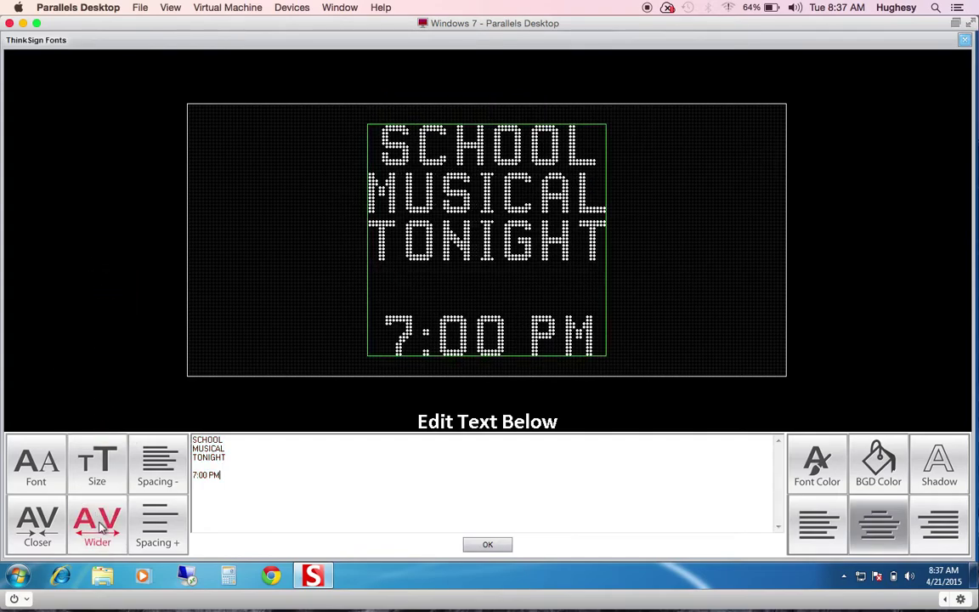
left_click(160, 524)
left_click(160, 524)
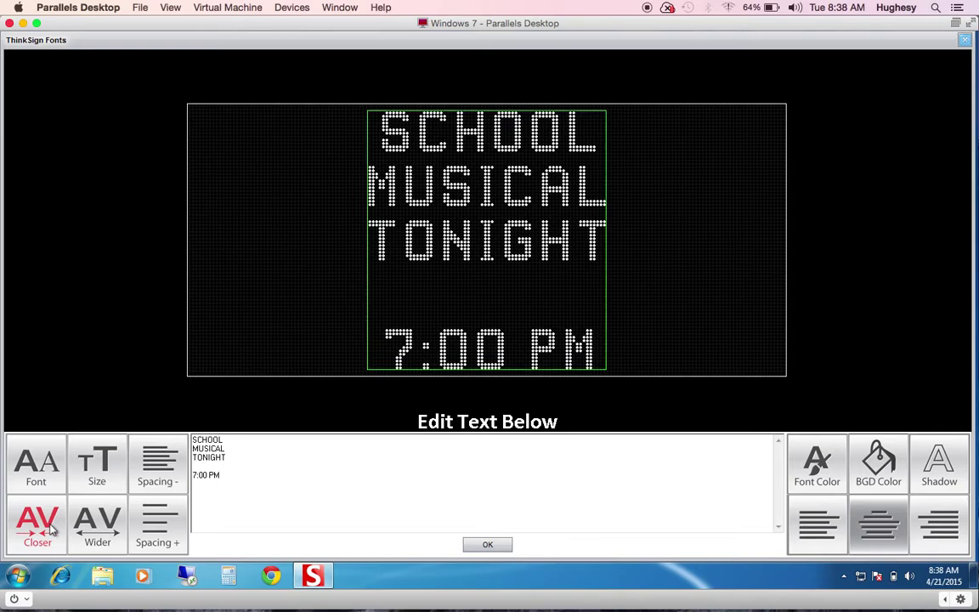
left_click(212, 524)
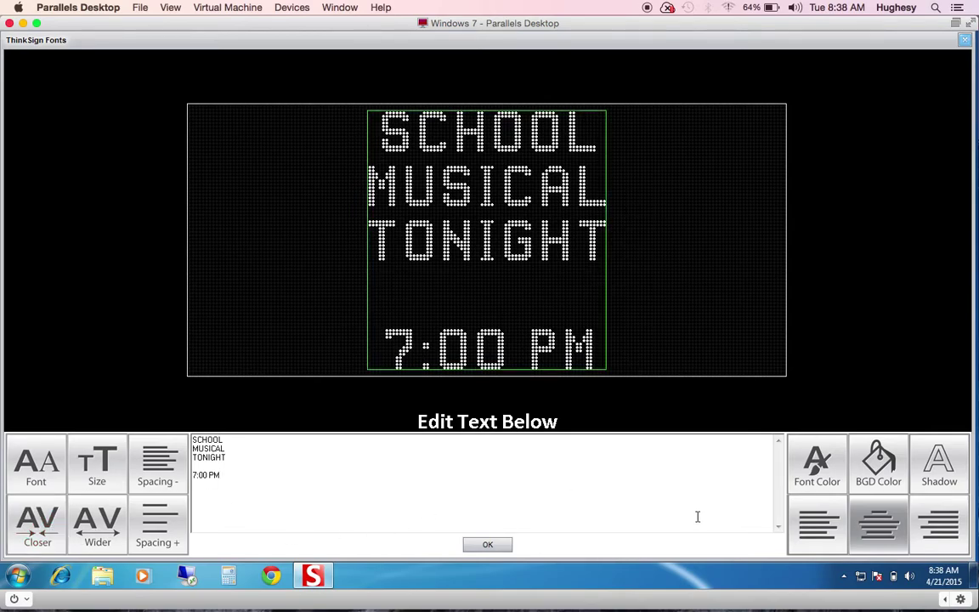
left_click(488, 544)
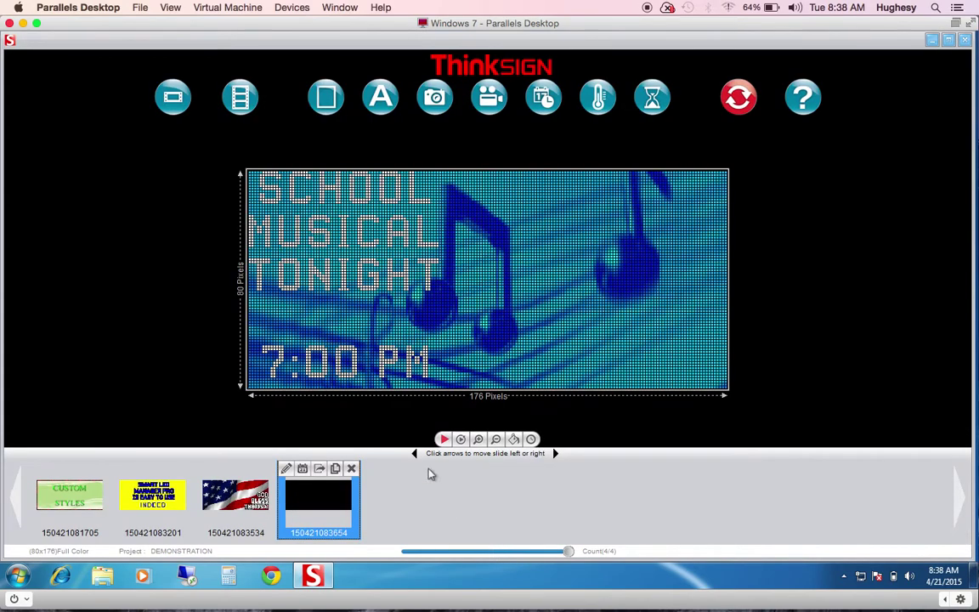
Give the school musical text a black outline shadow on all sides and move it slightly to the right over the picture
double_click(344, 334)
left_click(936, 466)
left_click(585, 257)
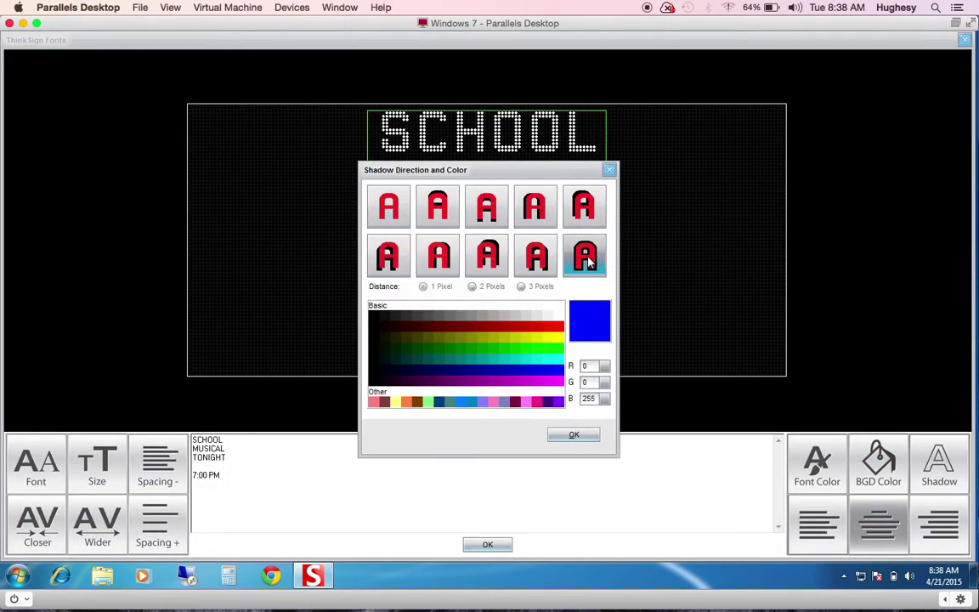
left_click(376, 324)
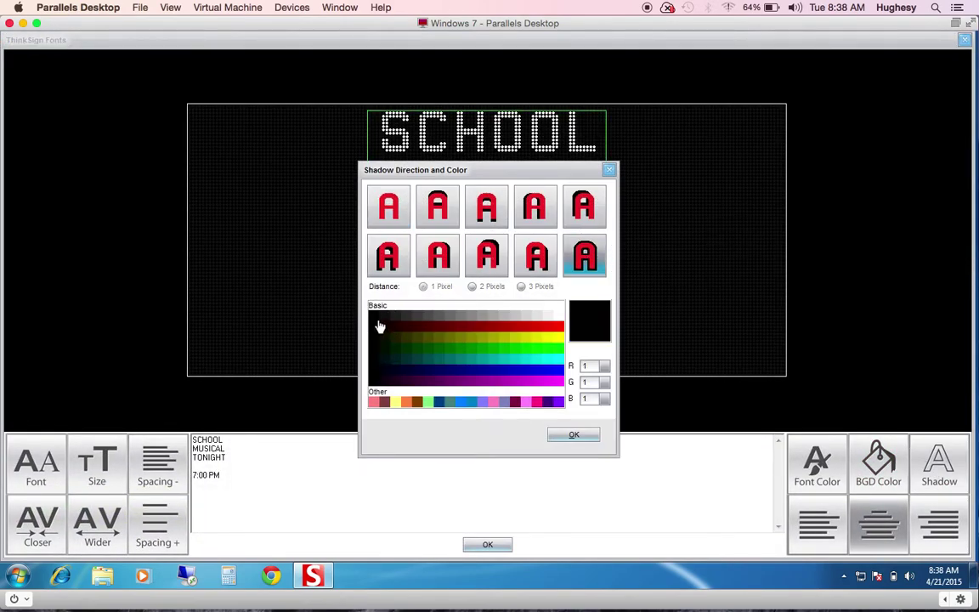
left_click(573, 435)
left_click(487, 545)
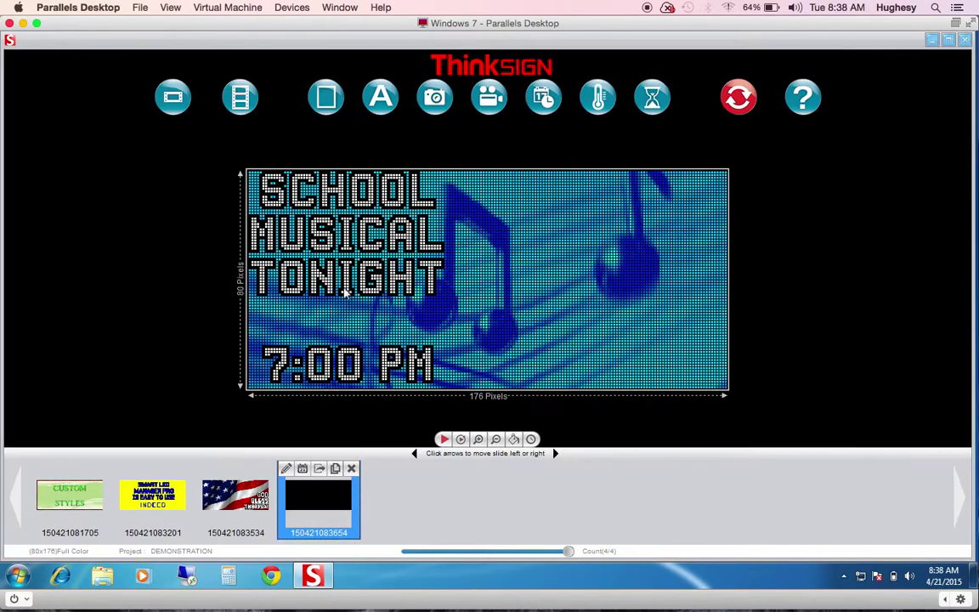
left_click_drag(328, 279, 359, 270)
Choose a play mode for the school musical text in its effects settings, and preview the slide
left_click(318, 163)
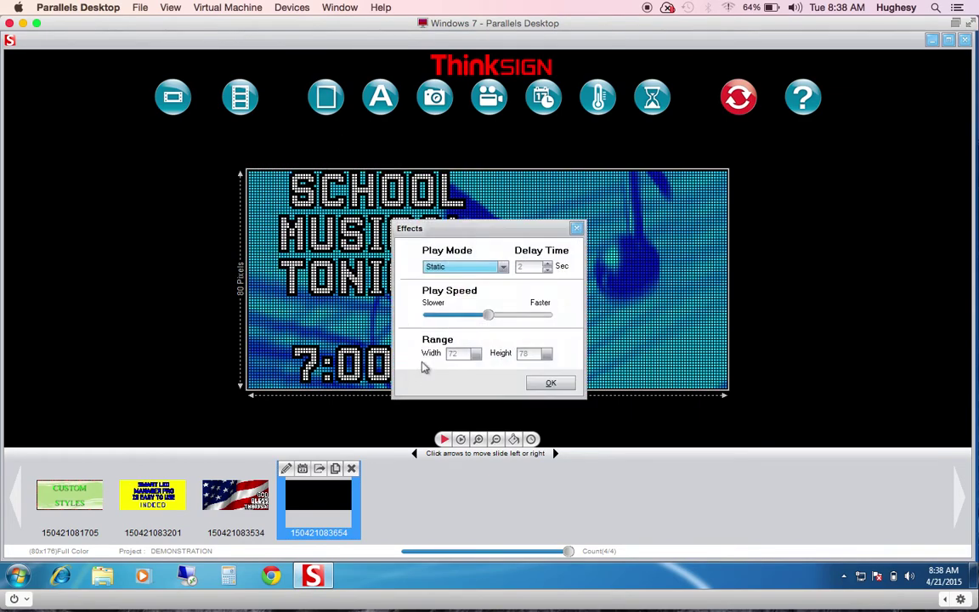
left_click(505, 268)
left_click(478, 290)
left_click(549, 383)
left_click(451, 439)
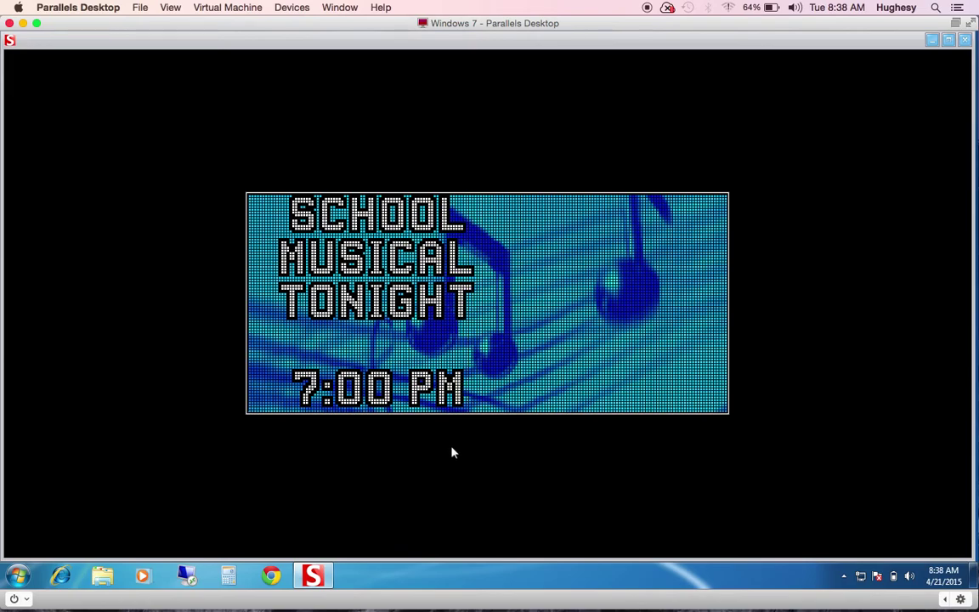
left_click(451, 451)
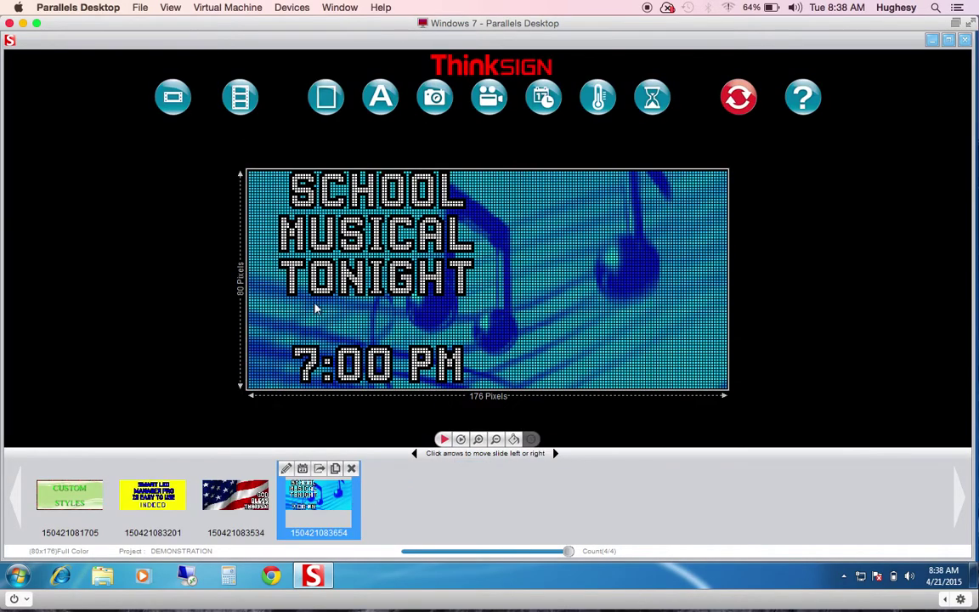
Create a blank slide and insert the red car picture from the computer's libraries, scaled down to just cover the 176 by 80 picture box
left_click(172, 96)
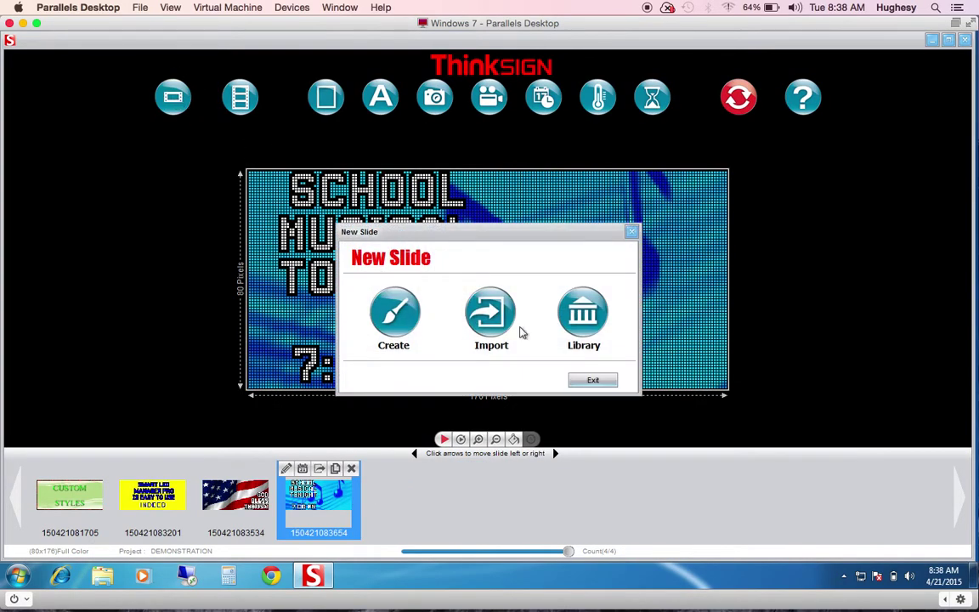
left_click(394, 329)
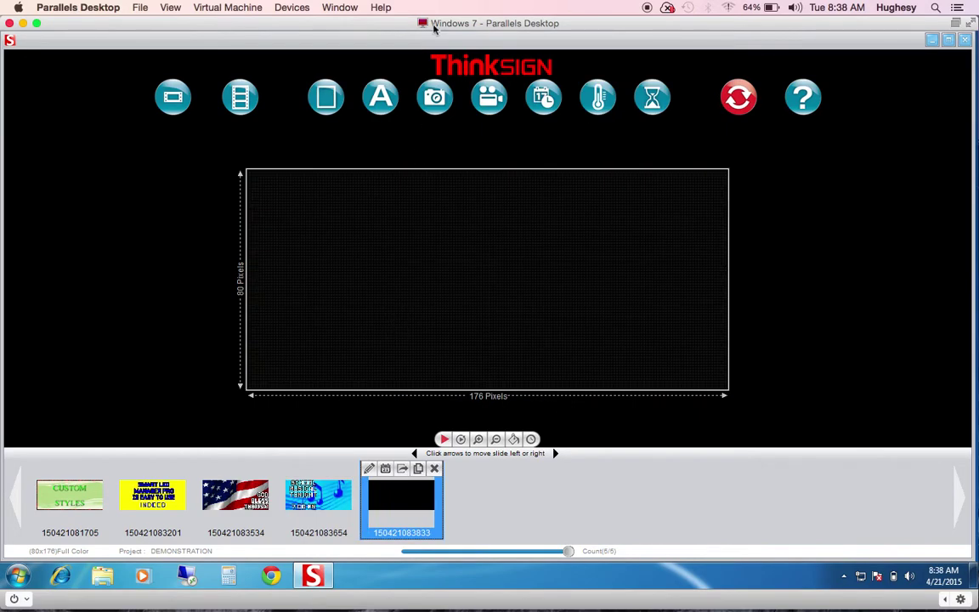
left_click(434, 96)
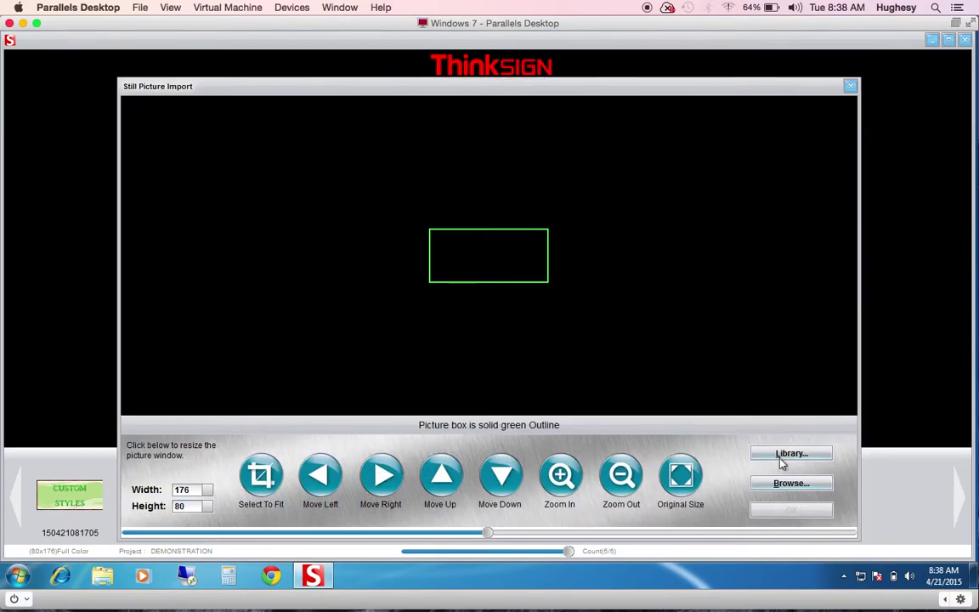
left_click(788, 483)
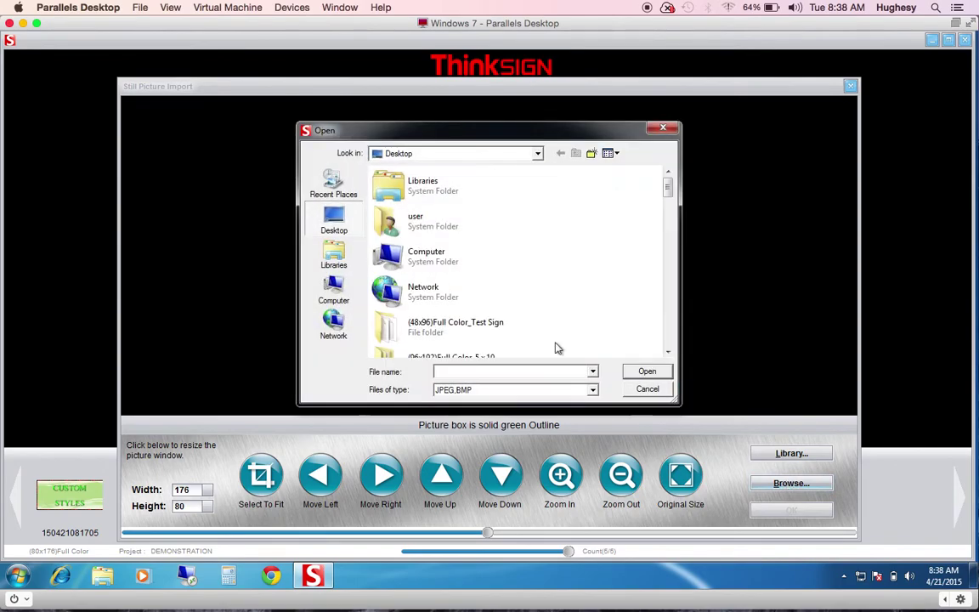
left_click(324, 258)
double_click(415, 218)
double_click(547, 314)
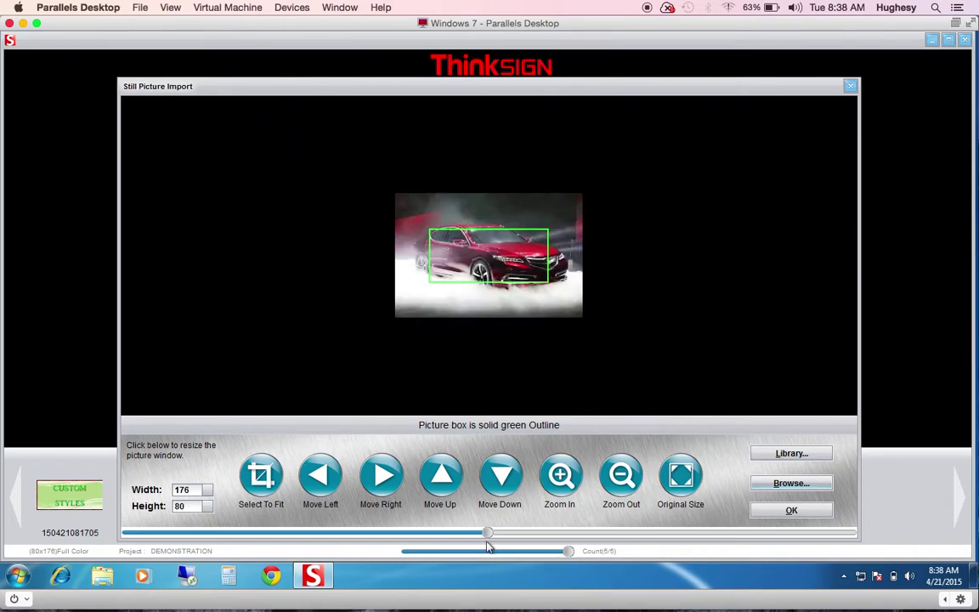
left_click_drag(489, 533, 361, 523)
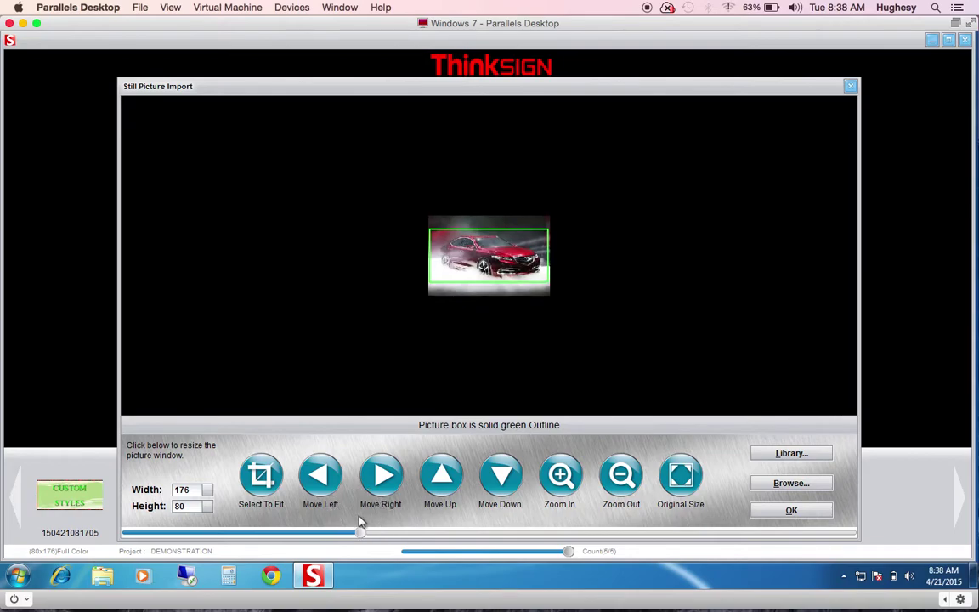
left_click(788, 514)
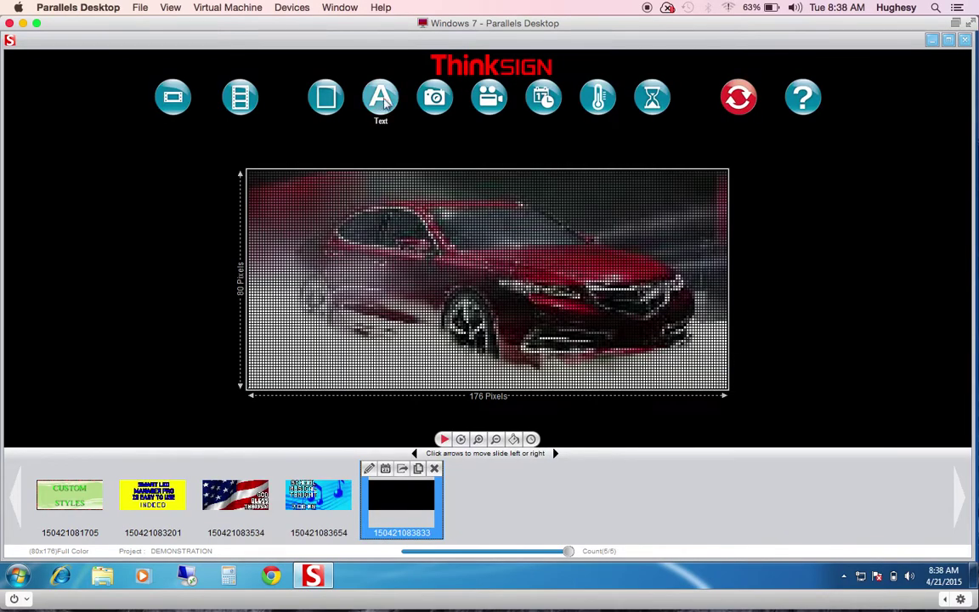
Start a Microsoft Fonts text for the car slide reading HUGE CAR SALE, and select the whole line
left_click(380, 98)
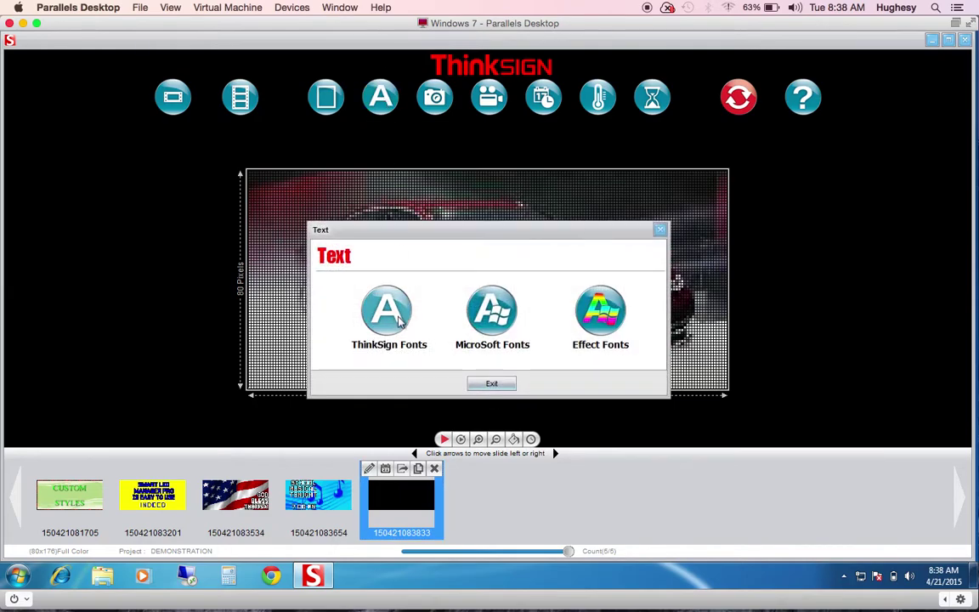
left_click(491, 311)
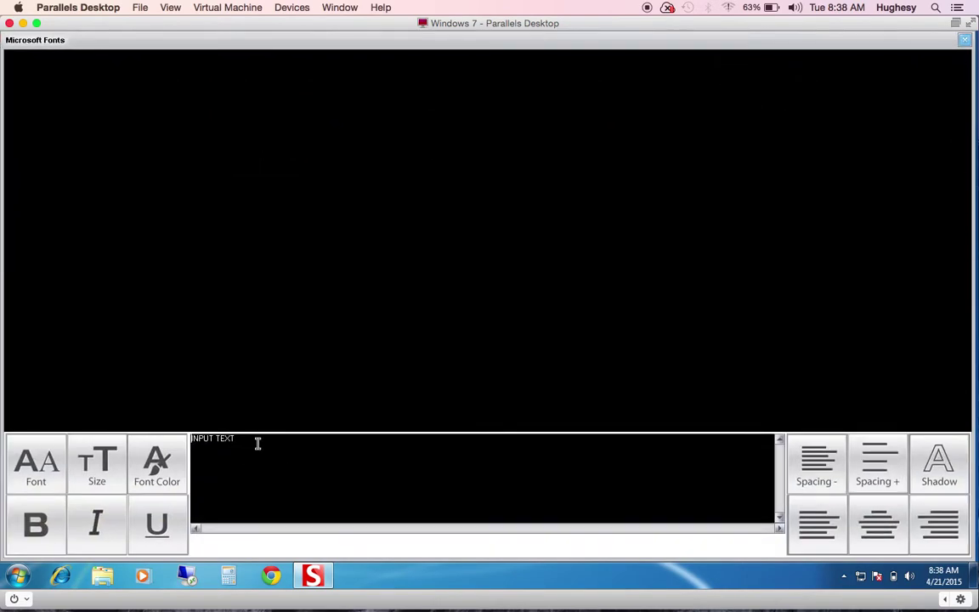
left_click(96, 438)
left_click(219, 434)
key("ctrl+a")
type("HUG")
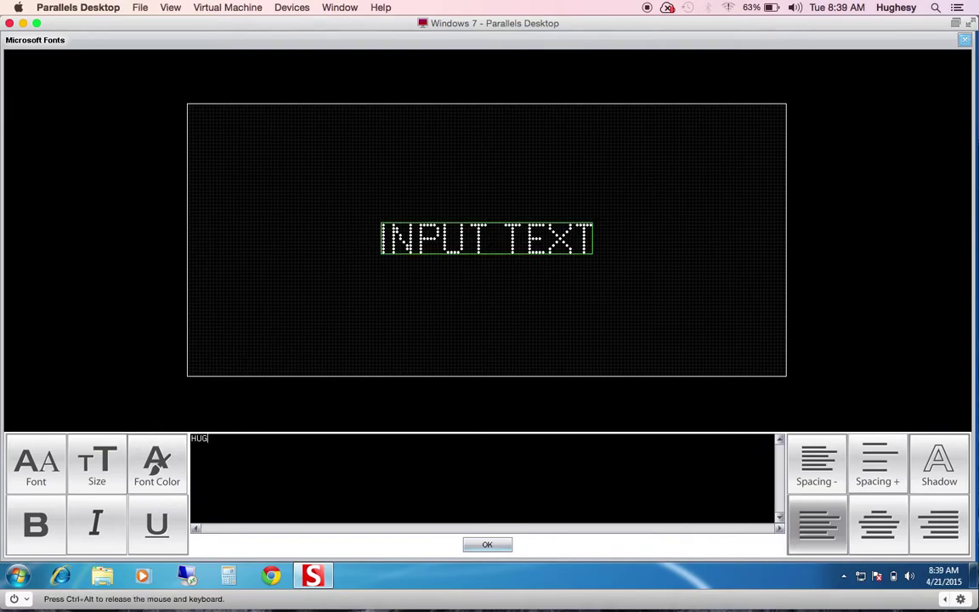
type("E CARS")
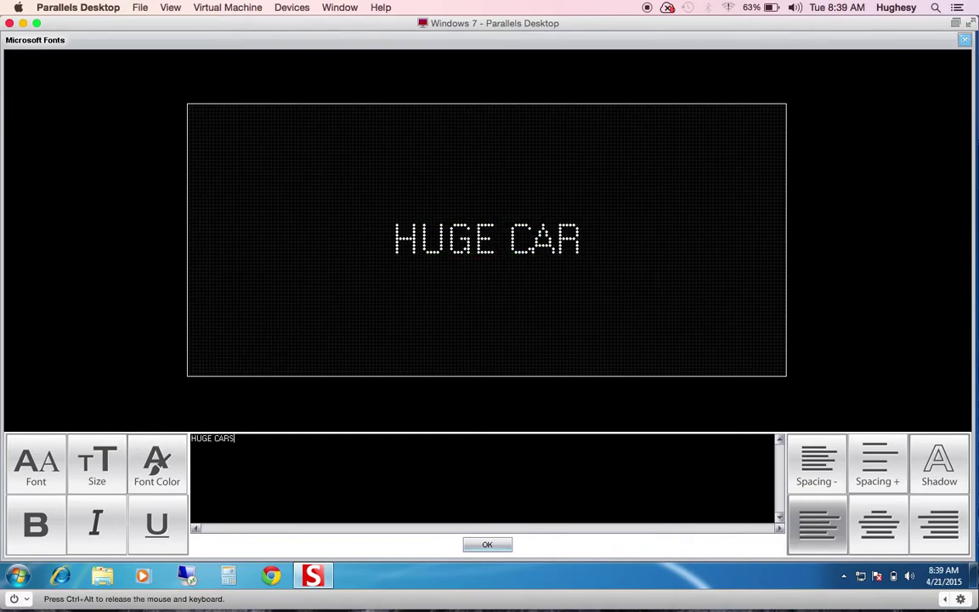
type("AL")
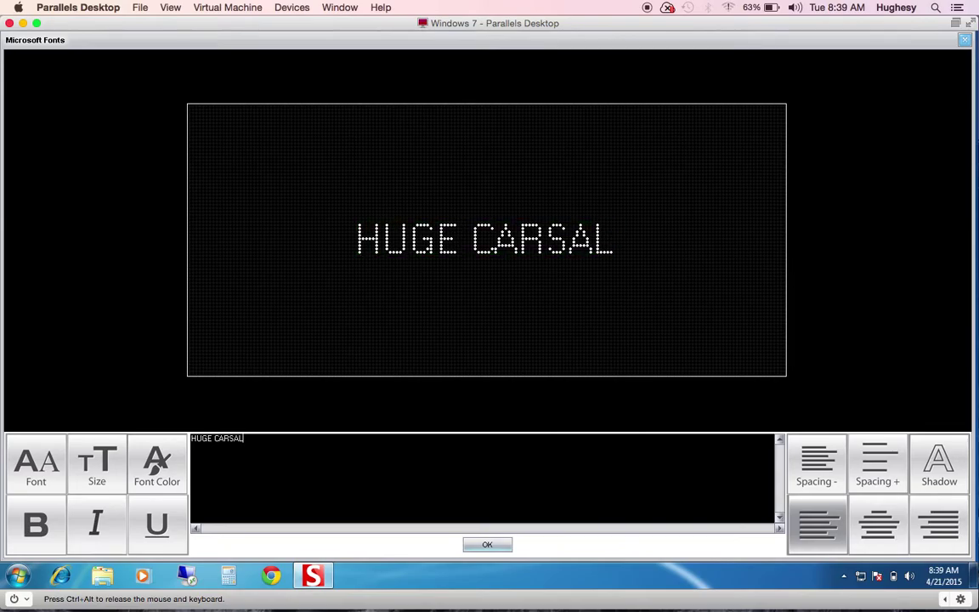
key("BackSpace")
type("SA")
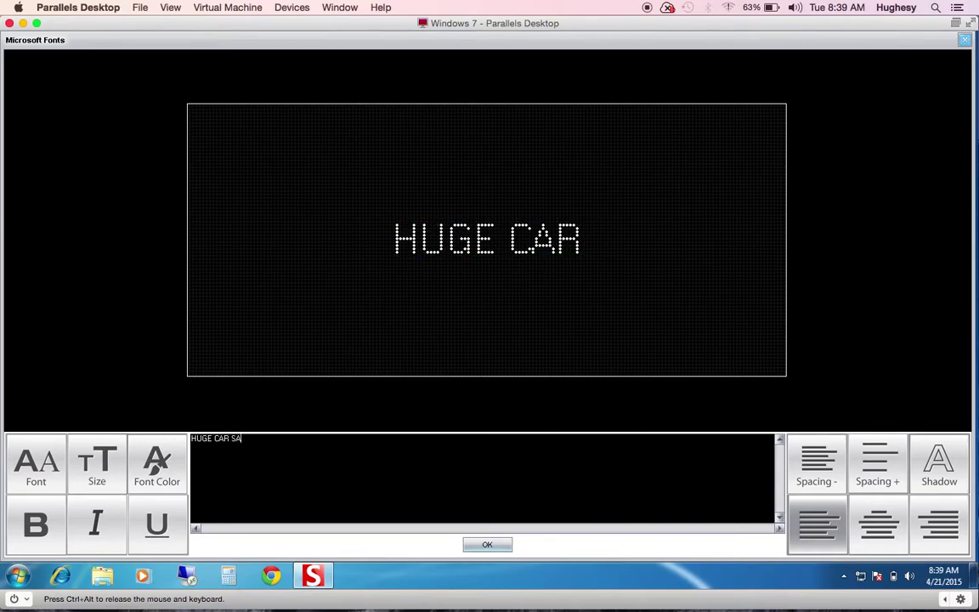
type("LE")
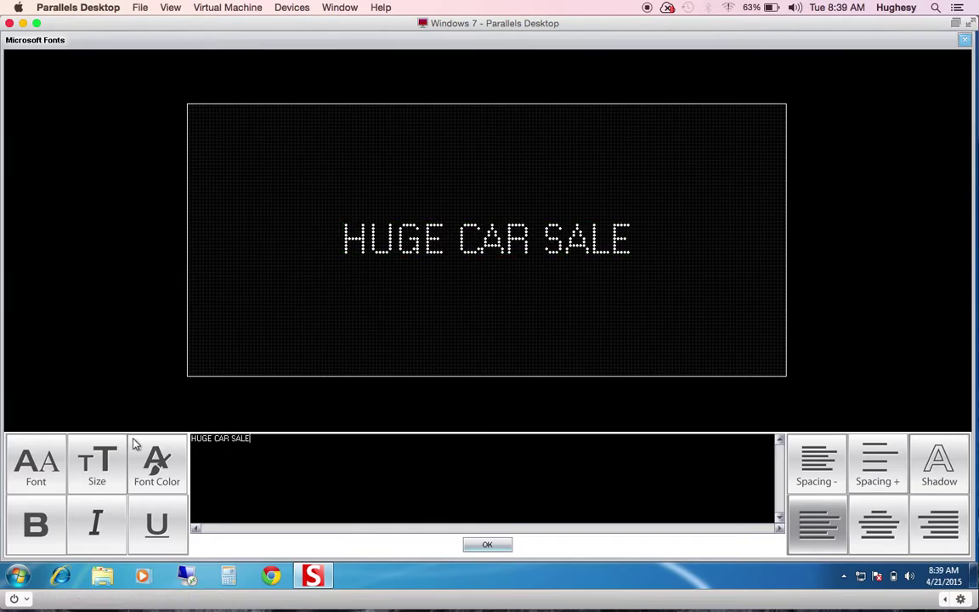
left_click_drag(255, 440, 170, 437)
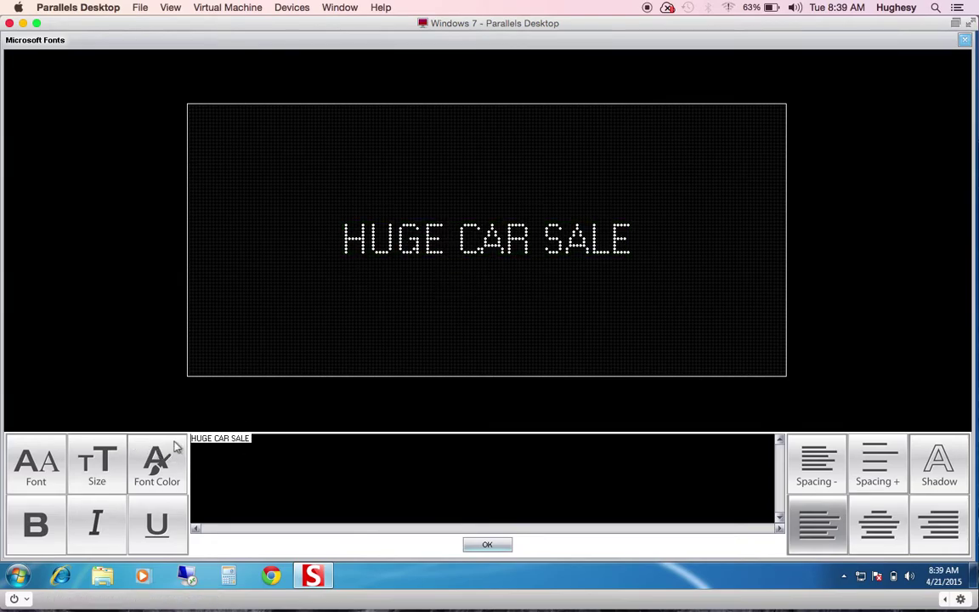
Set the size of the HUGE CAR SALE text to 16
left_click(94, 470)
left_click(123, 426)
left_click(123, 424)
left_click(123, 424)
left_click(124, 424)
left_click(123, 423)
left_click(123, 424)
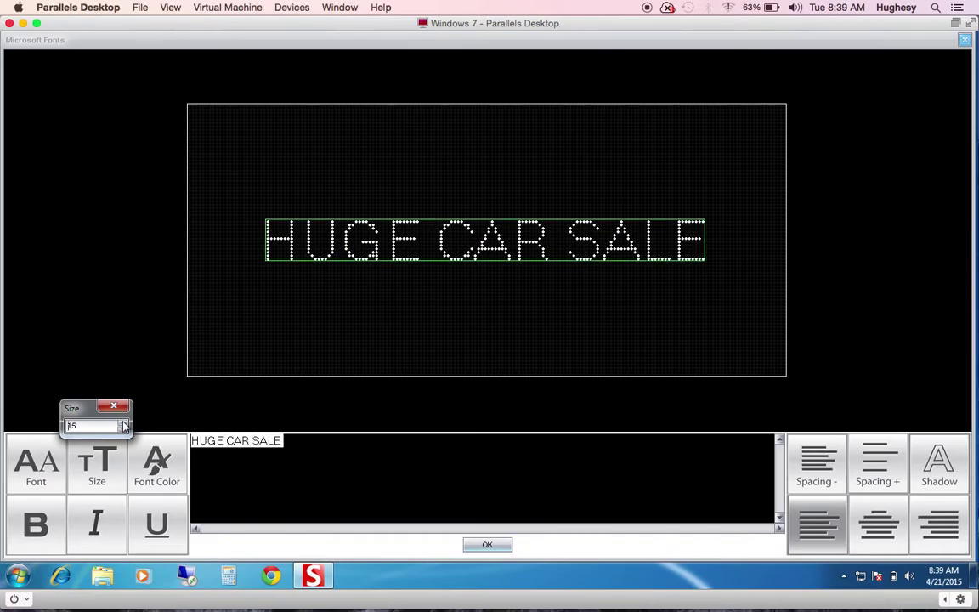
left_click(123, 424)
left_click(123, 424)
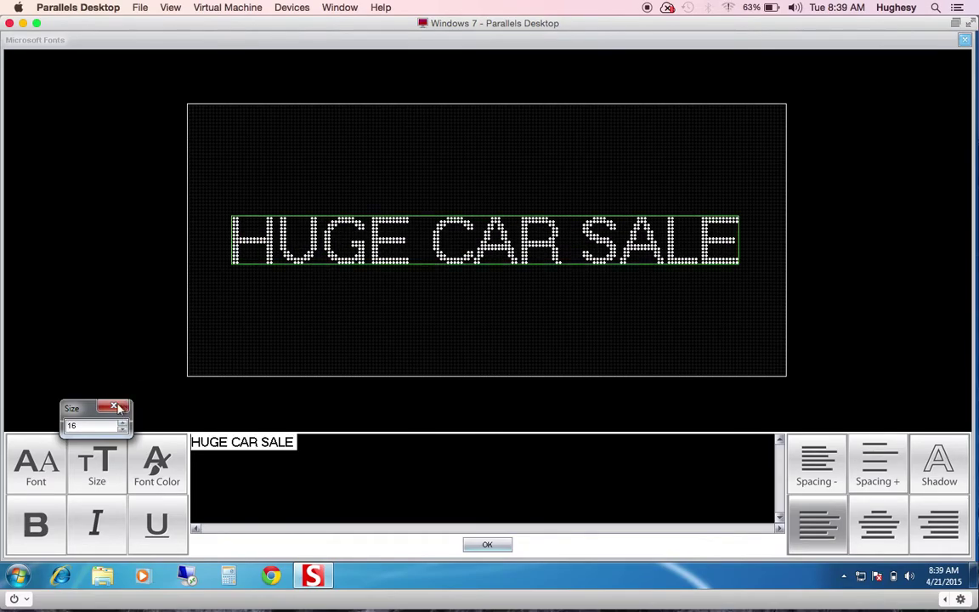
left_click(116, 405)
Give the HUGE CAR SALE text a black outline shadow on all sides and center it horizontally over the car picture
left_click(938, 463)
left_click(579, 261)
left_click(365, 319)
left_click(568, 432)
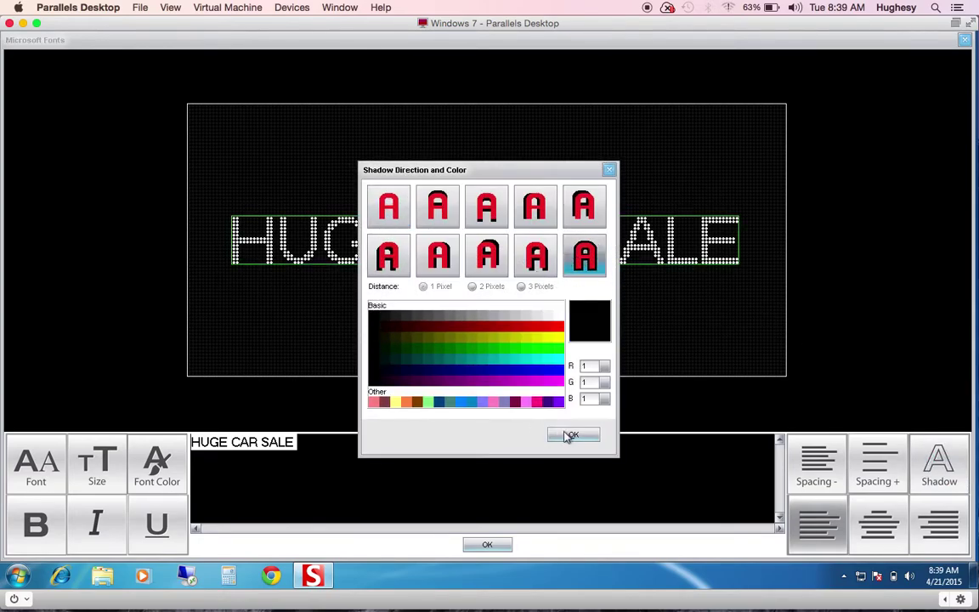
left_click(487, 546)
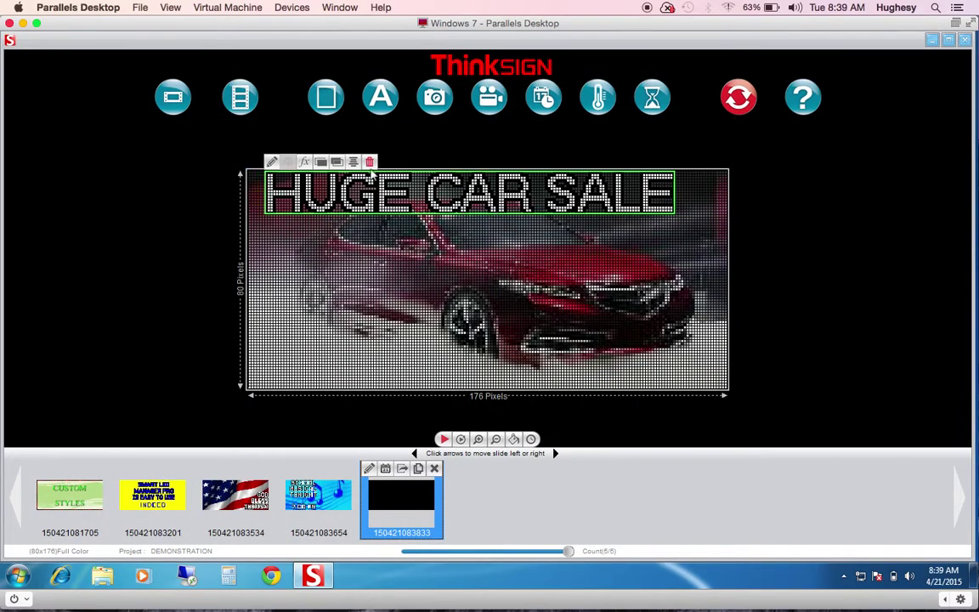
left_click(352, 161)
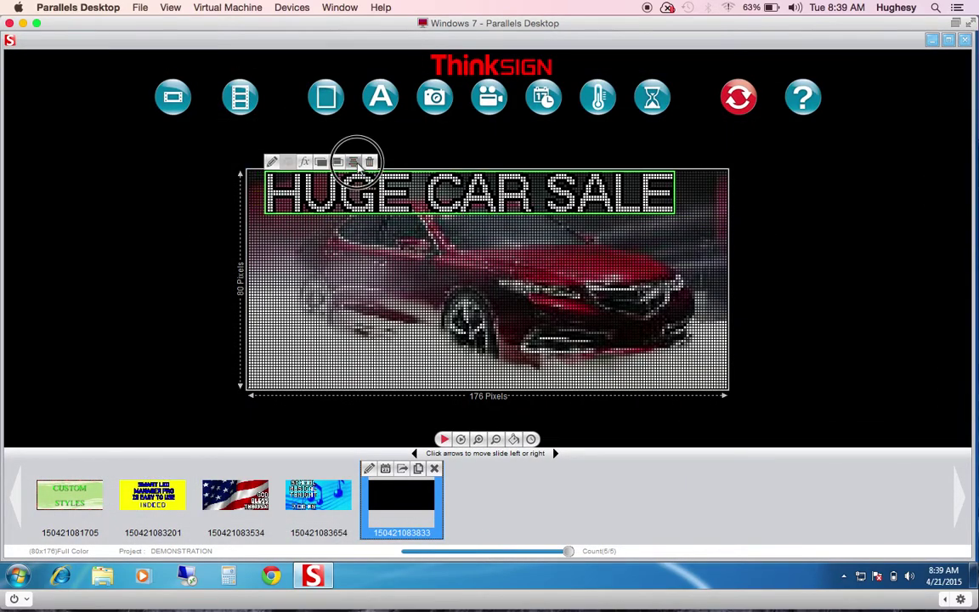
Start a second Microsoft Fonts text for the car slide reading THIS WEEKEND ONLY
left_click(380, 100)
left_click(489, 318)
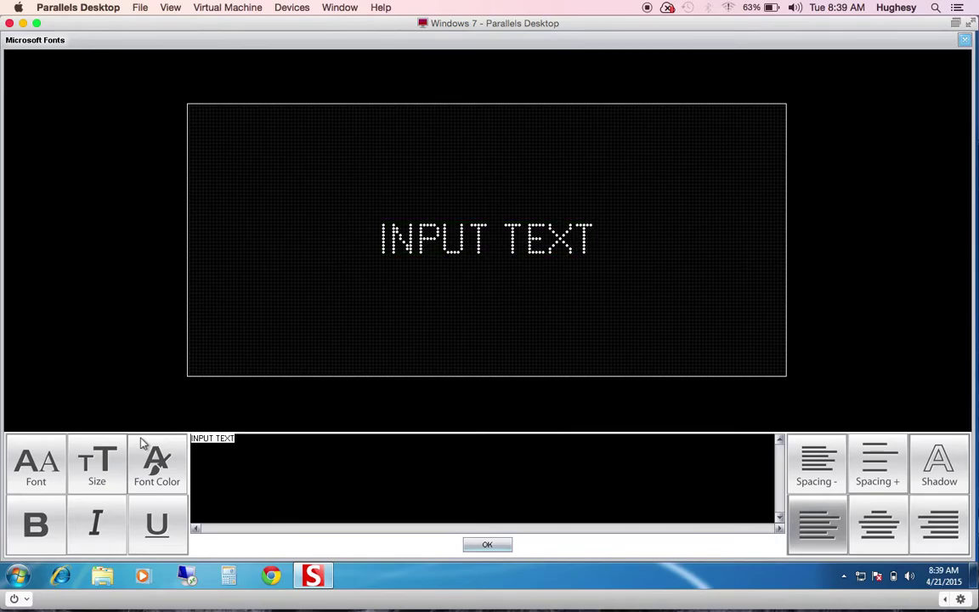
type("THIS W")
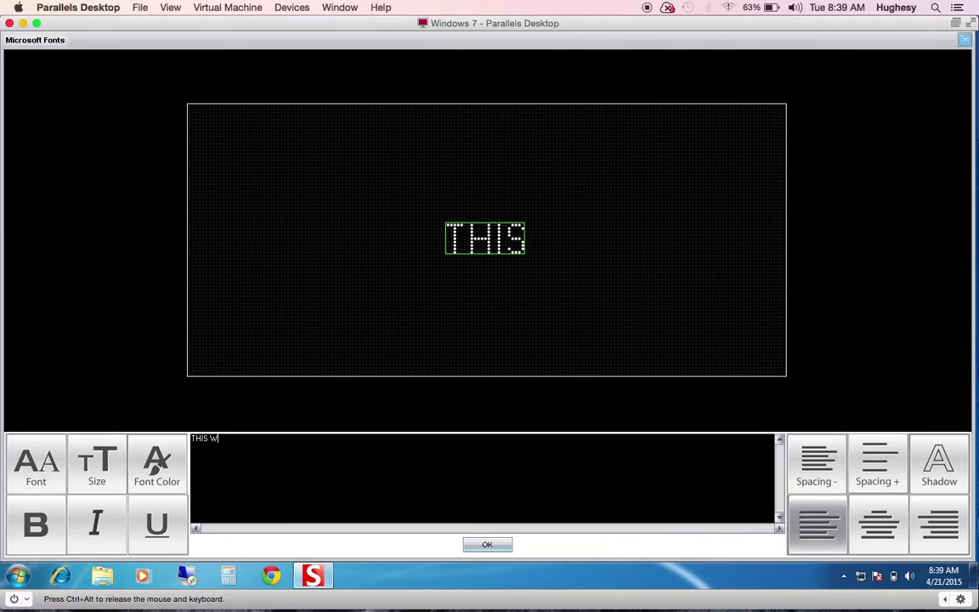
type("EEKN")
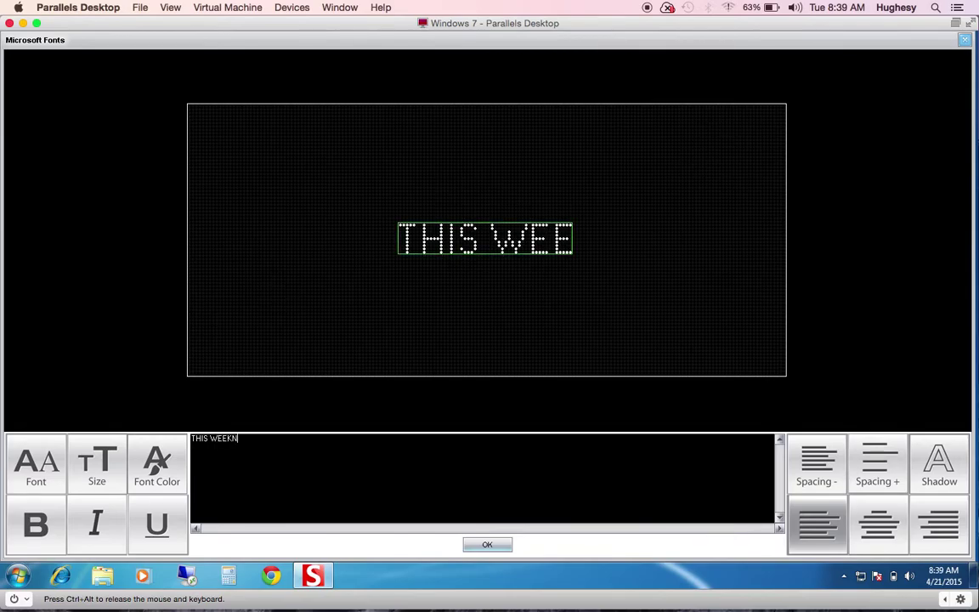
type("E")
key("BackSpace")
key("BackSpace")
type("END ONLY")
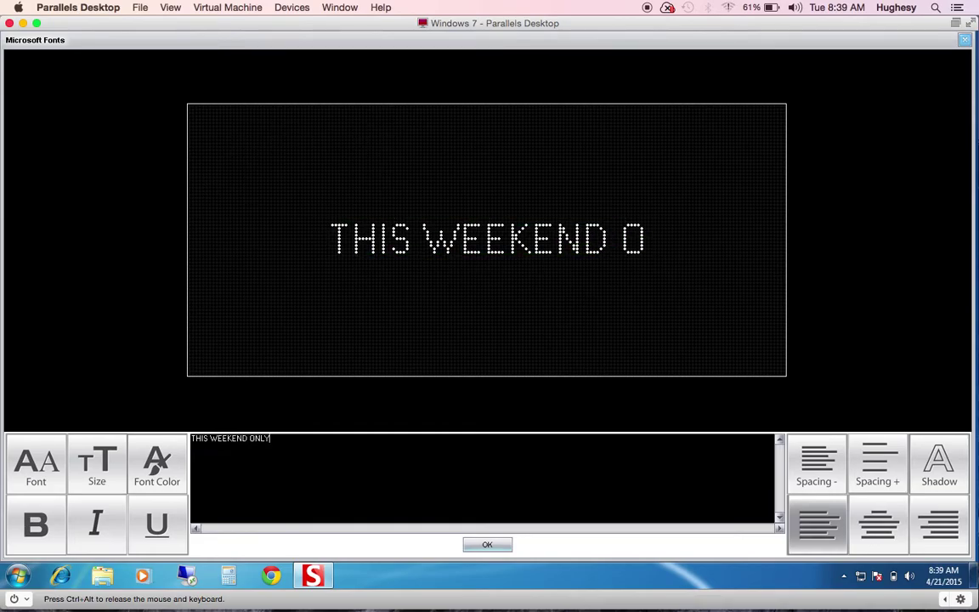
Select the whole THIS WEEKEND ONLY line and set its size to 12
left_click_drag(277, 438, 204, 435)
left_click(102, 459)
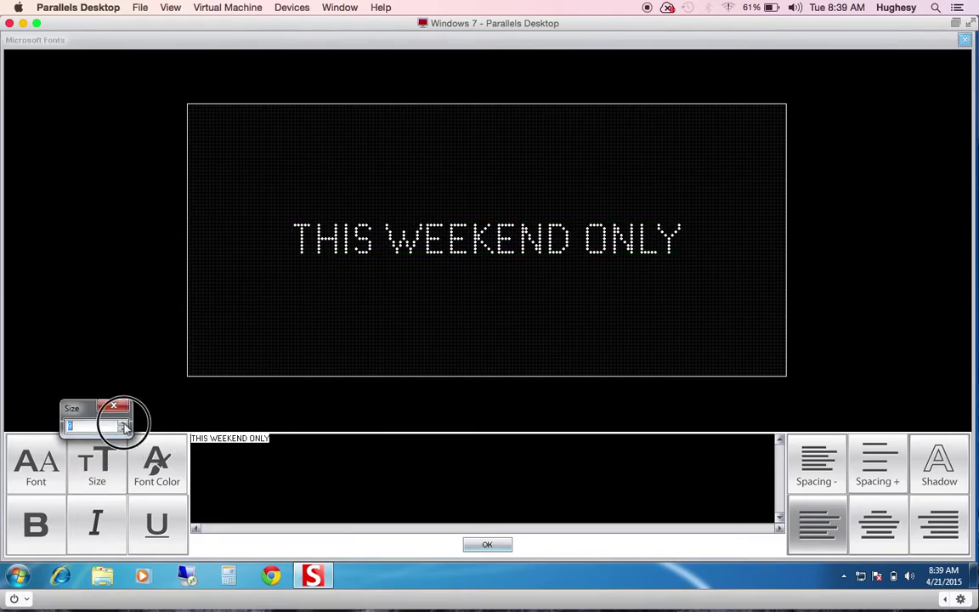
left_click(124, 423)
left_click(124, 423)
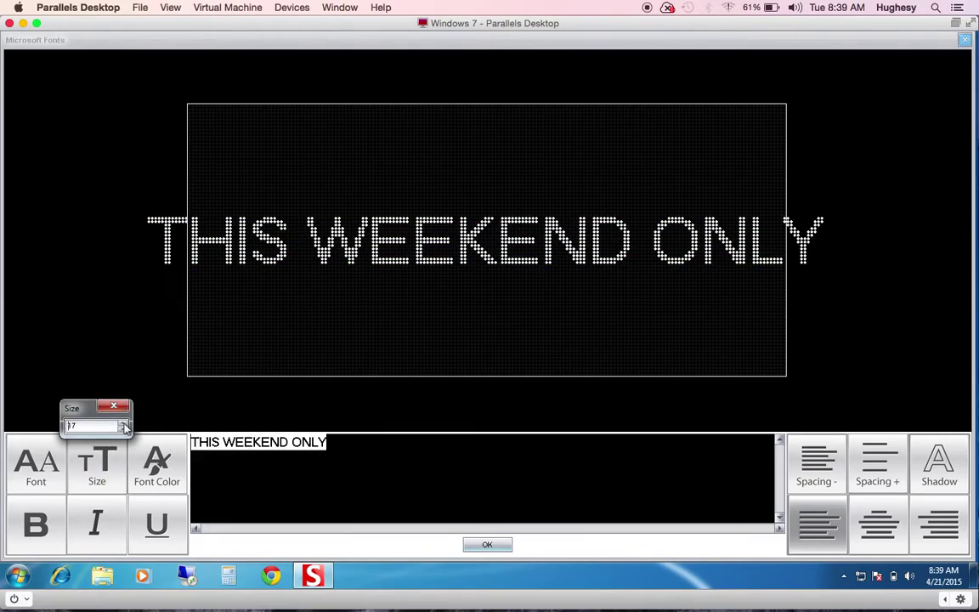
left_click(123, 430)
left_click(123, 429)
left_click(123, 430)
double_click(123, 430)
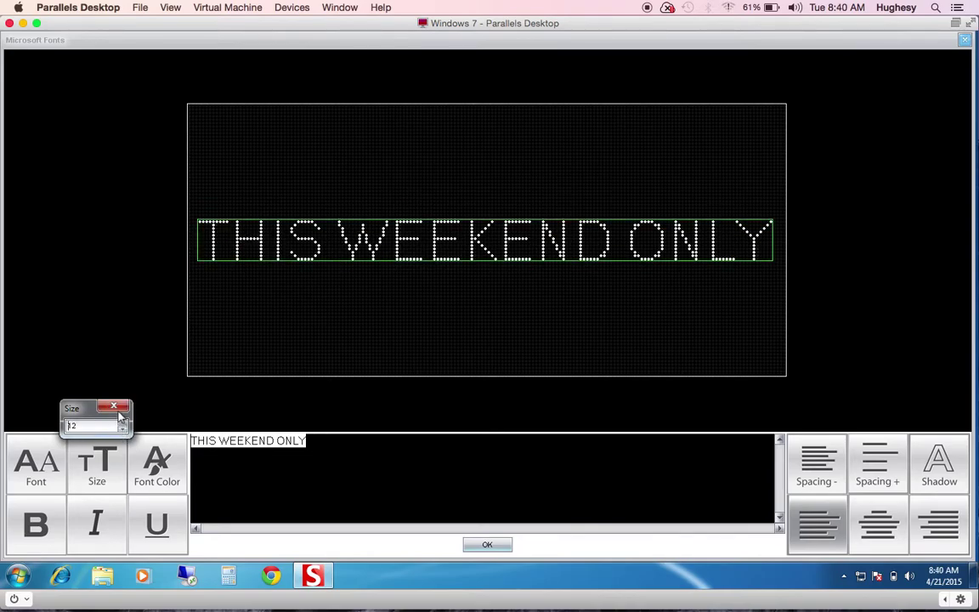
left_click(114, 406)
Make the THIS WEEKEND ONLY text bold at size 11 and place it on the car slide
left_click(36, 529)
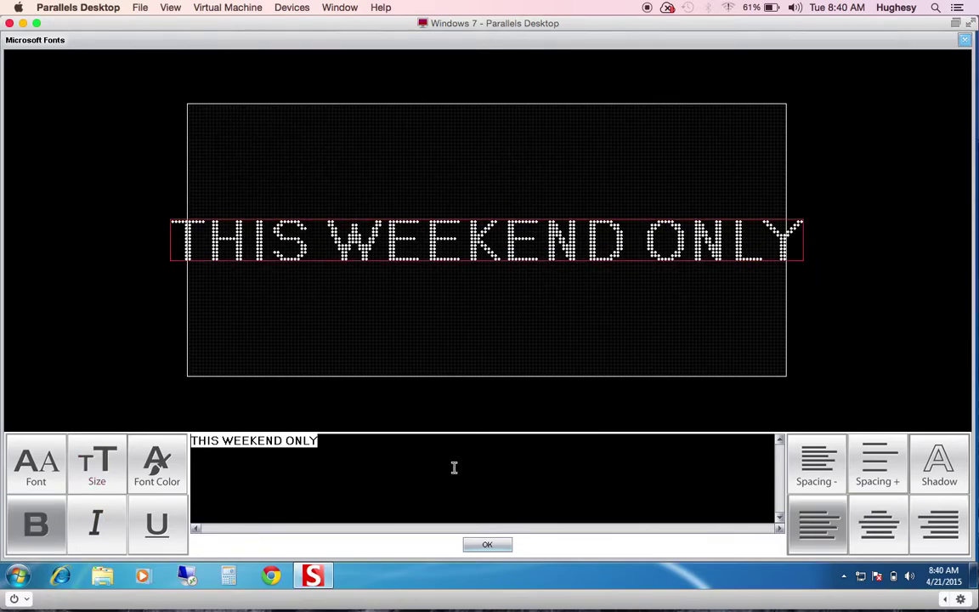
left_click(99, 461)
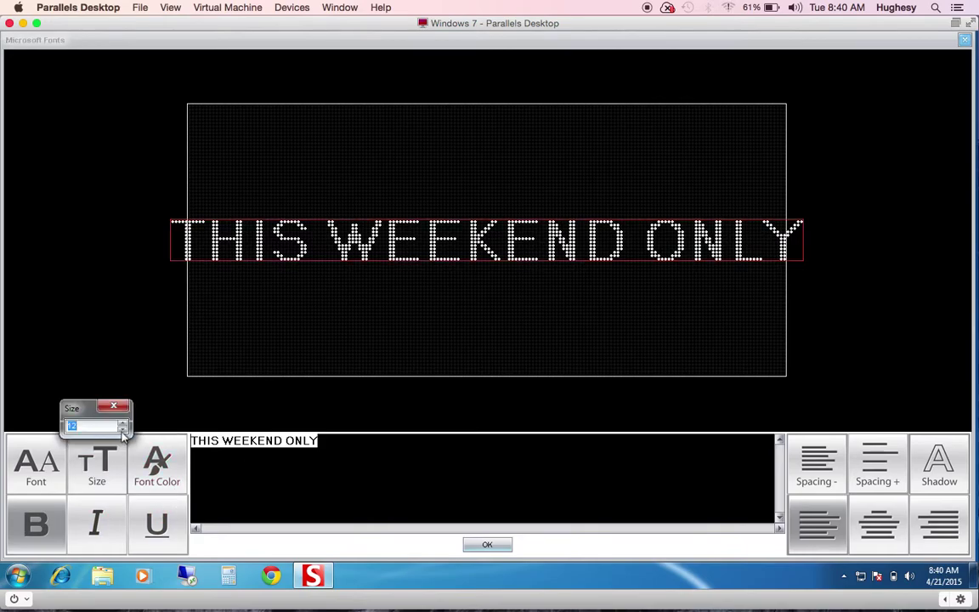
left_click(123, 432)
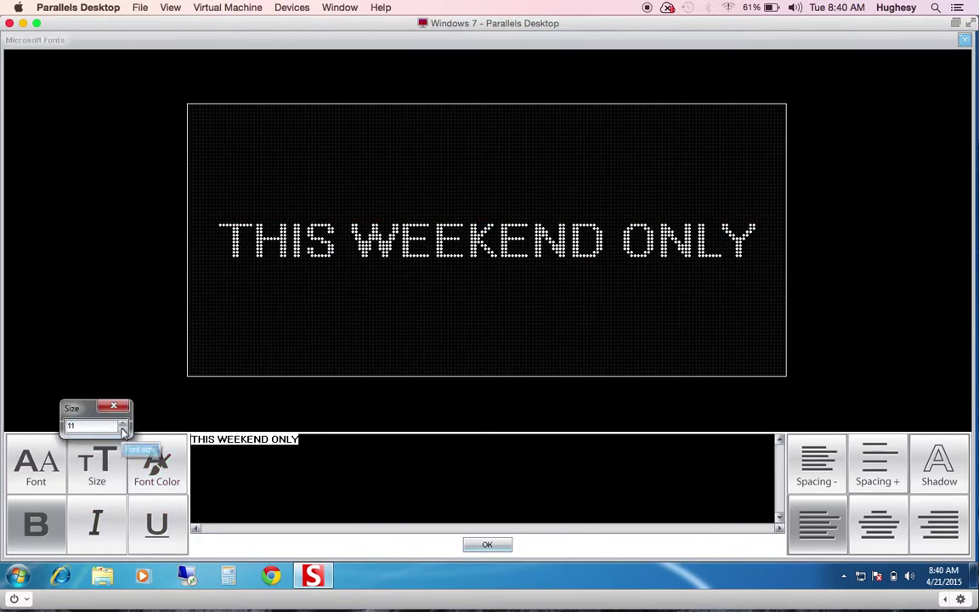
left_click(112, 405)
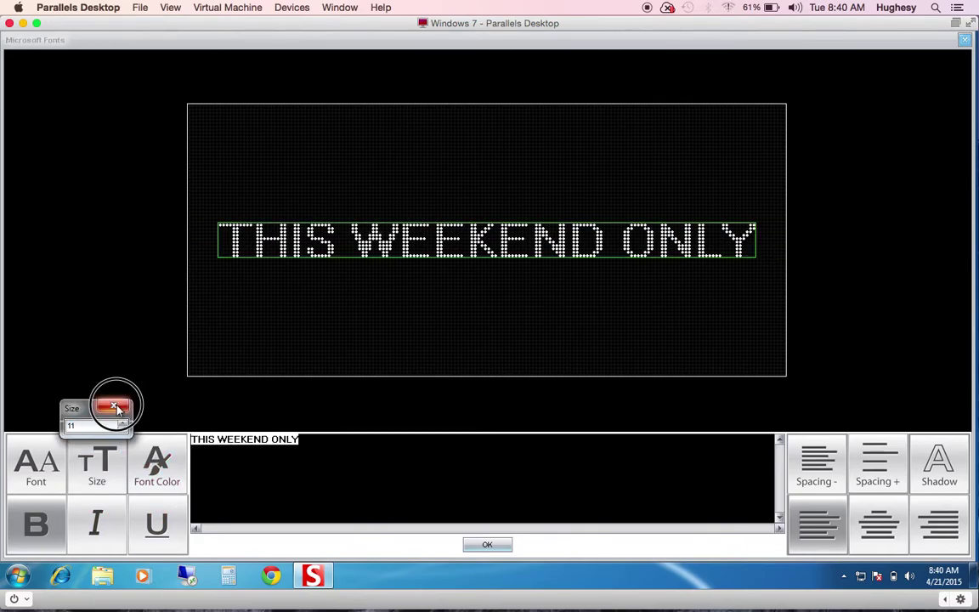
left_click(487, 544)
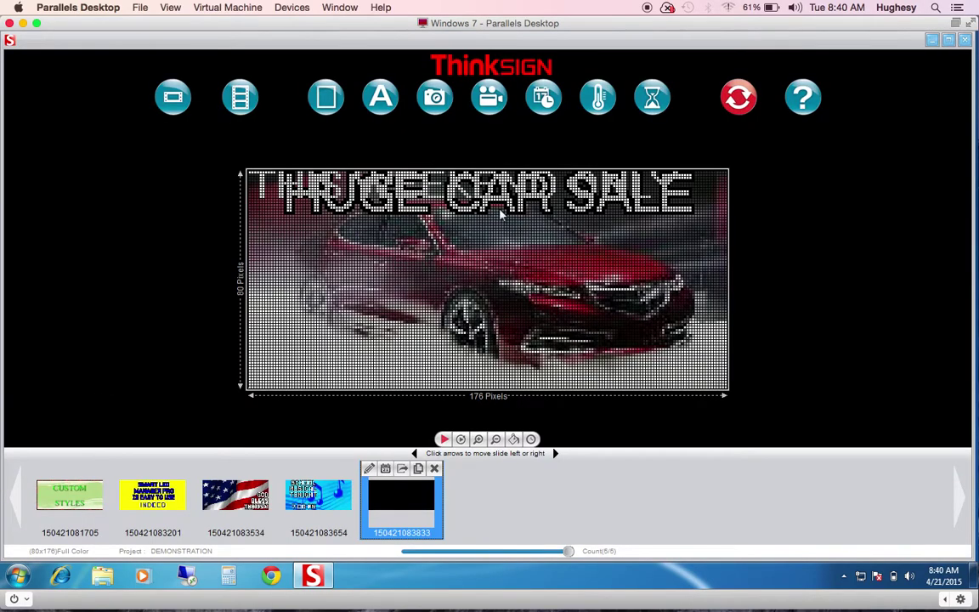
Move the THIS WEEKEND ONLY text below the car and try to set its font color to red
left_click_drag(501, 211, 520, 367)
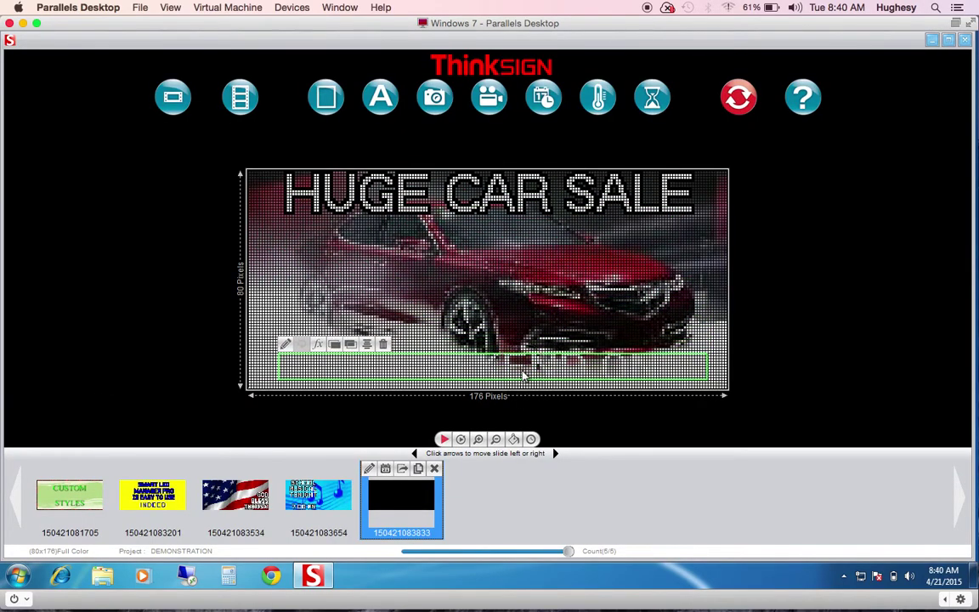
double_click(521, 371)
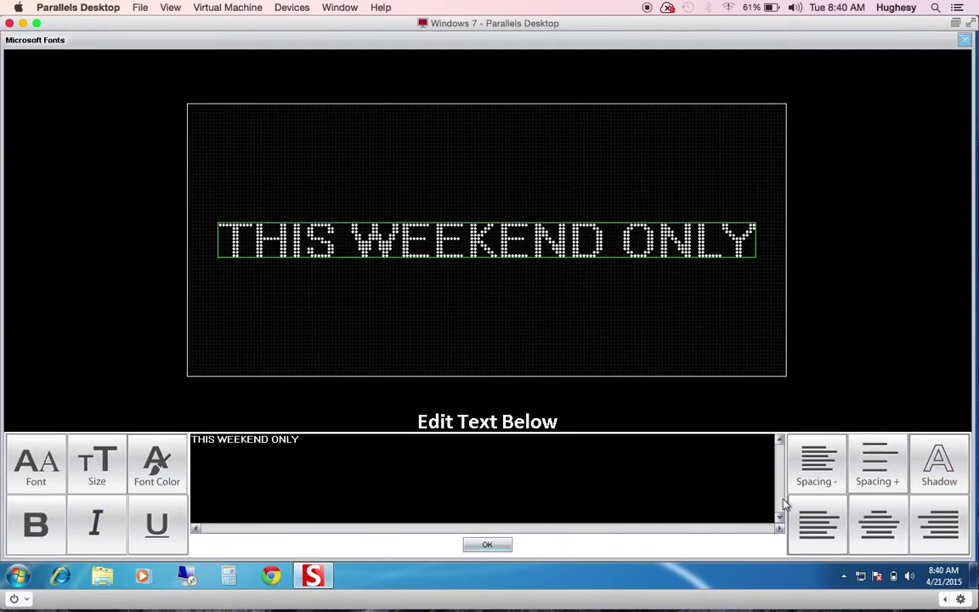
left_click(156, 461)
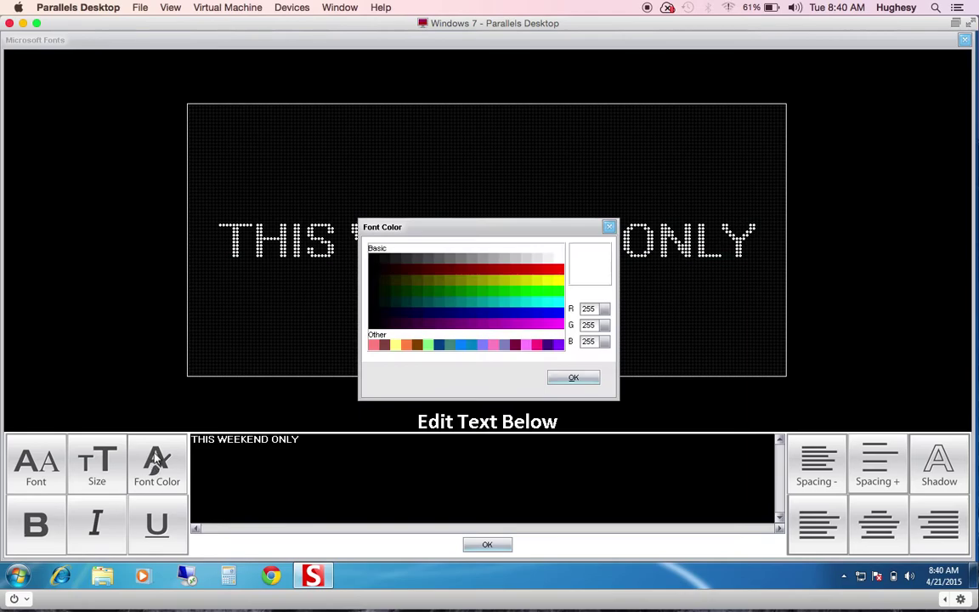
left_click(560, 271)
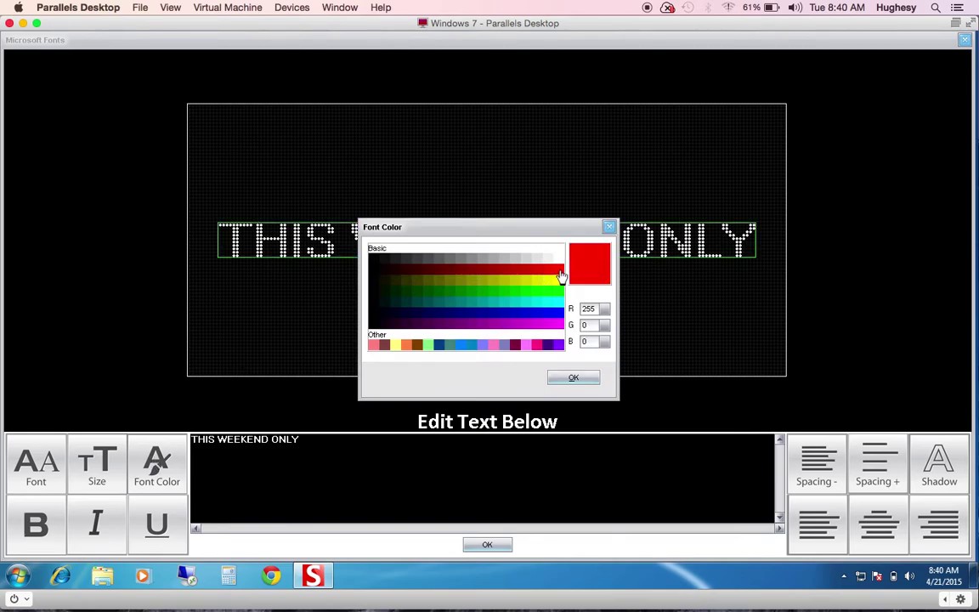
left_click(572, 378)
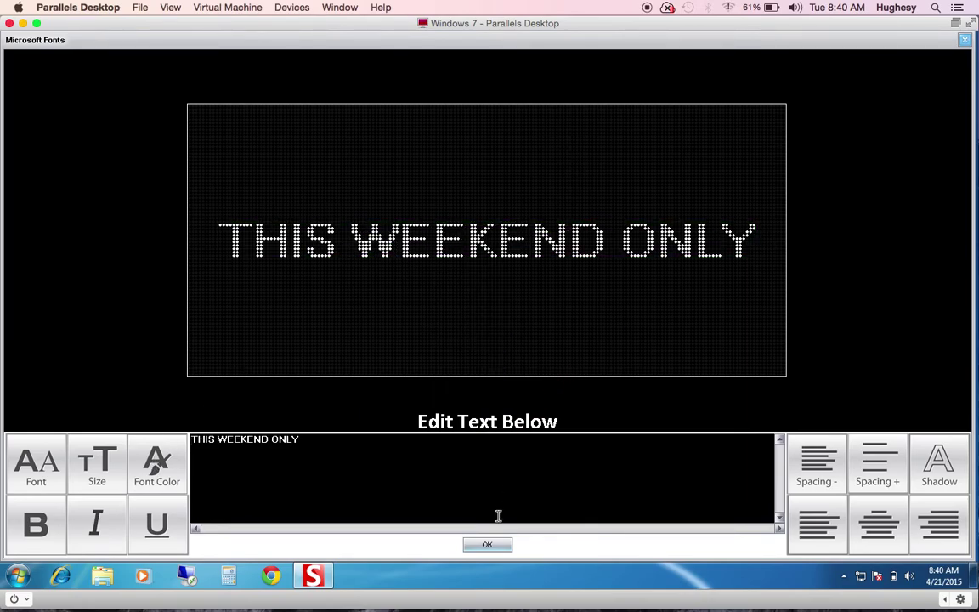
Select the whole THIS WEEKEND ONLY line, color it red and move the text down to the slide's bottom edge
left_click_drag(309, 440, 174, 441)
left_click(158, 464)
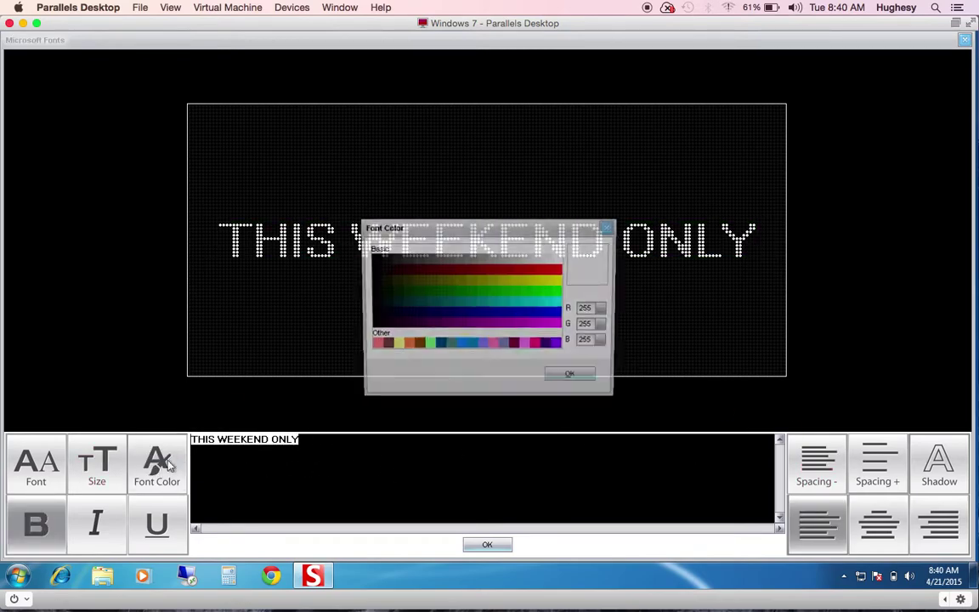
left_click(559, 270)
left_click(573, 377)
left_click(487, 546)
left_click_drag(499, 362, 497, 373)
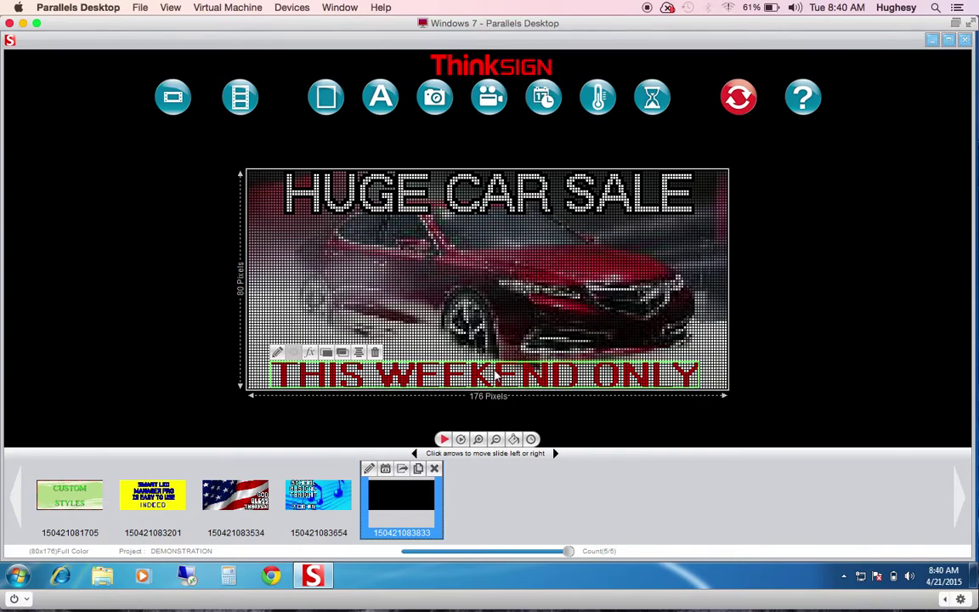
Choose a play mode for the THIS WEEKEND ONLY text in its effects settings, and preview the car slide
left_click(310, 353)
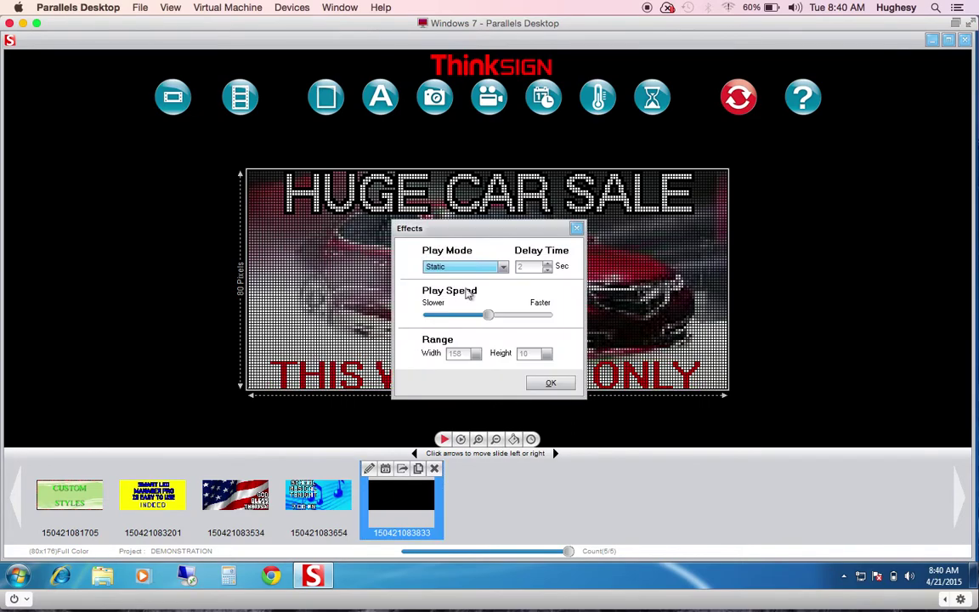
left_click(501, 267)
left_click(474, 290)
left_click(551, 383)
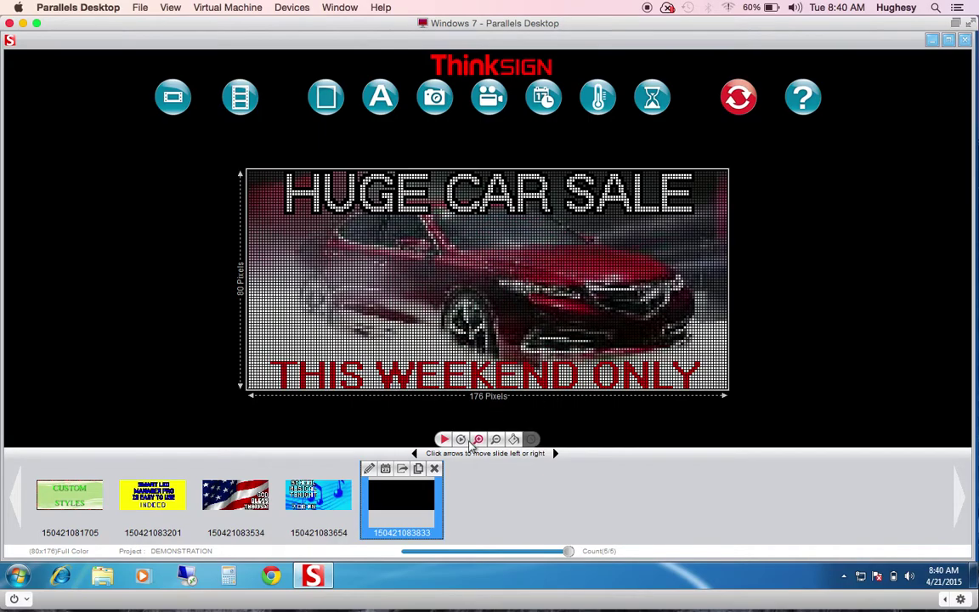
left_click(443, 440)
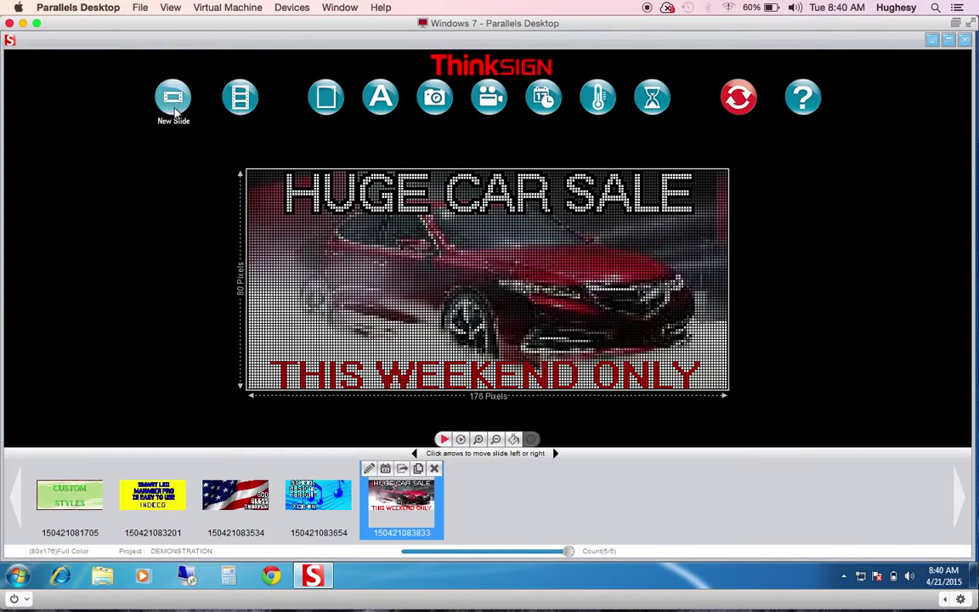
Create another blank slide and start a video import for it
left_click(175, 111)
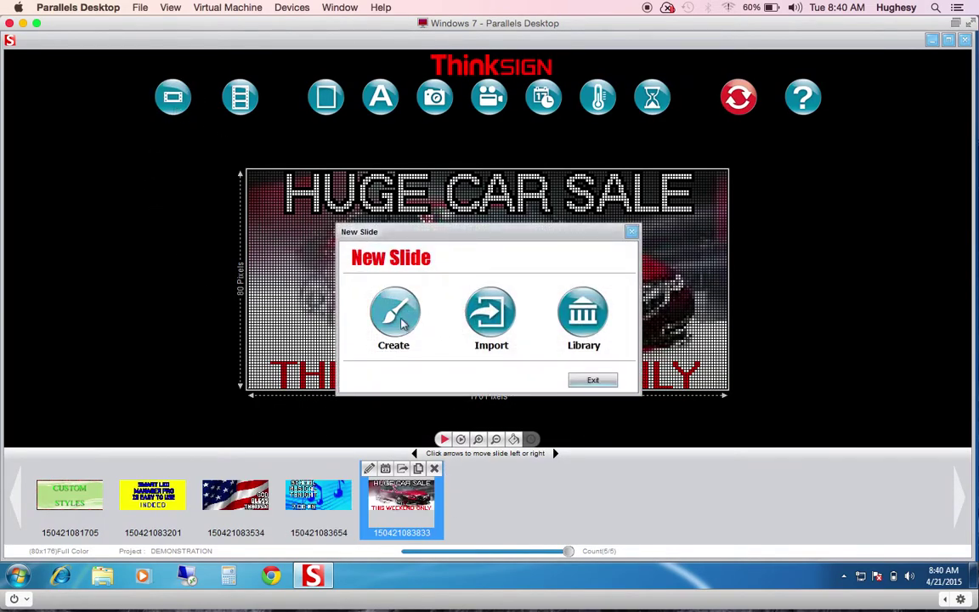
left_click(399, 320)
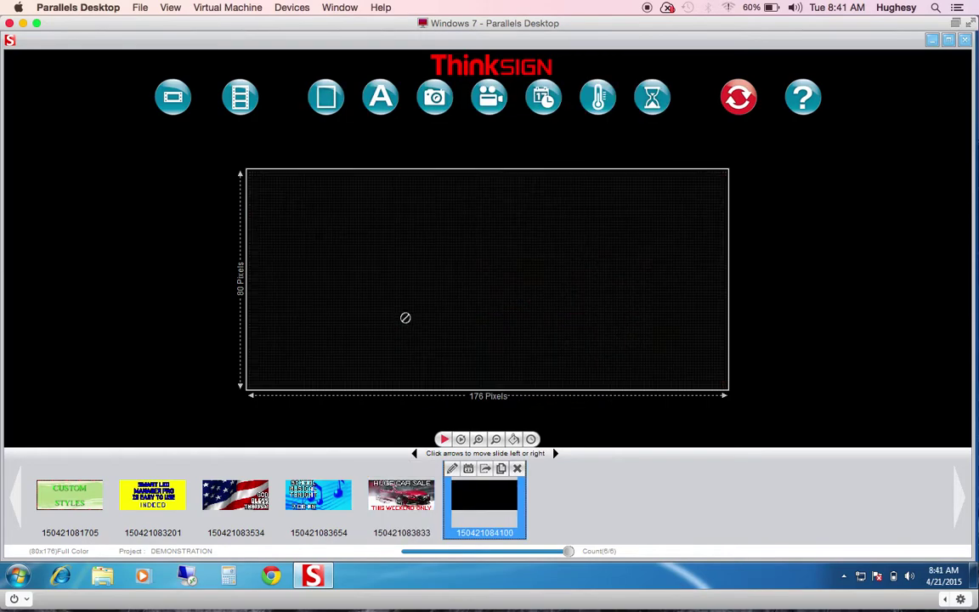
left_click(481, 99)
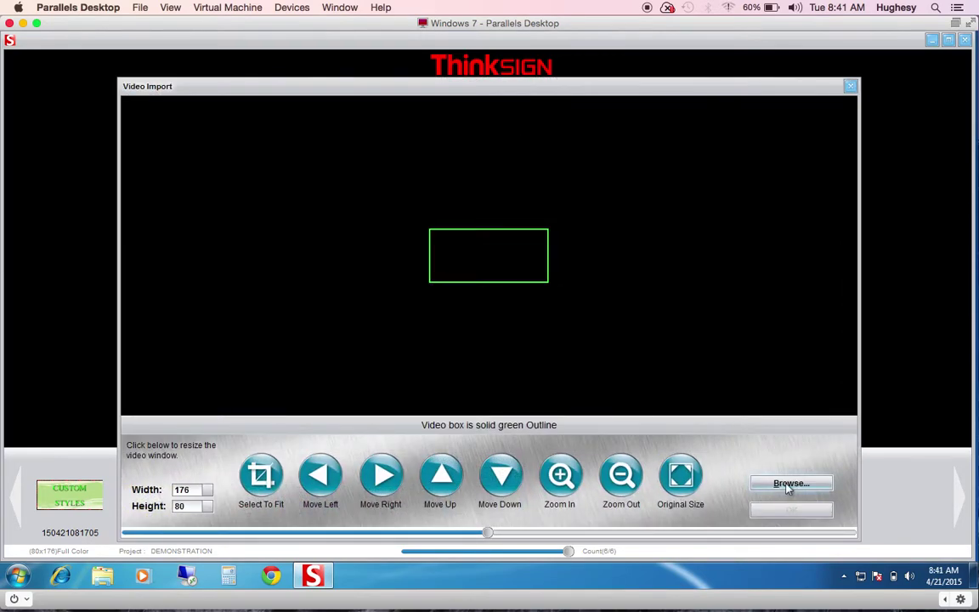
Load the ThinkSIGN logo video from the TS Logos folder inside Animations Master in the desktop's Animations folder
left_click(788, 484)
left_click(332, 248)
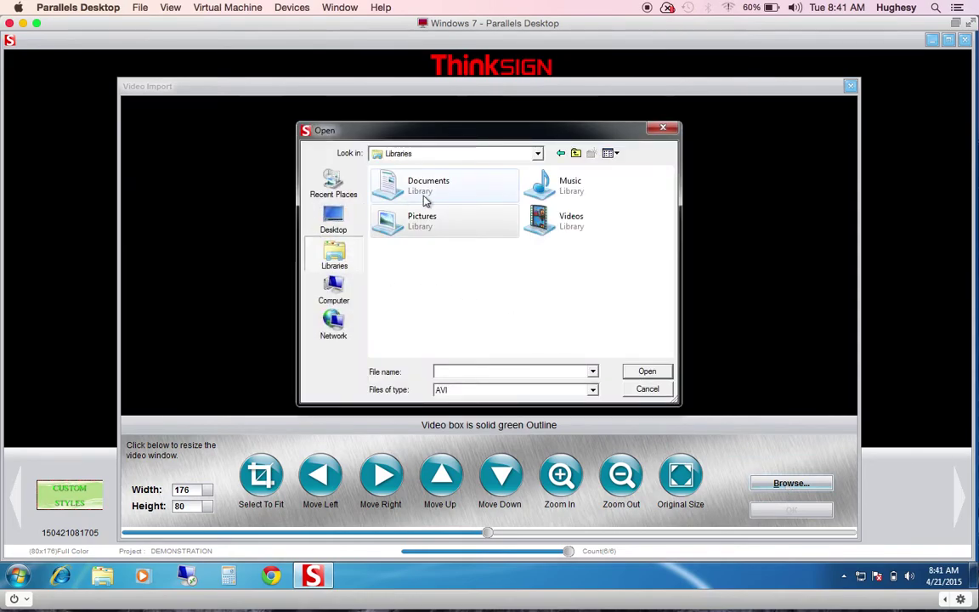
left_click(333, 219)
scroll(513, 291, "down", 5)
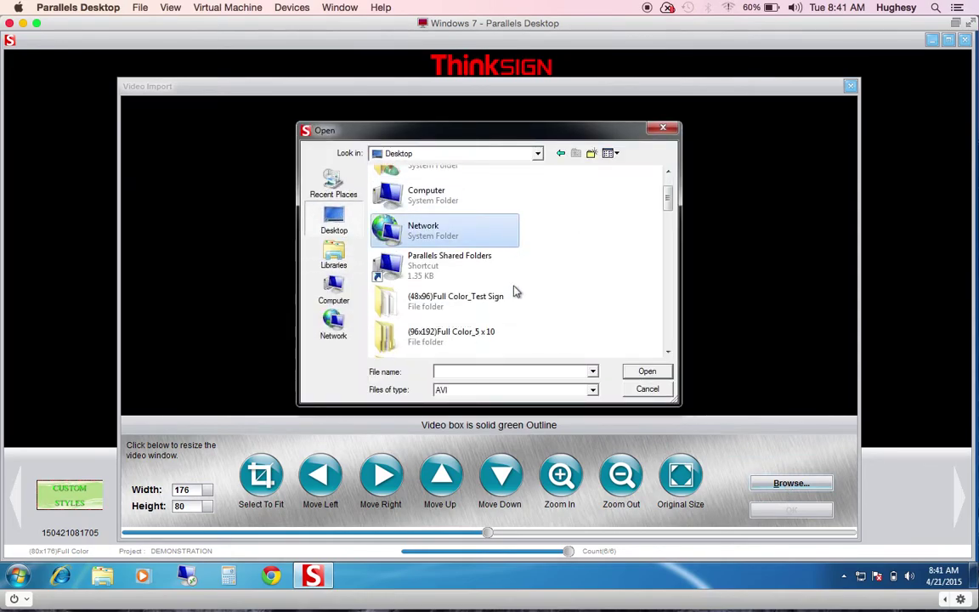
double_click(435, 348)
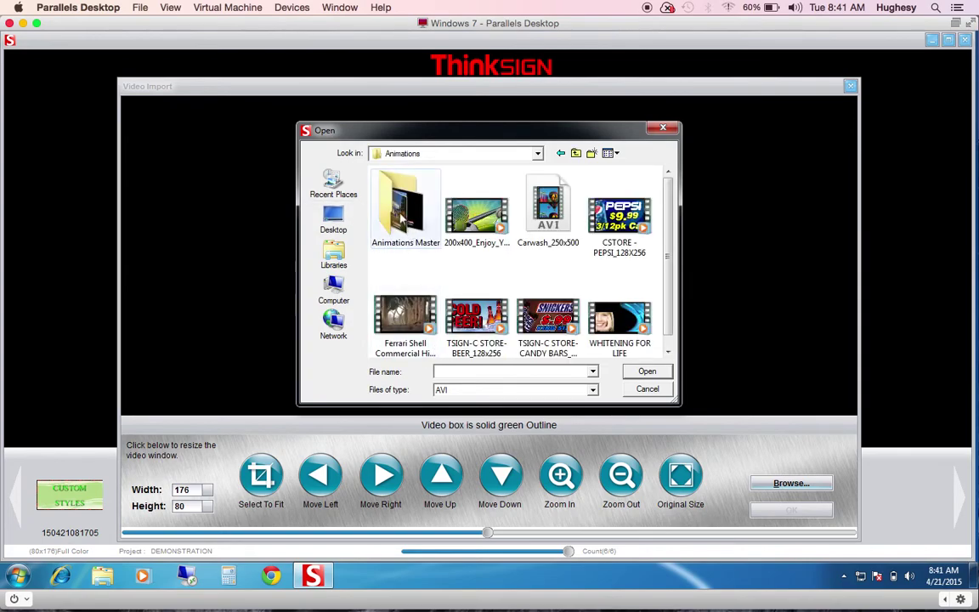
double_click(406, 207)
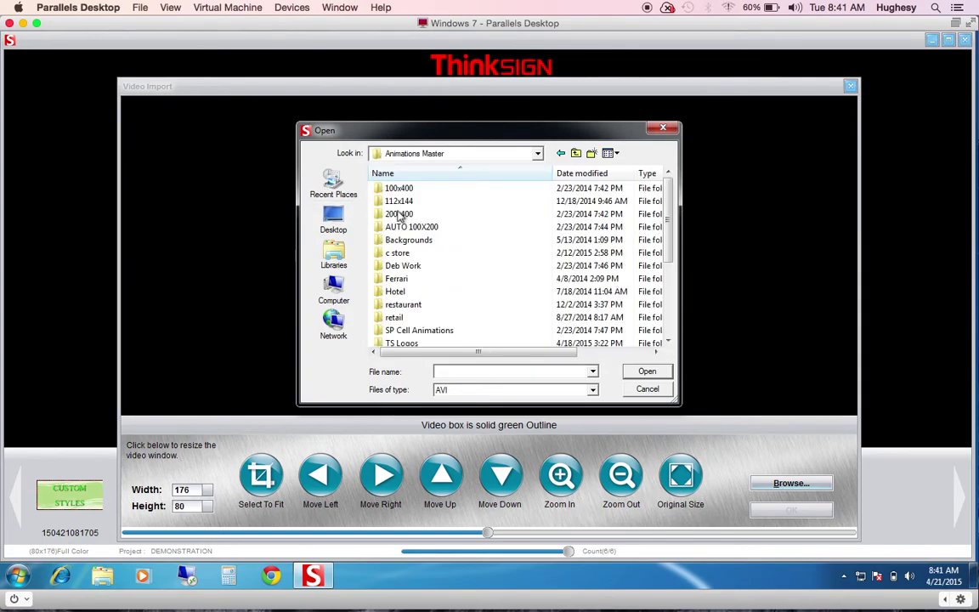
double_click(400, 342)
left_click(561, 219)
double_click(561, 219)
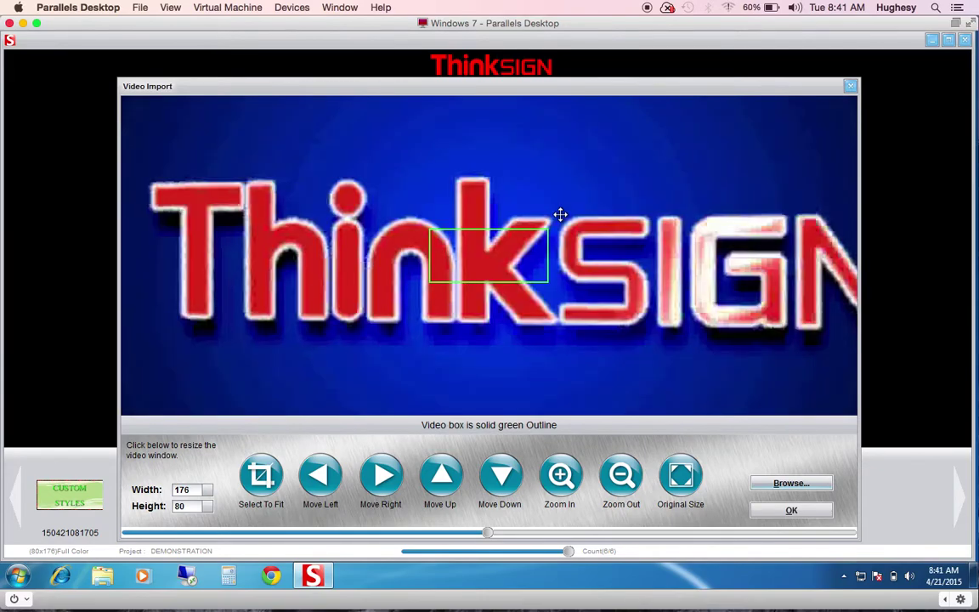
Accept the 176 by 80 video window for the ThinkSIGN clip and set its start time to 0 seconds
left_click_drag(488, 533, 178, 548)
left_click(791, 510)
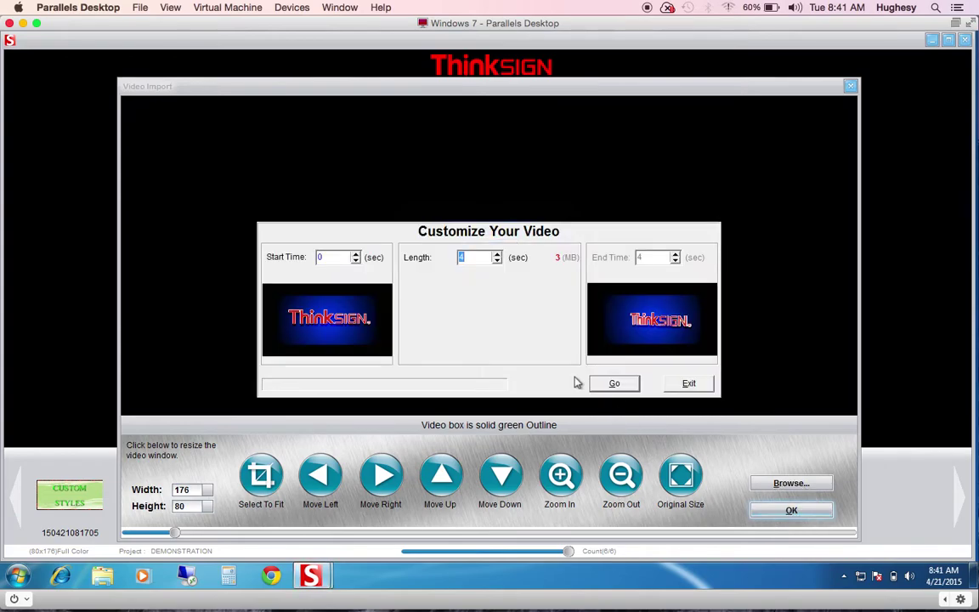
left_click(356, 256)
left_click(356, 255)
left_click(356, 256)
left_click(356, 256)
left_click(356, 261)
left_click(356, 261)
left_click(356, 261)
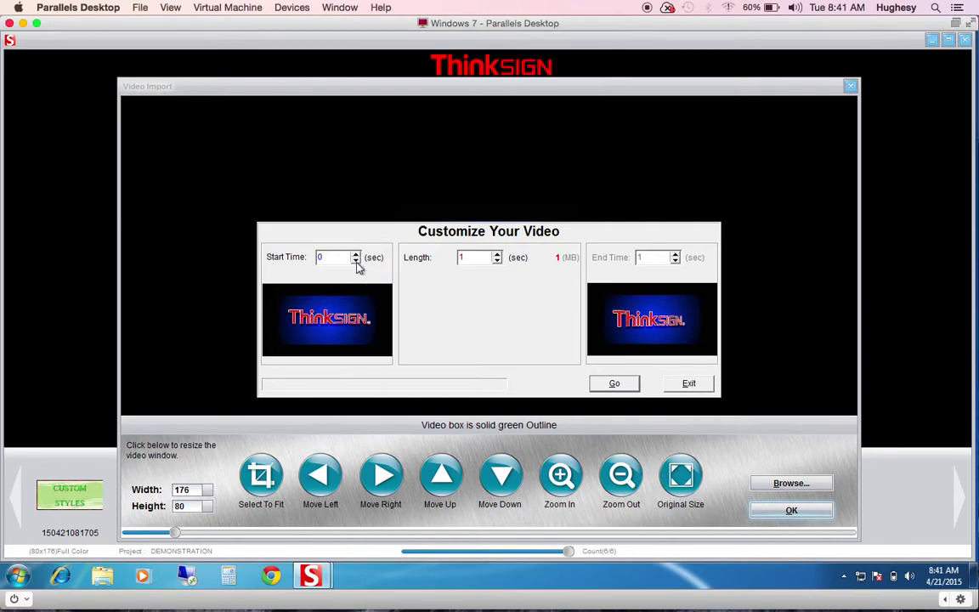
Set the ThinkSIGN video's length to 4 seconds, import it into the slide and preview it
left_click(497, 254)
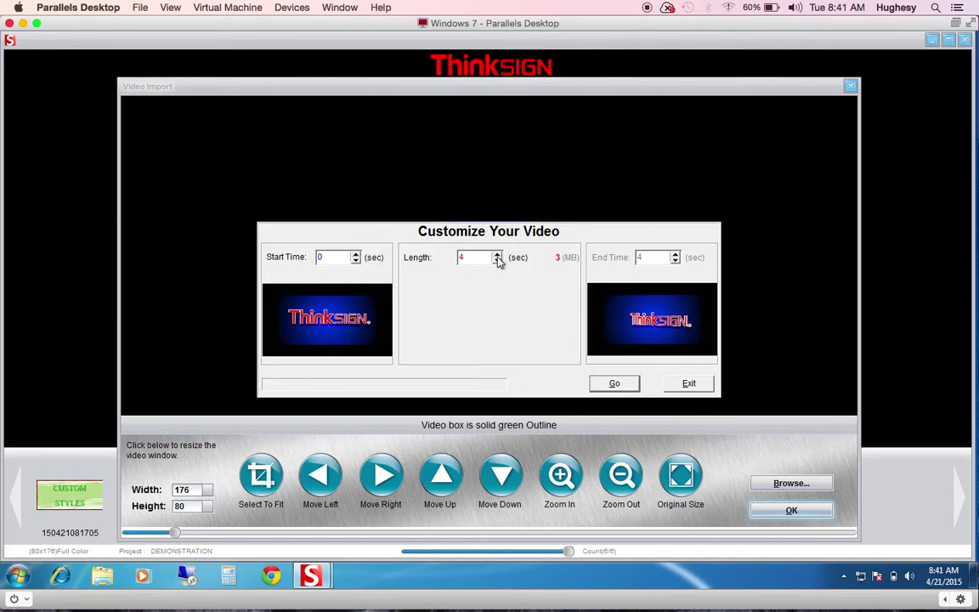
left_click(497, 254)
left_click(614, 386)
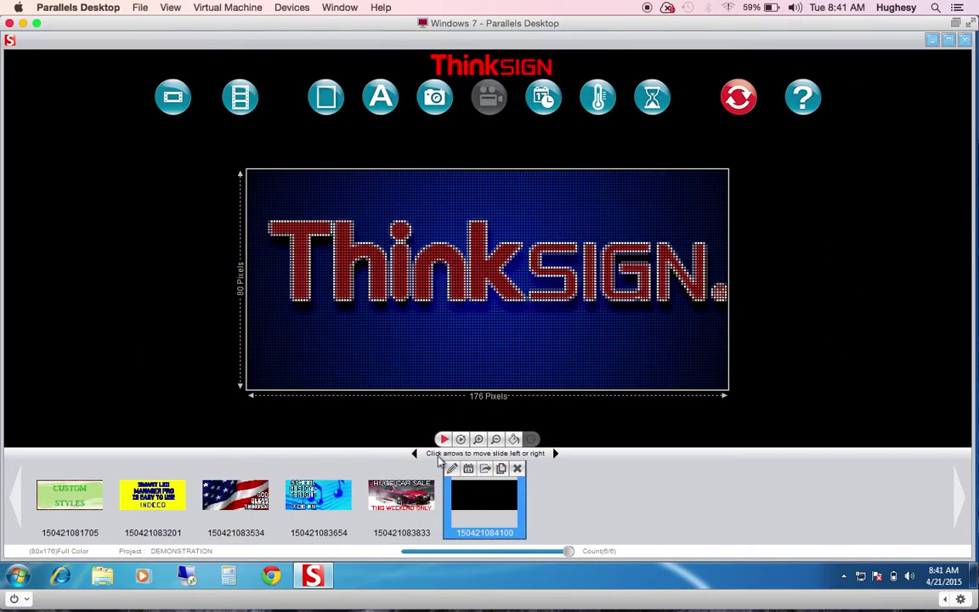
left_click(444, 438)
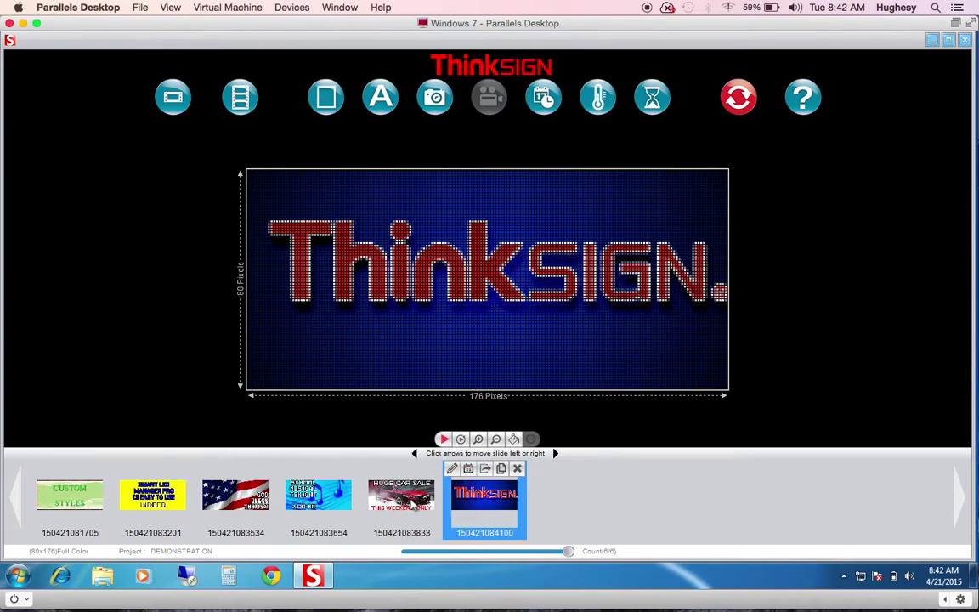
Rename the yellow SMART LED MANAGER PRO IS EASY TO USE slide as SMART
left_click(408, 500)
left_click(319, 497)
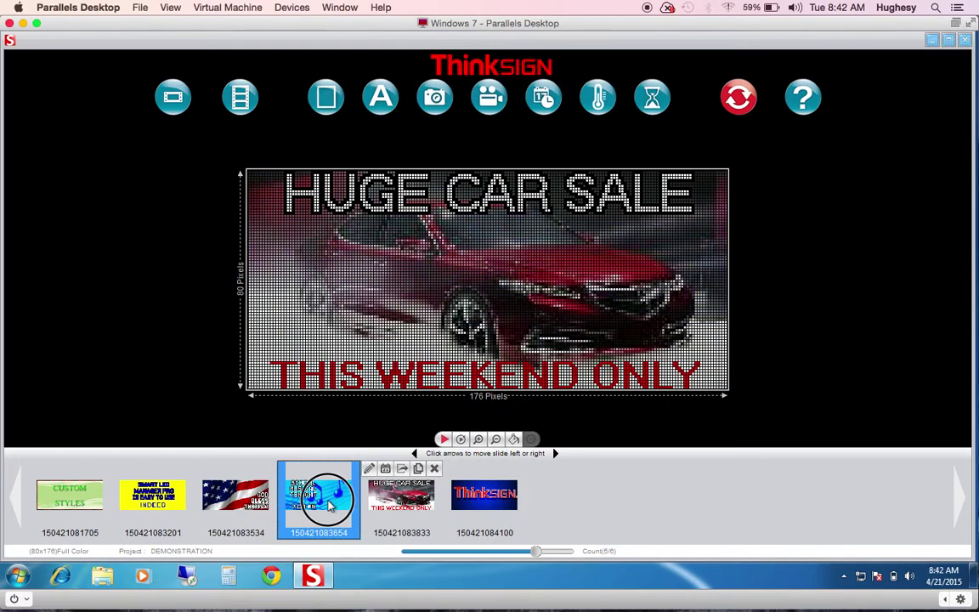
left_click(240, 499)
left_click(151, 497)
left_click(65, 494)
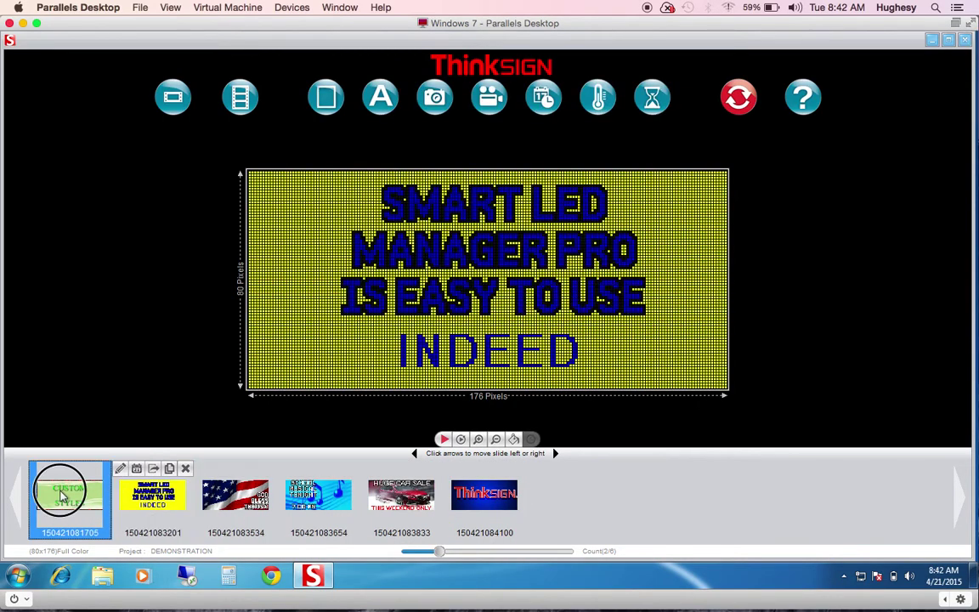
left_click(140, 514)
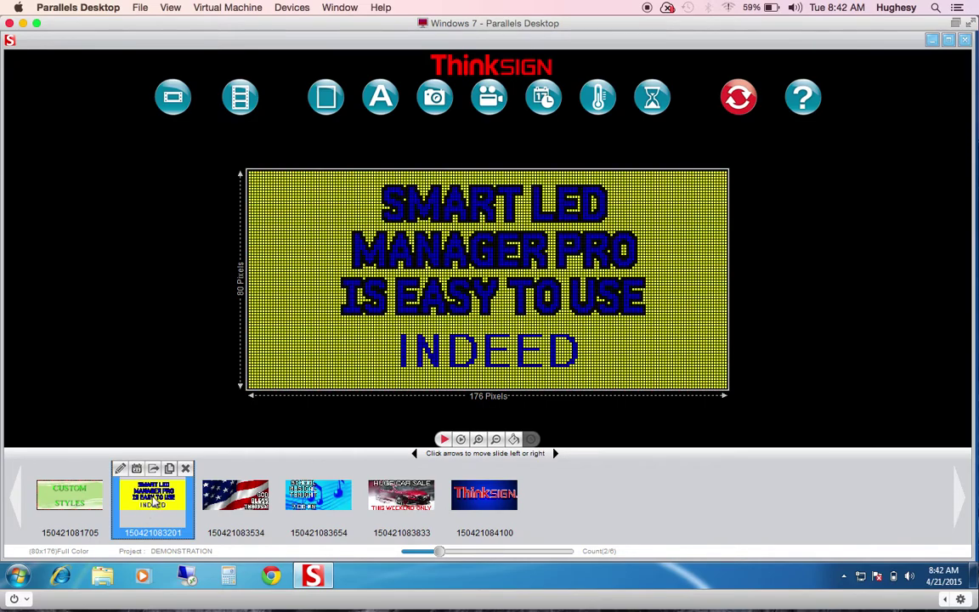
left_click(120, 468)
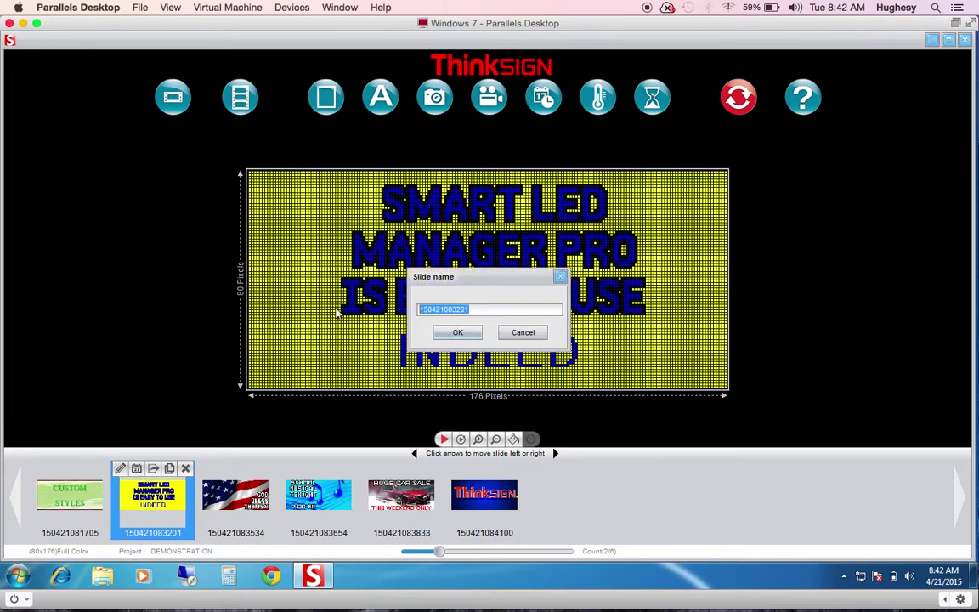
type("SMART")
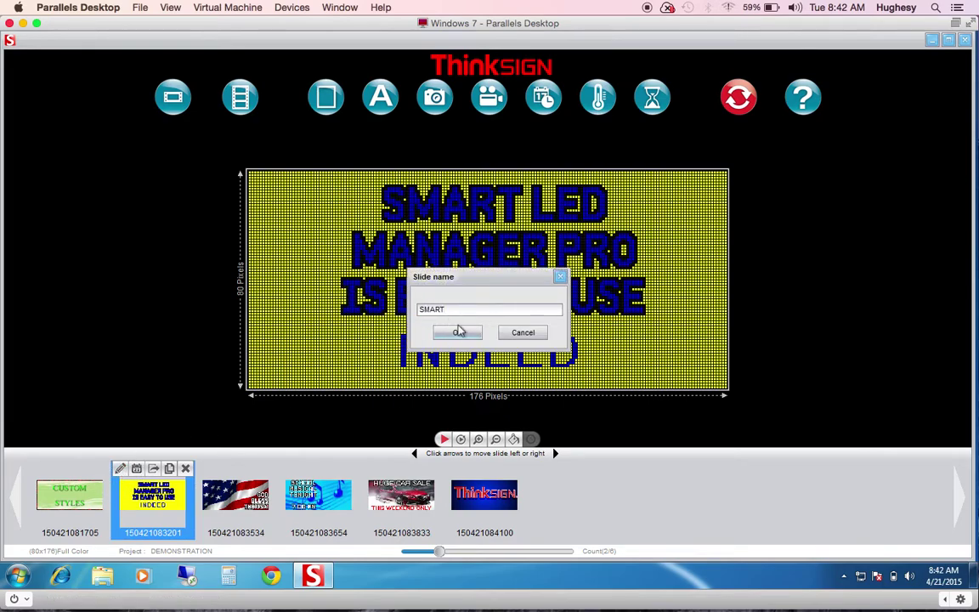
left_click(458, 333)
left_click(138, 470)
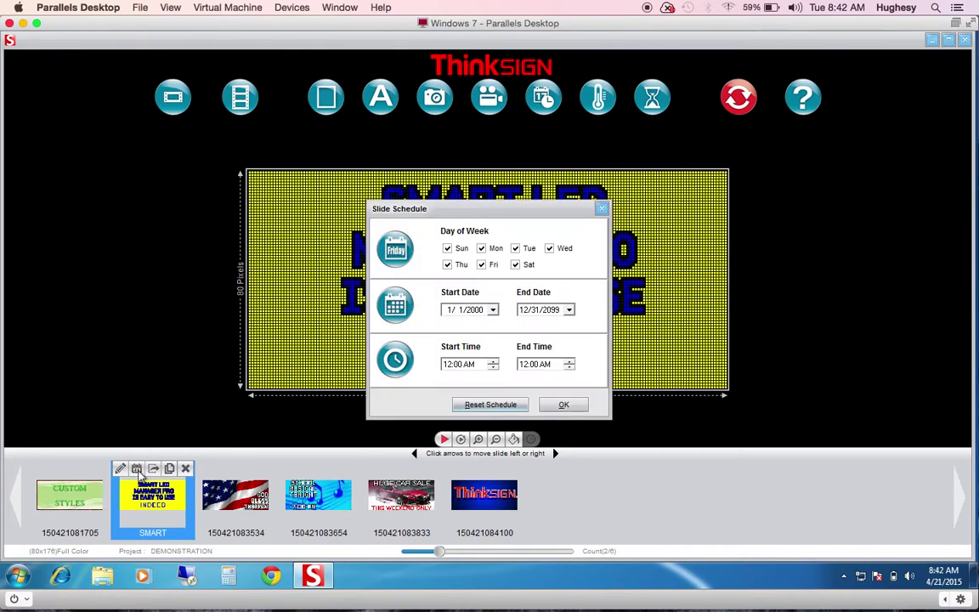
left_click(447, 248)
left_click(481, 264)
left_click(472, 310)
left_click(551, 310)
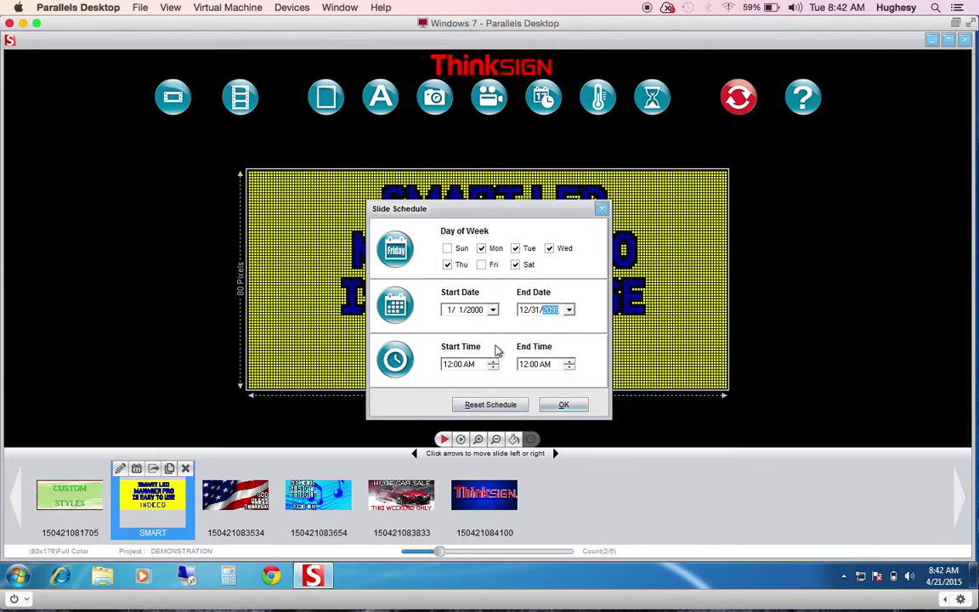
left_click(445, 364)
left_click(525, 365)
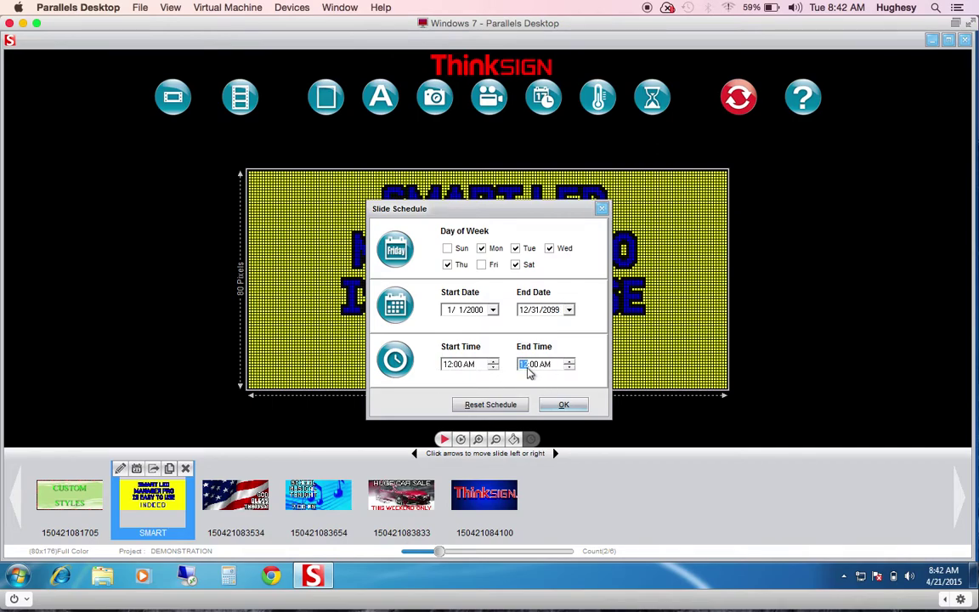
left_click(601, 210)
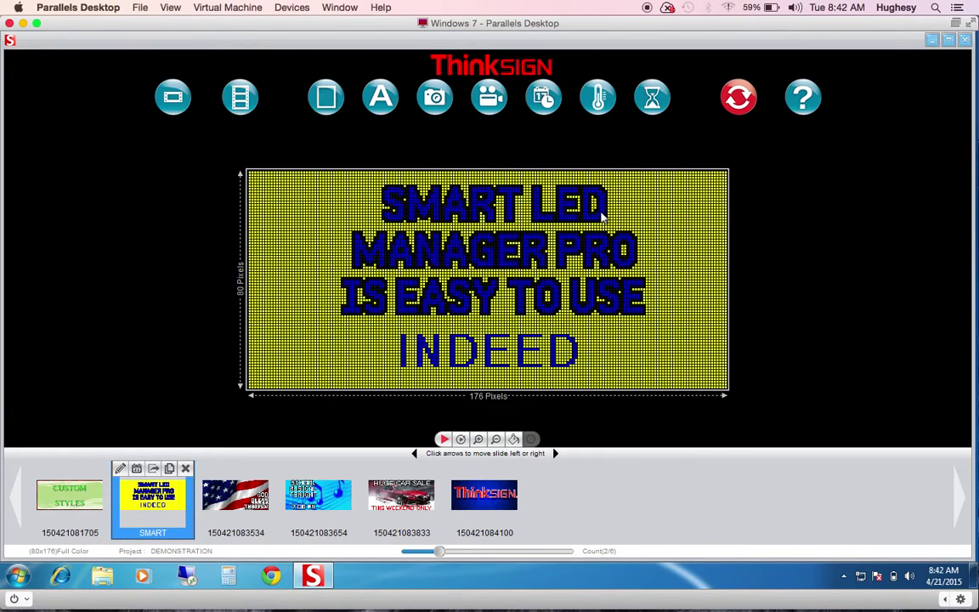
Look through the project's slides and check the schedule of the SMART slide
left_click(62, 527)
left_click(153, 499)
left_click(235, 500)
left_click(311, 508)
left_click(391, 497)
left_click(463, 497)
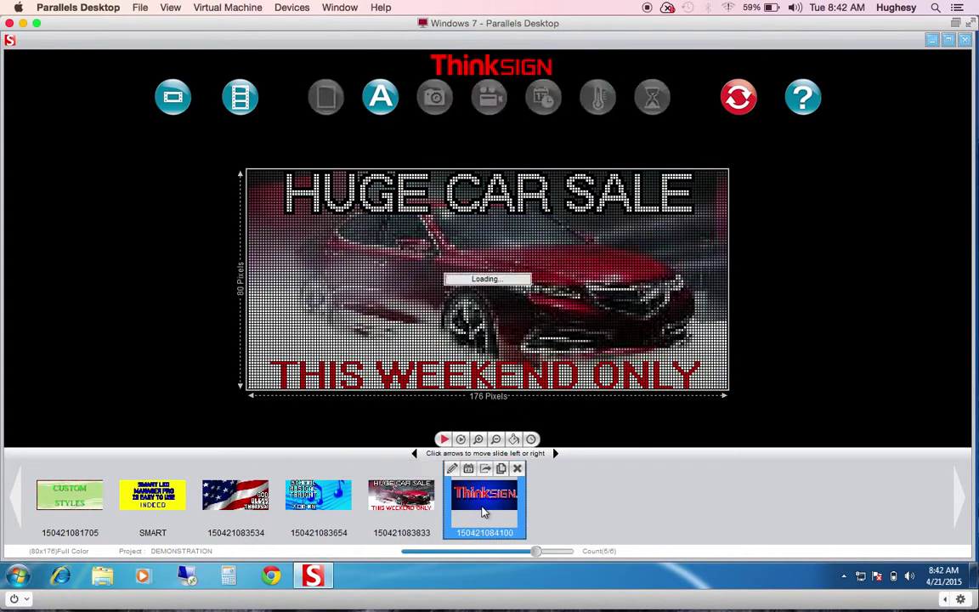
left_click(91, 515)
left_click(155, 510)
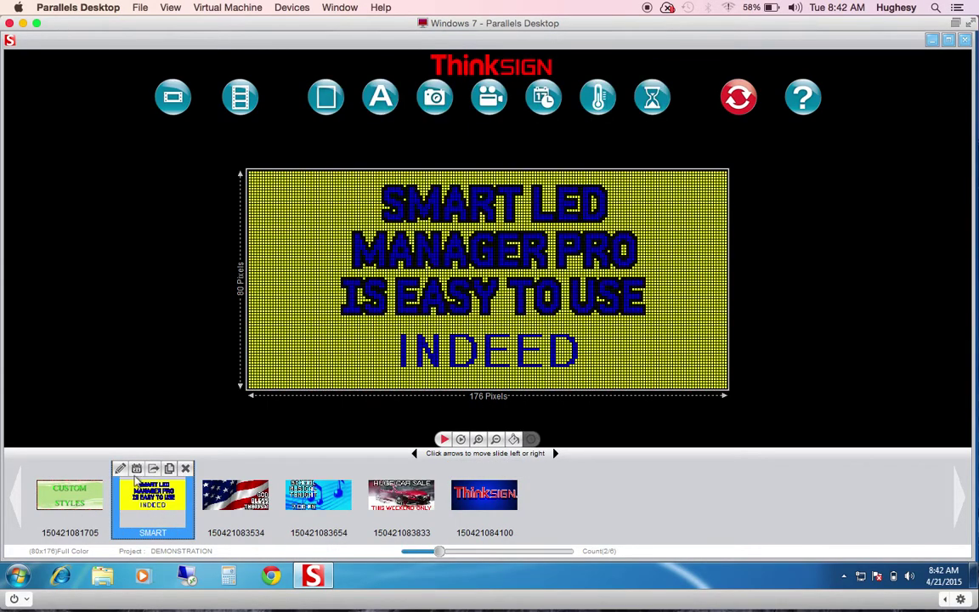
left_click(136, 468)
left_click(562, 406)
left_click(242, 501)
left_click(140, 497)
Exclude Sunday and Friday from the SMART slide's schedule, and compare its thumbnail with the other slides
left_click(136, 468)
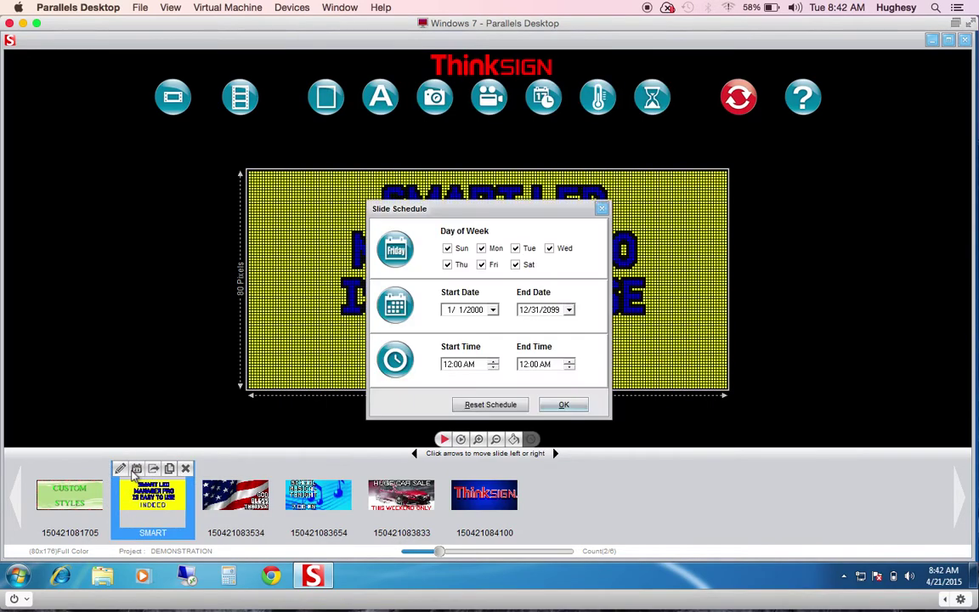
left_click(446, 249)
left_click(481, 264)
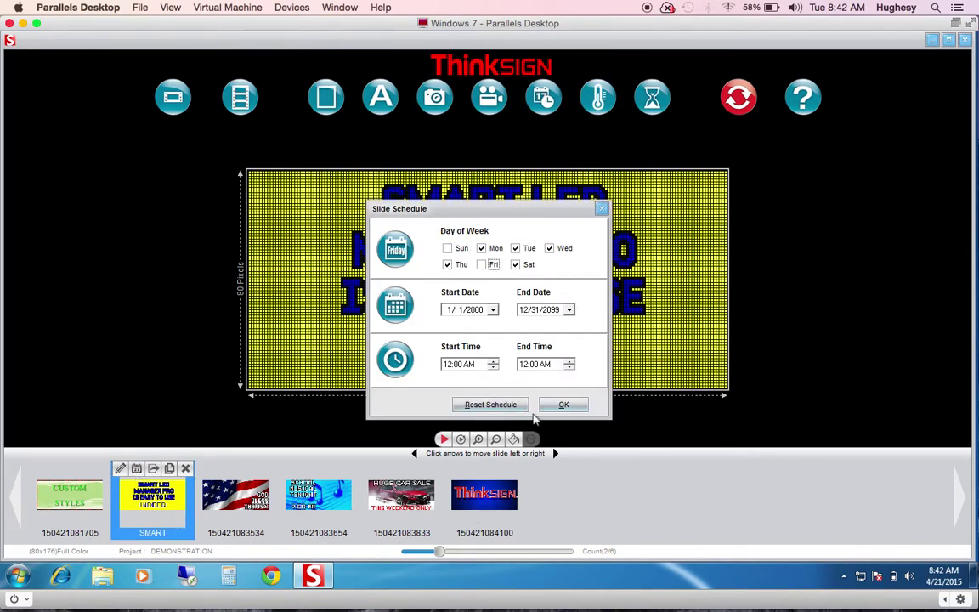
left_click(563, 405)
left_click(243, 505)
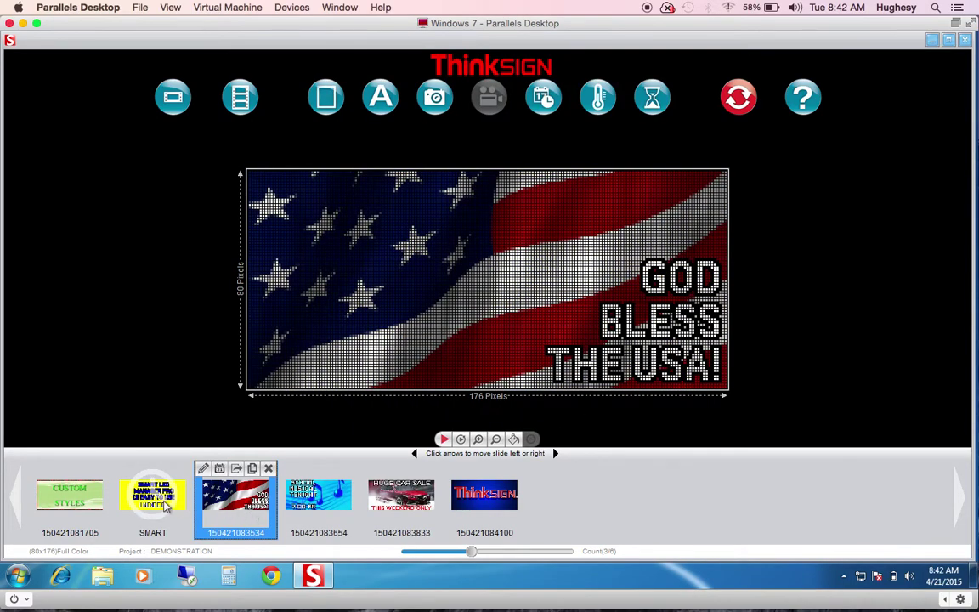
left_click(310, 503)
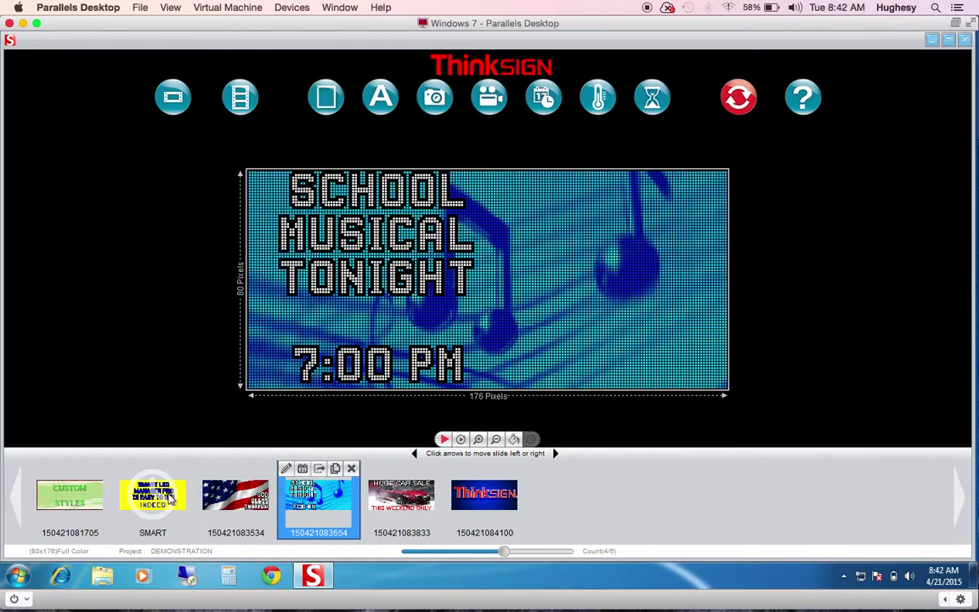
Reset the SMART slide's schedule
left_click(170, 501)
left_click(137, 469)
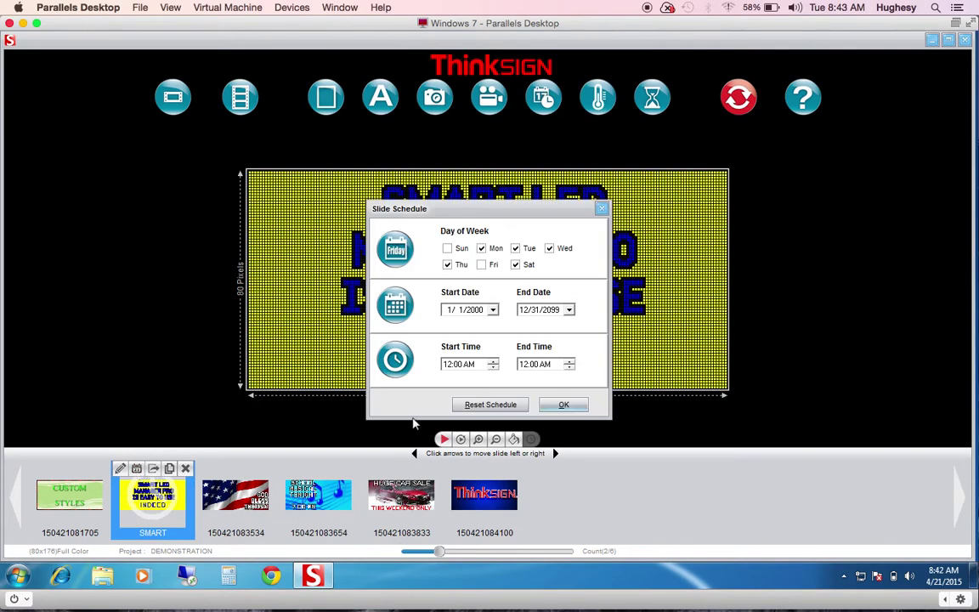
left_click(487, 406)
left_click(263, 503)
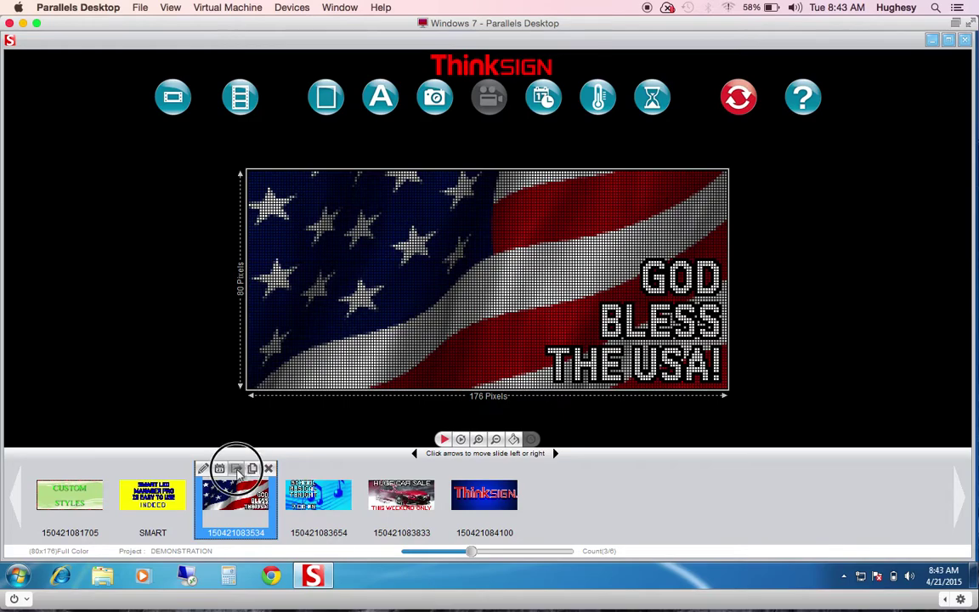
left_click(236, 469)
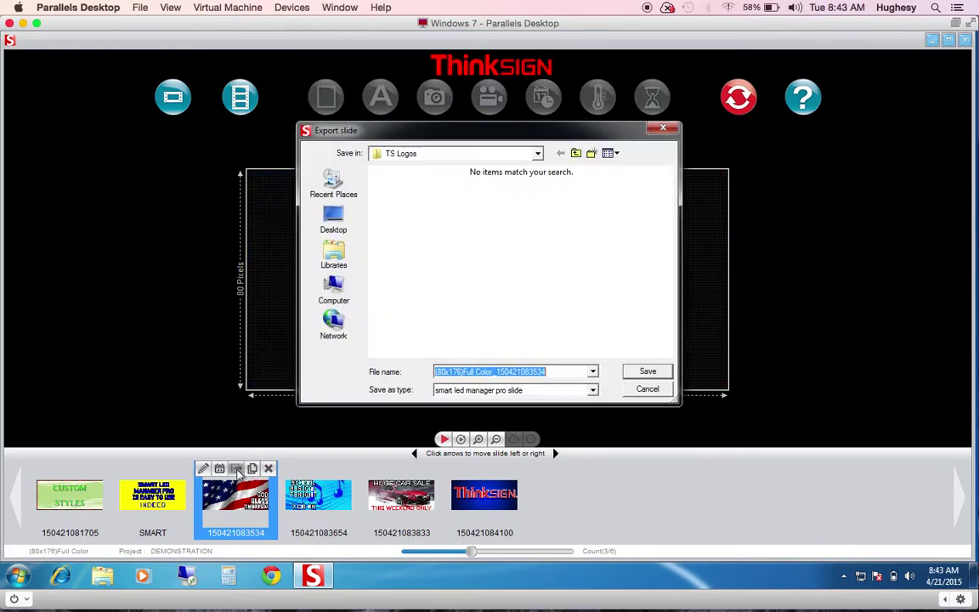
left_click(644, 392)
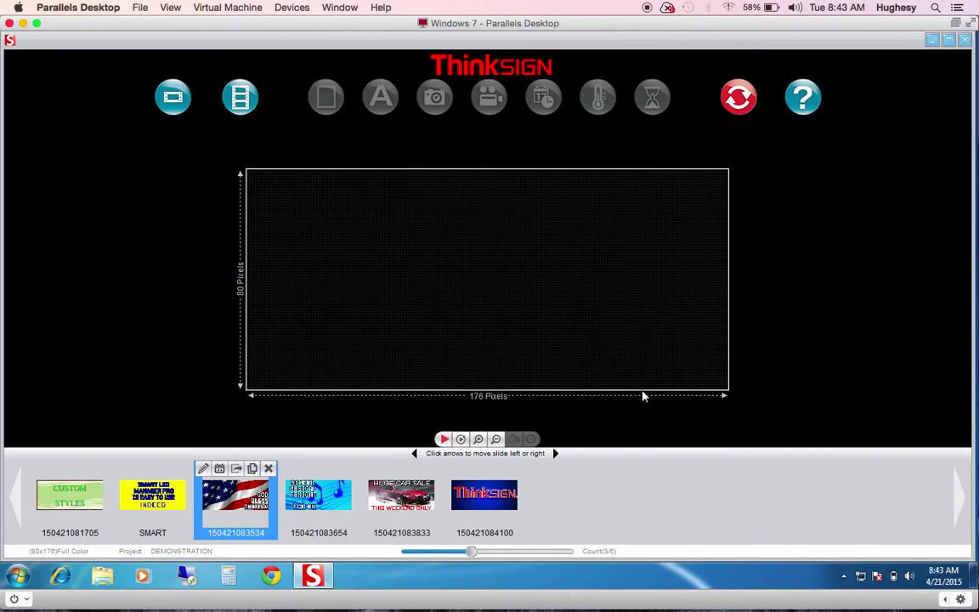
Duplicate the GOD BLESS THE USA flag slide and move the copy to the end of the slide sequence
left_click(252, 469)
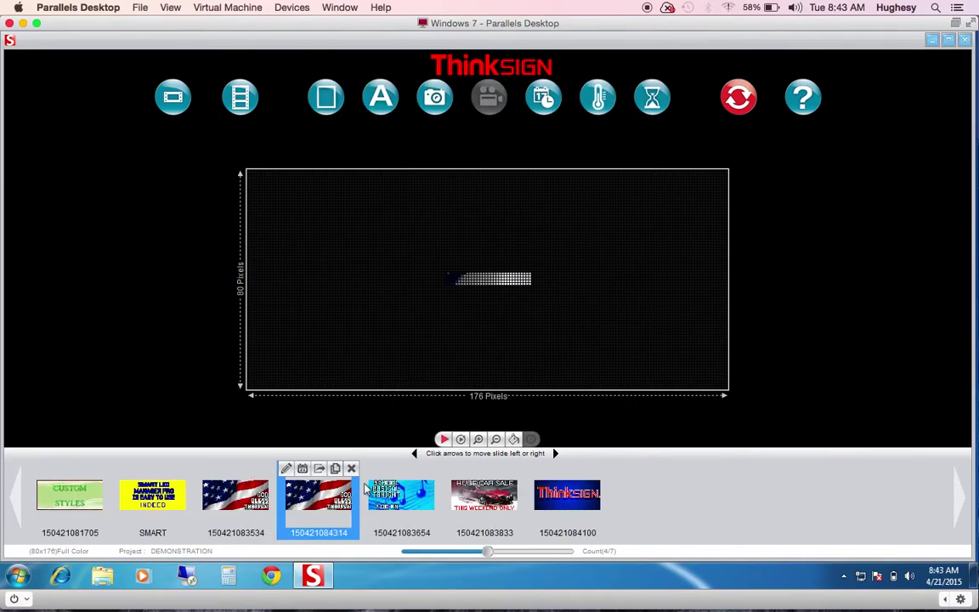
left_click(554, 453)
left_click(554, 453)
left_click(554, 452)
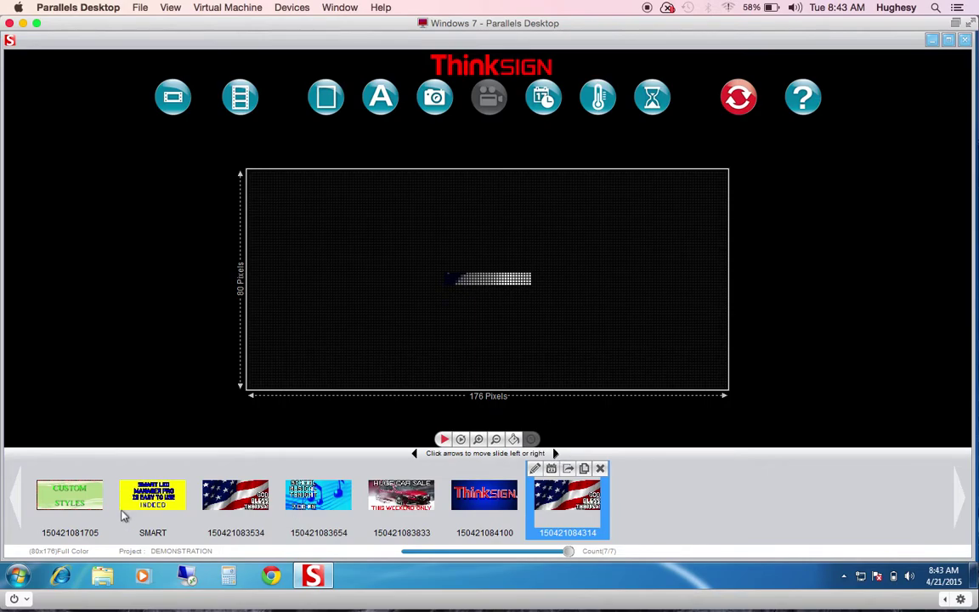
Delete the duplicate flag slide at the end of the sequence
left_click(71, 496)
left_click(235, 496)
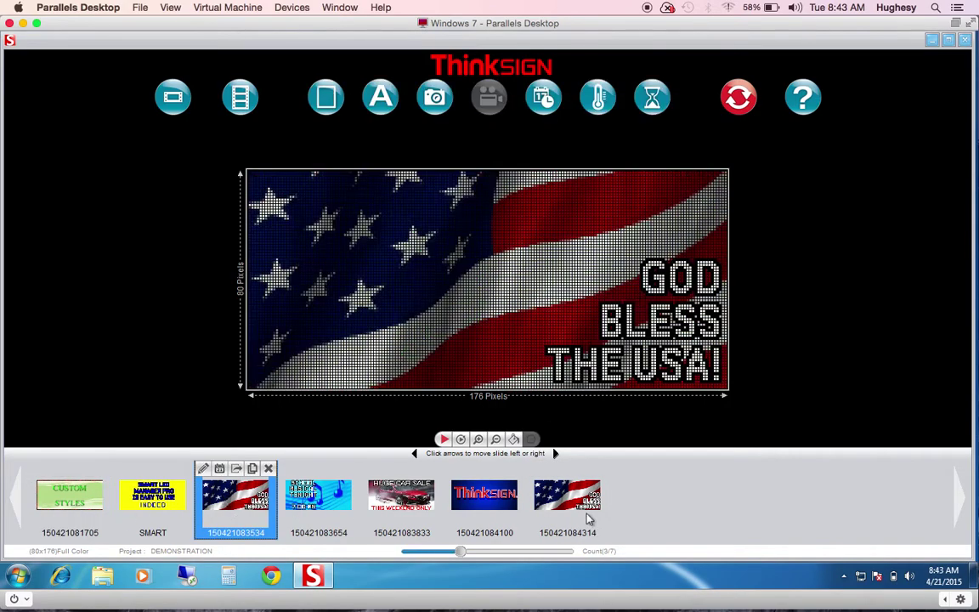
left_click(584, 512)
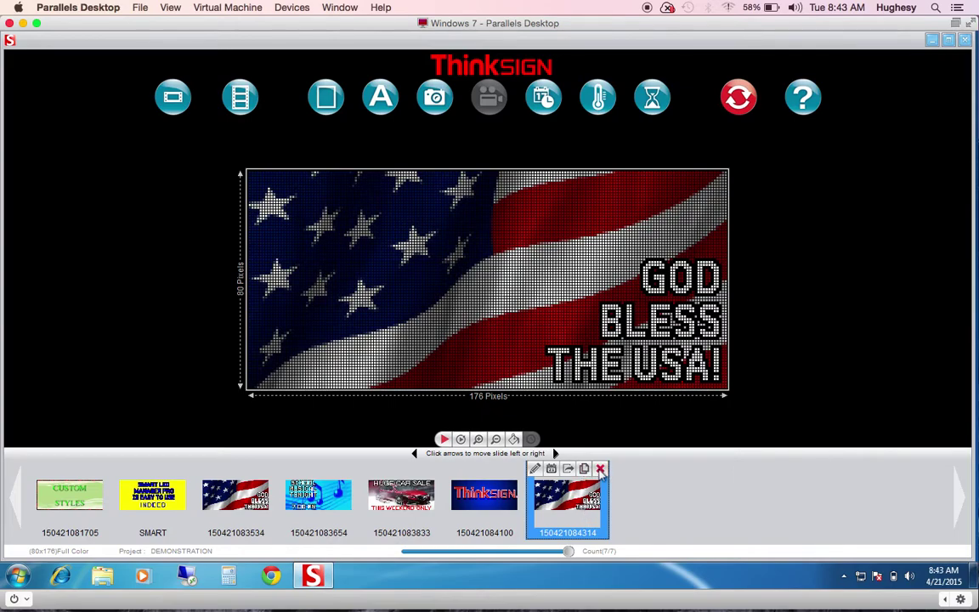
left_click(600, 470)
left_click(458, 364)
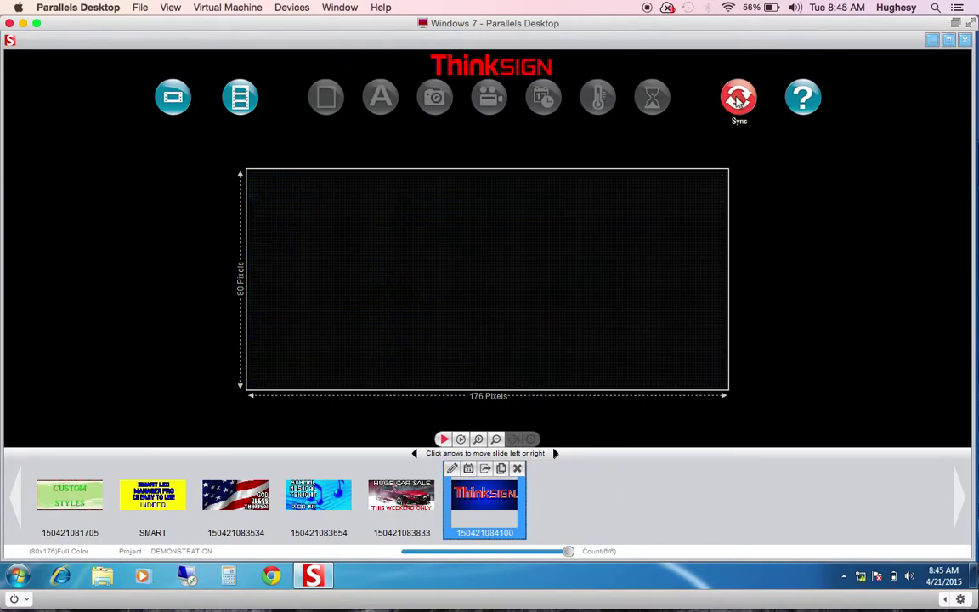
Start a sync, search for the sign on the network, and send the DEMONSTRATION project to ThinkSign-3386E
left_click(737, 100)
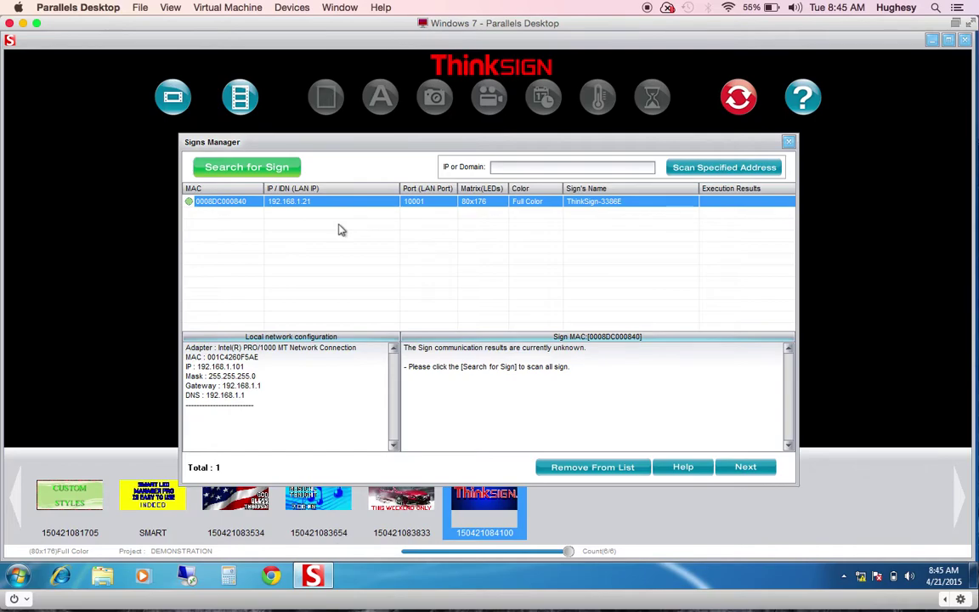
left_click(266, 171)
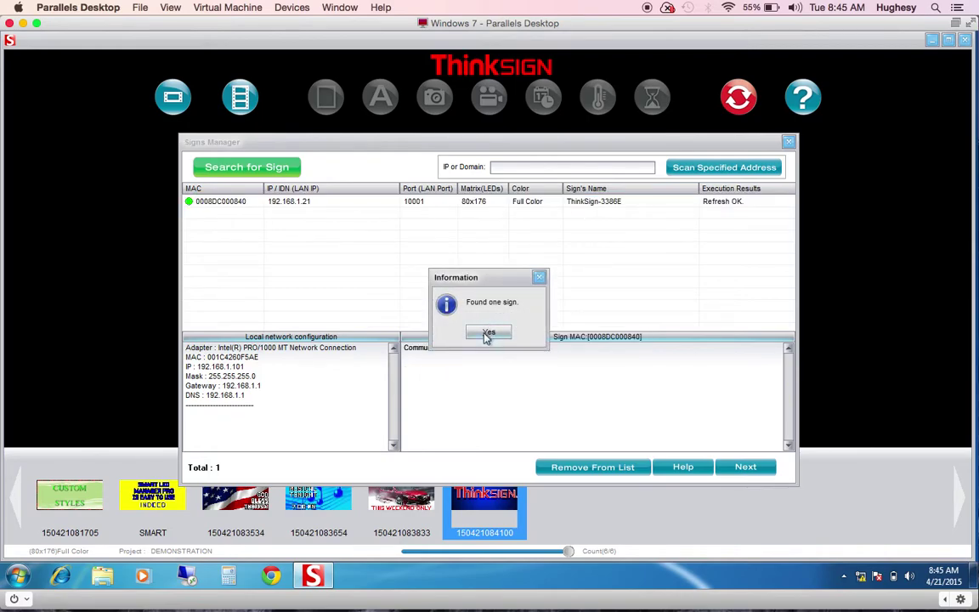
left_click(487, 332)
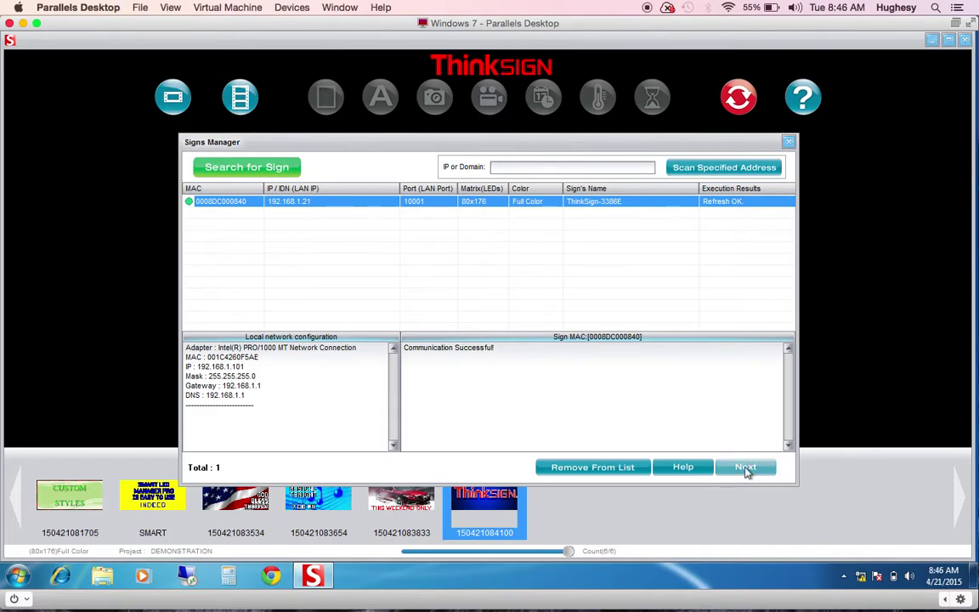
left_click(745, 467)
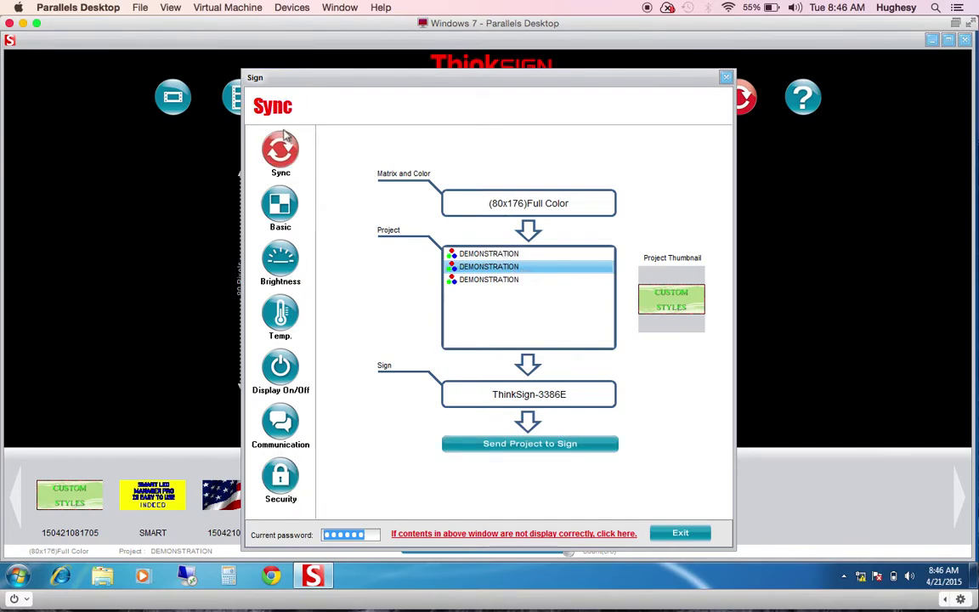
left_click(532, 444)
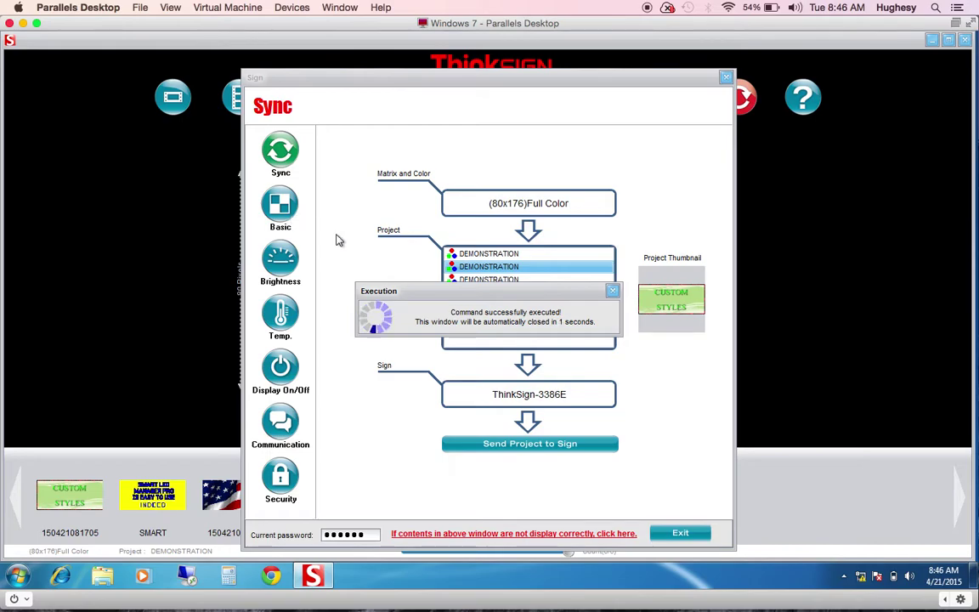
Review the sign's basic, brightness, temperature, display on/off, communication and security settings, and close the sign window
left_click(285, 216)
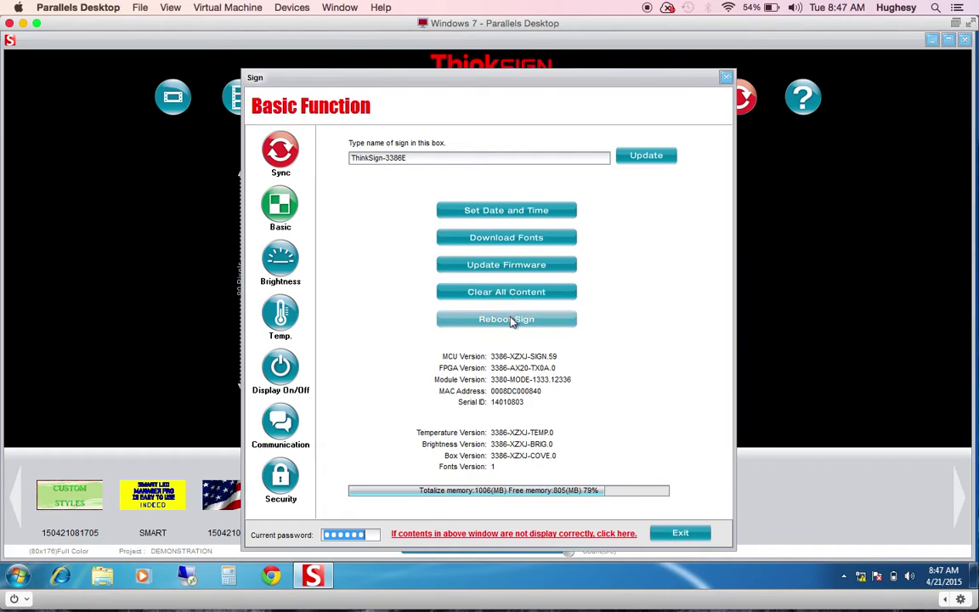
left_click(287, 273)
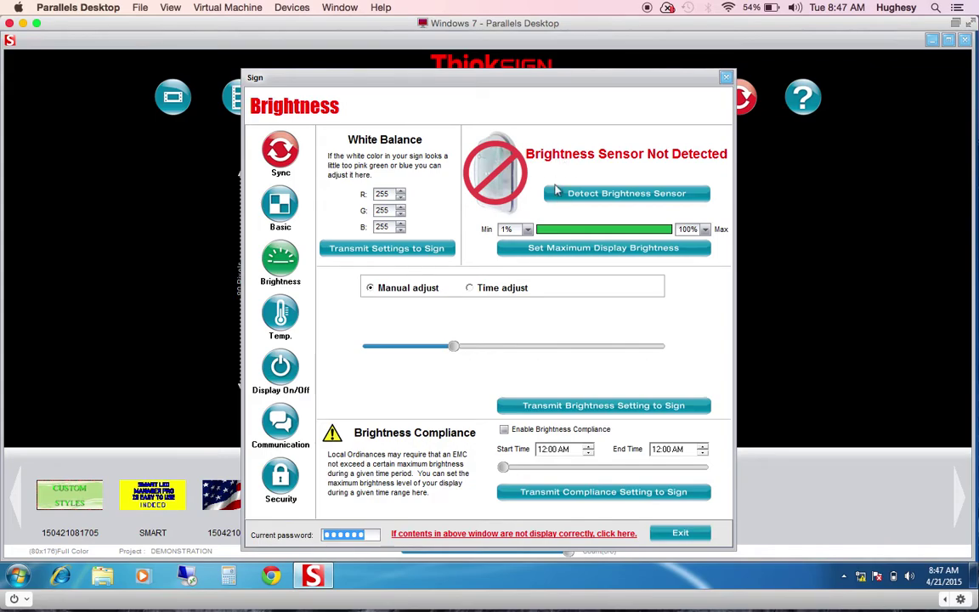
left_click(279, 316)
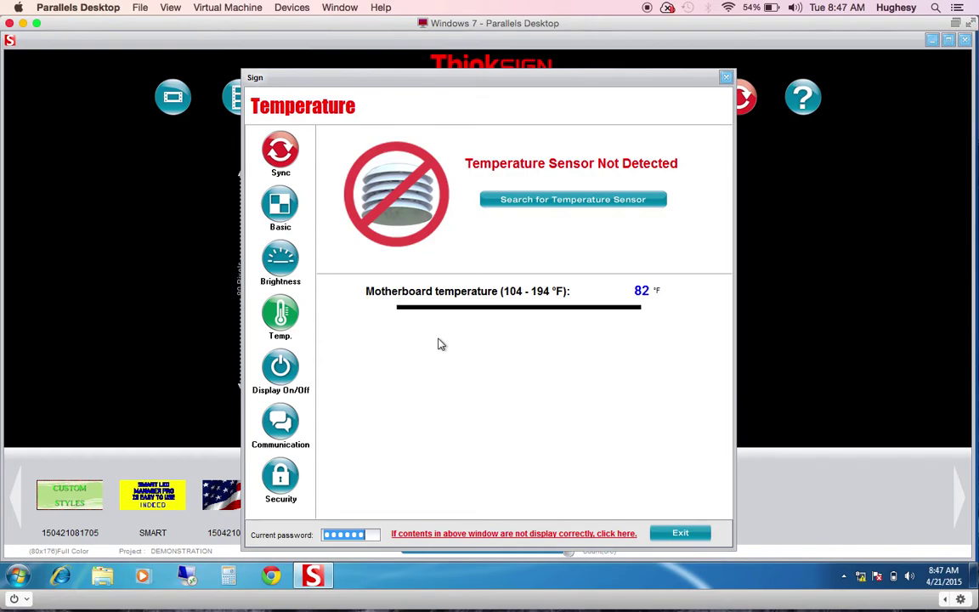
left_click(287, 373)
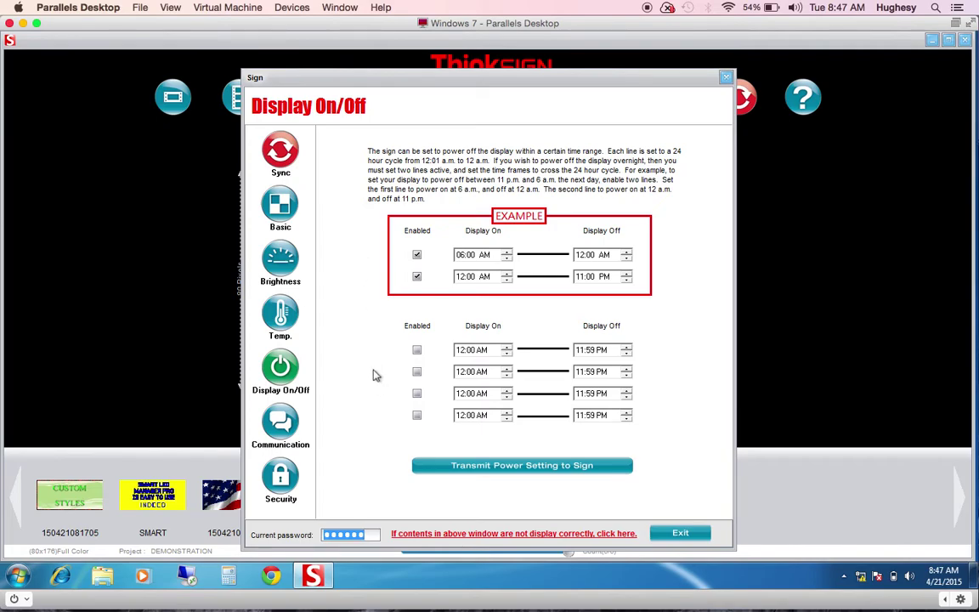
left_click(287, 429)
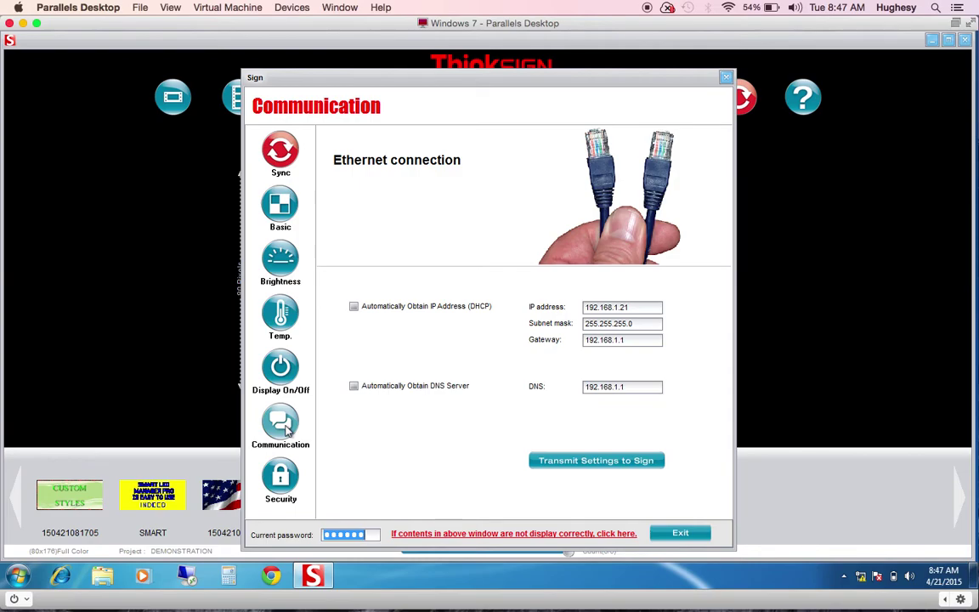
left_click(276, 481)
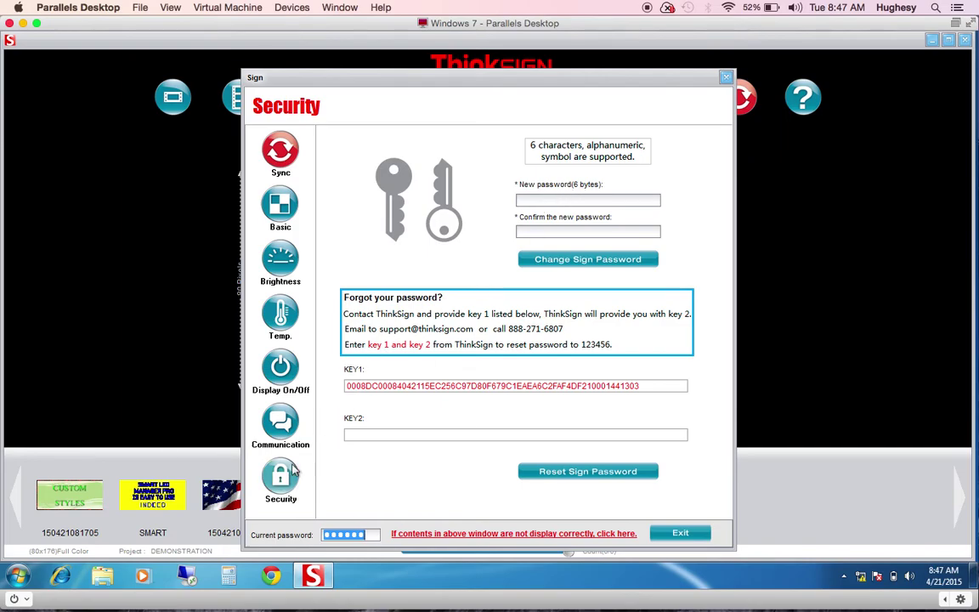
left_click(726, 78)
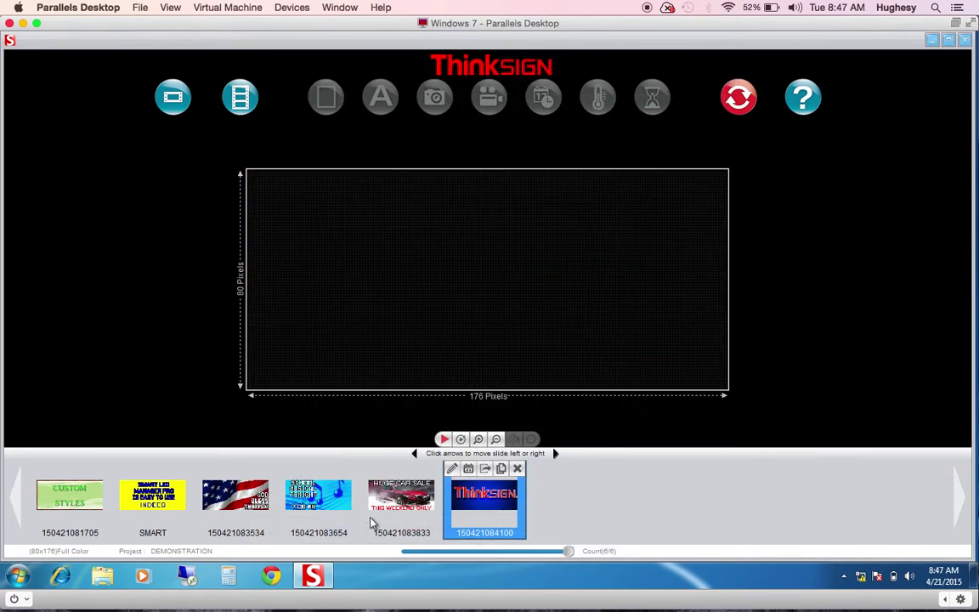
Show the HUGE CAR SALE slide, view the help information and the software manual, and close both
left_click(399, 503)
left_click(803, 106)
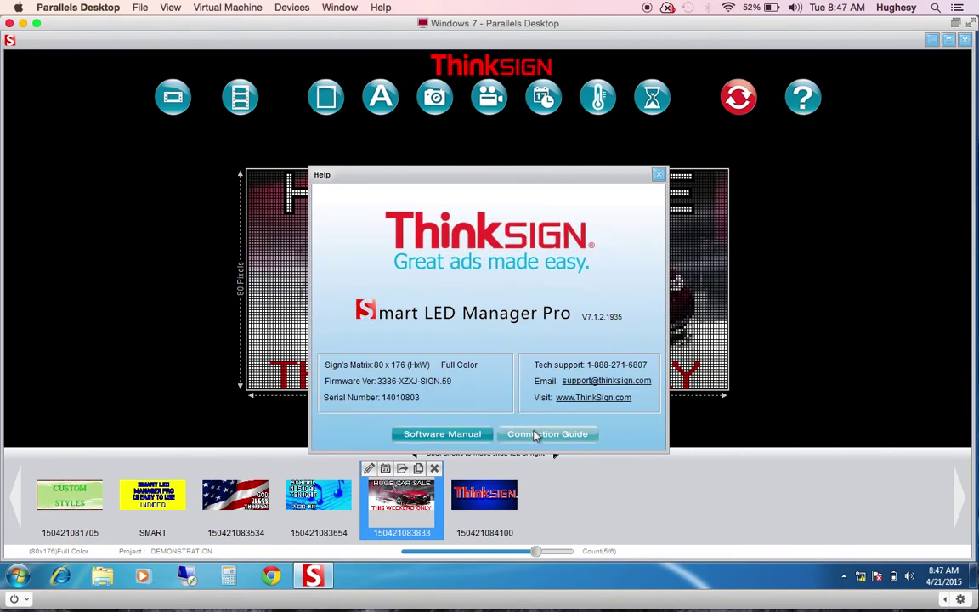
left_click(443, 436)
left_click(787, 72)
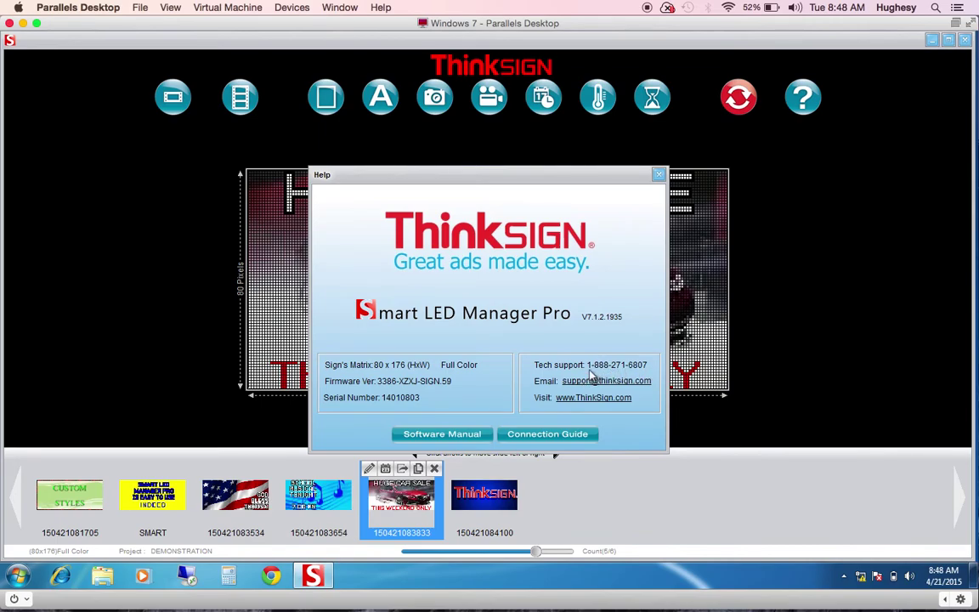
left_click(658, 174)
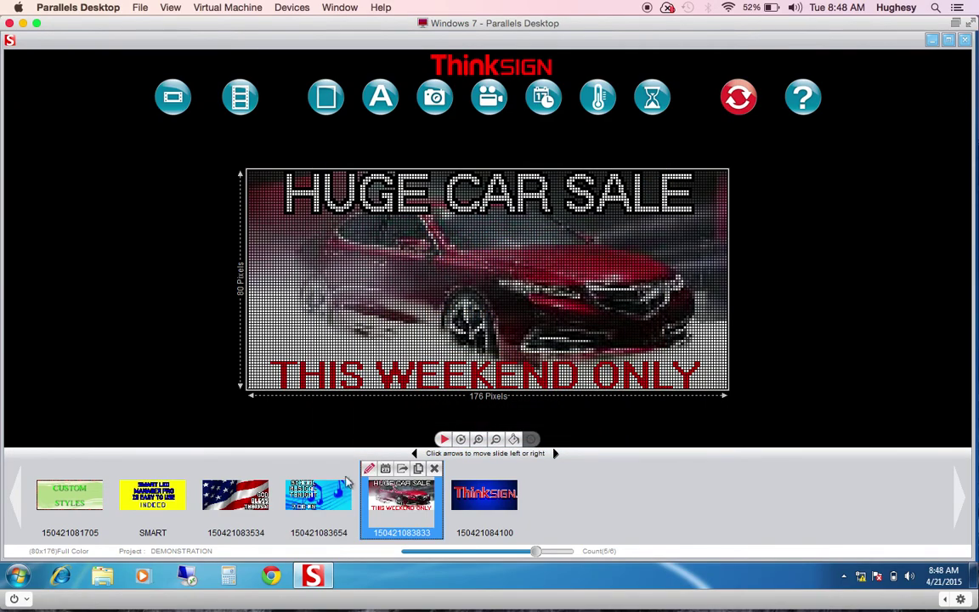